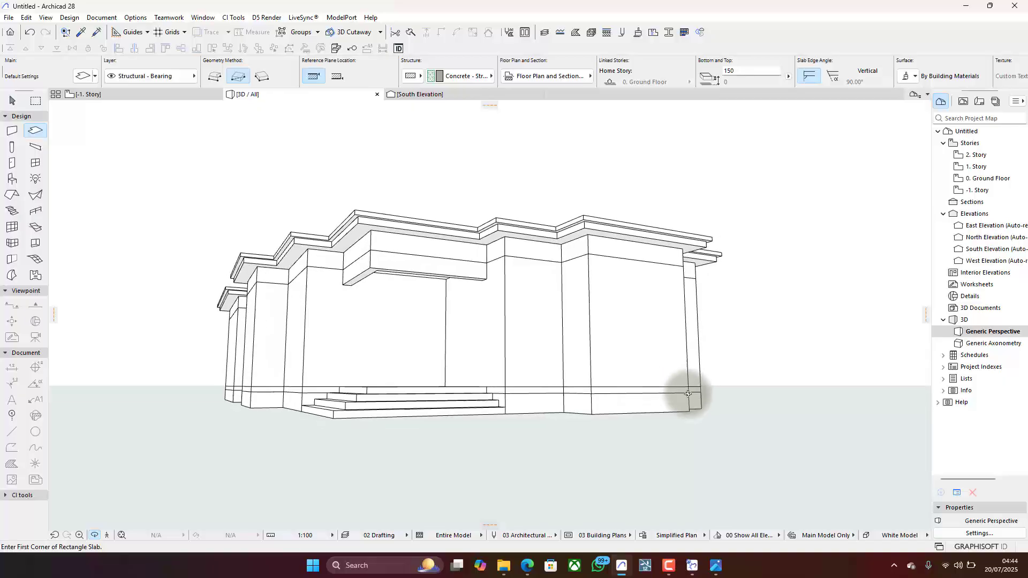
- Examine the building model in 3D, including its fascia, and compare it with the reference image 3bed_Photo - 1.jpg
{"action": "scroll", "coordinate": [405, 365], "scroll_direction": "up", "scroll_amount": 3}
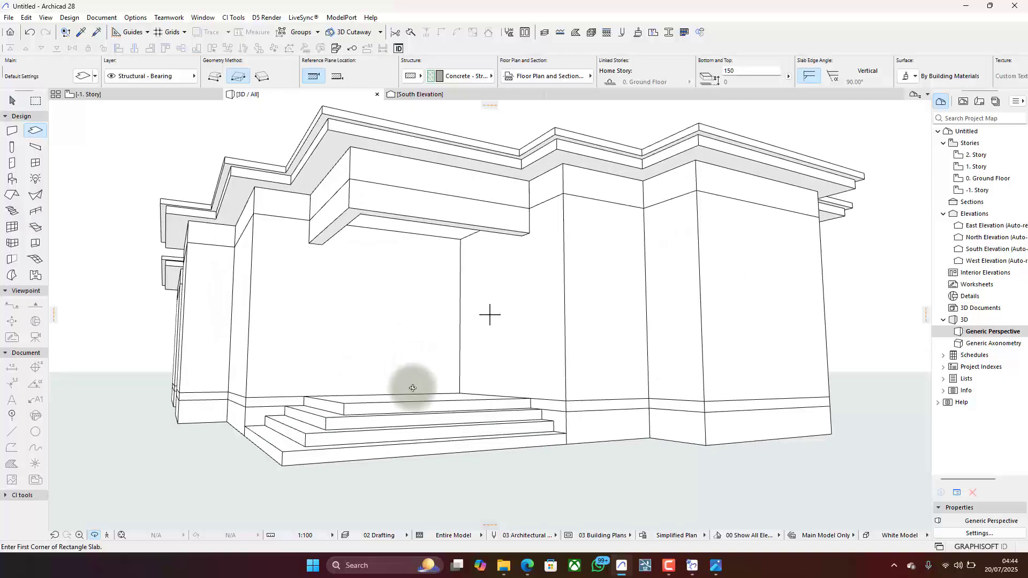
{"action": "left_click_drag", "start_coordinate": [411, 392], "coordinate": [443, 390]}
{"action": "scroll", "coordinate": [514, 420], "scroll_direction": "down", "scroll_amount": 2}
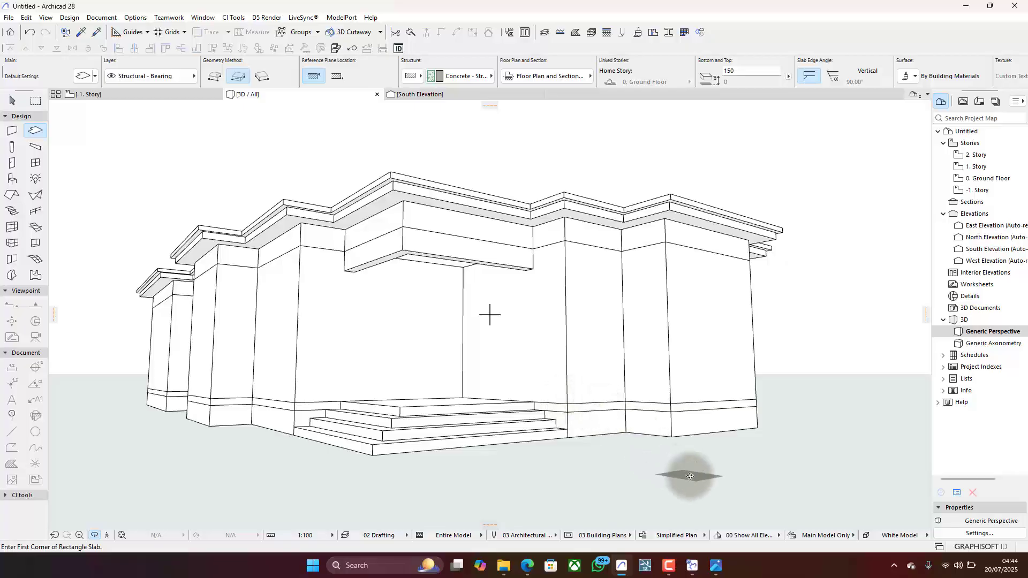
{"action": "left_click", "coordinate": [717, 566]}
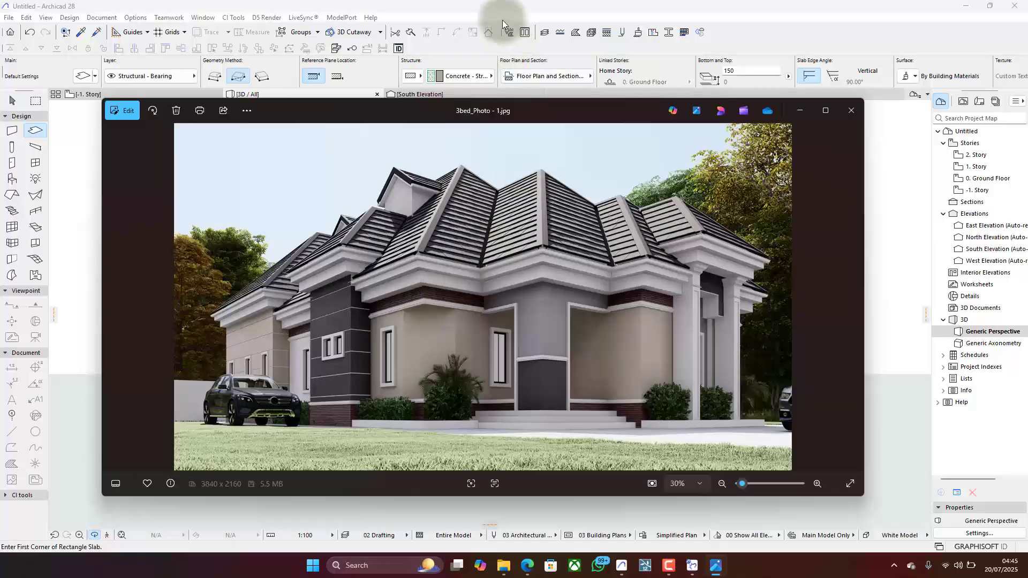
{"action": "left_click", "coordinate": [478, 5]}
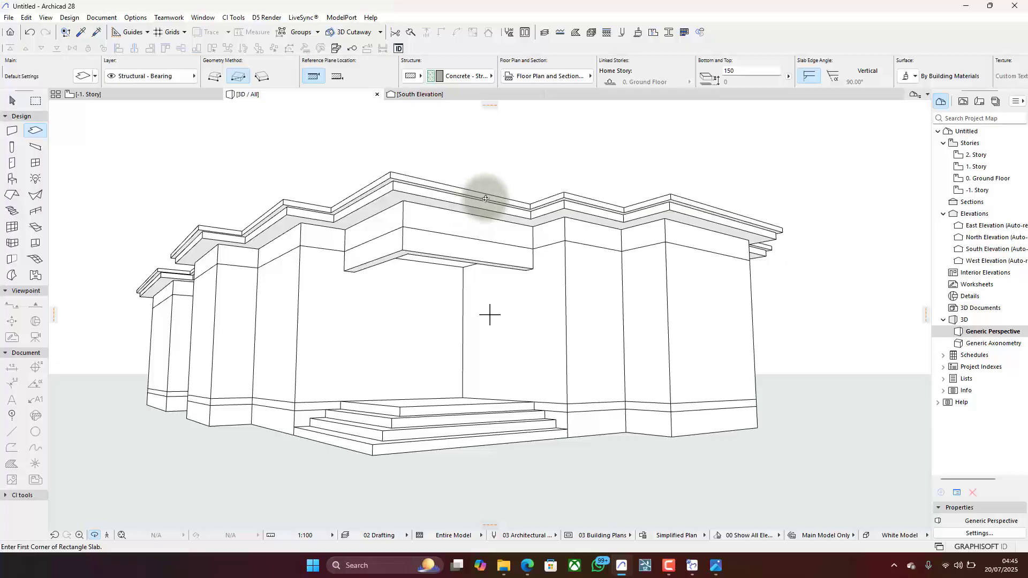
{"action": "left_click_drag", "start_coordinate": [493, 184], "coordinate": [470, 289]}
{"action": "scroll", "coordinate": [466, 301], "scroll_direction": "up", "scroll_amount": 4}
{"action": "middle_click_drag", "start_coordinate": [458, 317], "coordinate": [465, 348]}
{"action": "left_click_drag", "start_coordinate": [469, 357], "coordinate": [465, 331]}
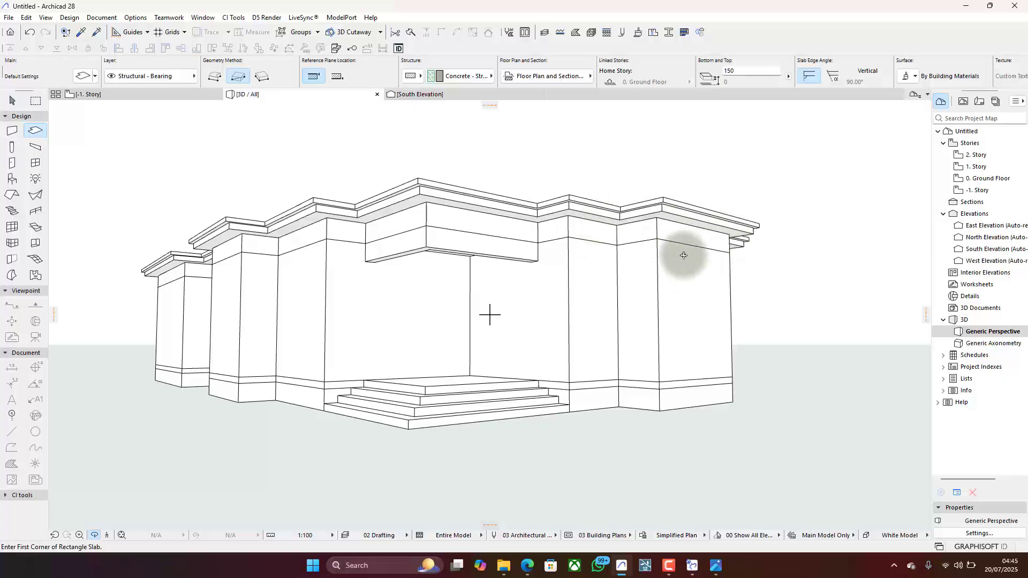
{"action": "key", "text": "Escape"}
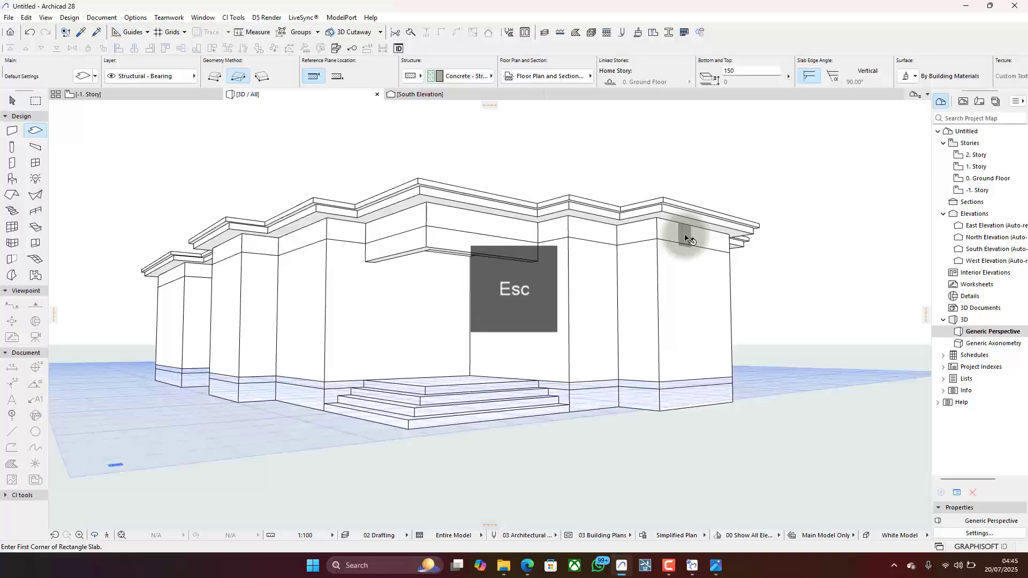
{"action": "left_click", "coordinate": [682, 230]}
{"action": "left_click", "coordinate": [637, 225]}
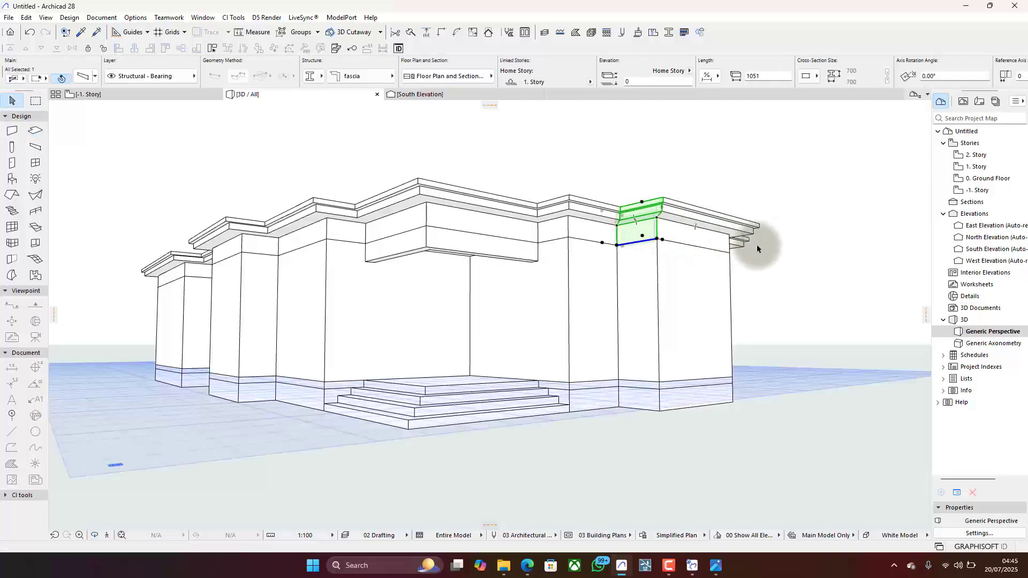
{"action": "left_click", "coordinate": [428, 164]}
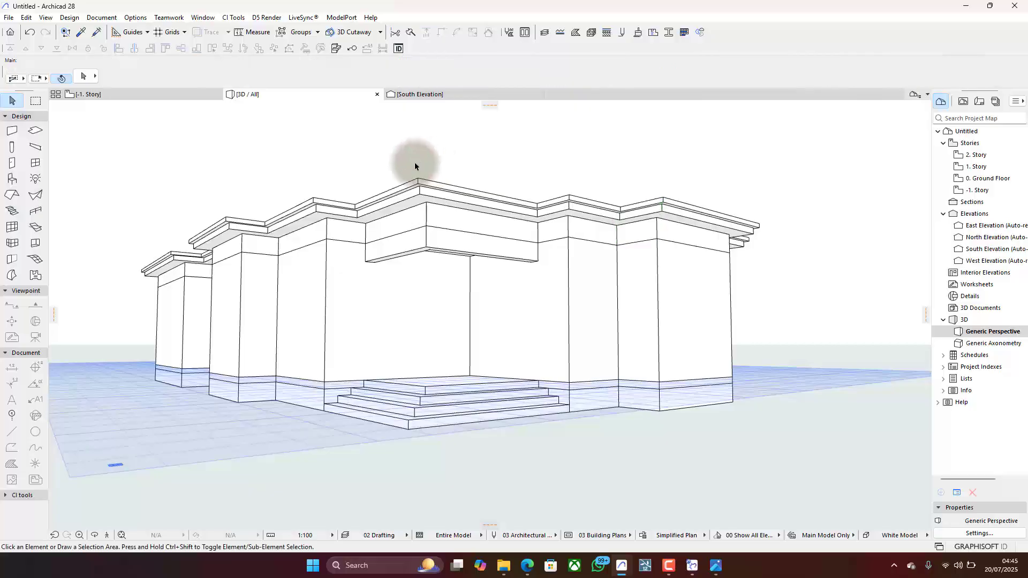
- Open the 1. Story floor plan showing the fascia outline
{"action": "left_click", "coordinate": [158, 95]}
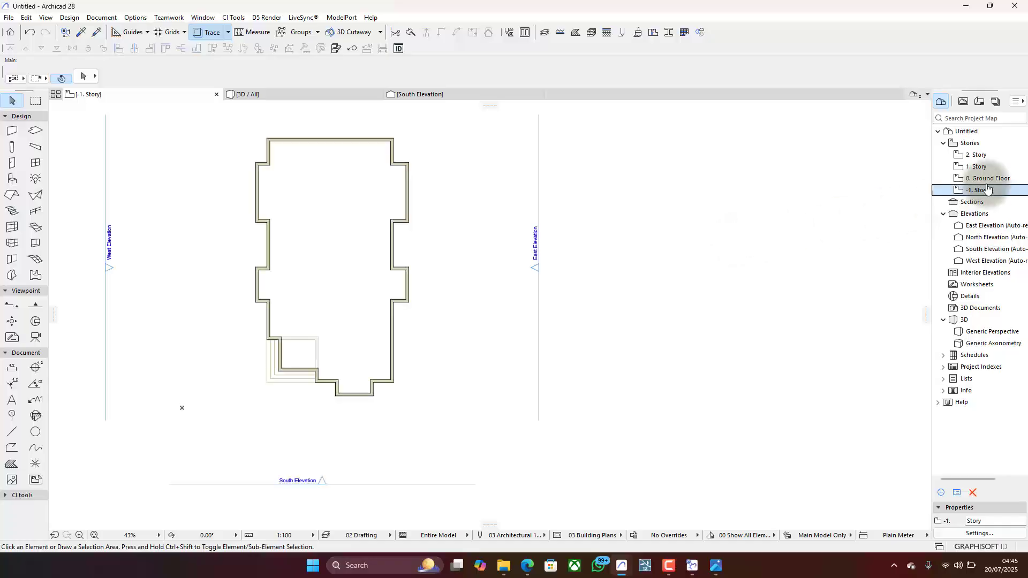
{"action": "double_click", "coordinate": [988, 166]}
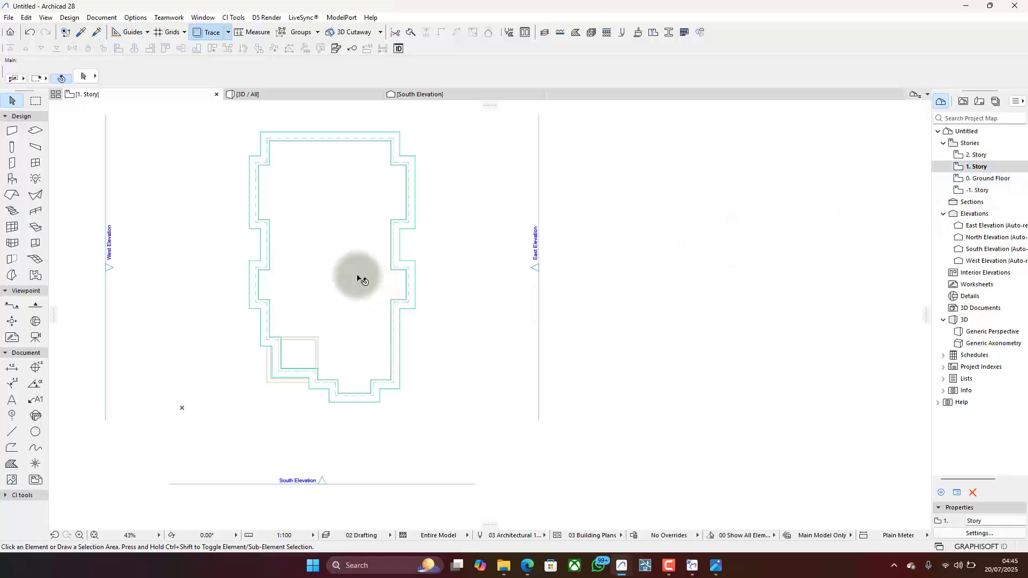
{"action": "middle_click_drag", "start_coordinate": [364, 281], "coordinate": [406, 312]}
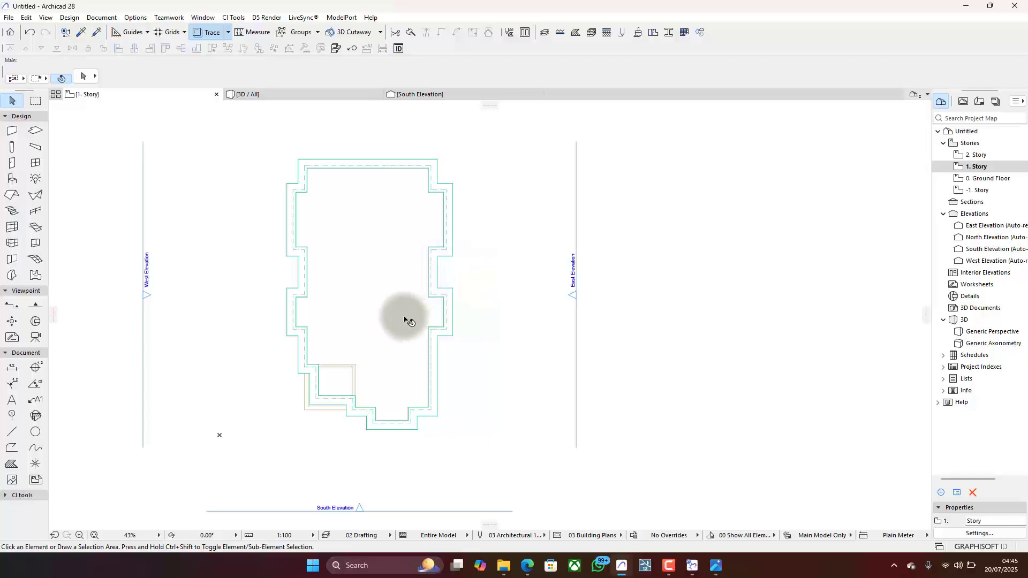
- Create a multi-plane roof with the complex construction method, tracing every corner of the outer fascia outline from the northwest corner clockwise until closed
{"action": "left_click", "coordinate": [12, 194]}
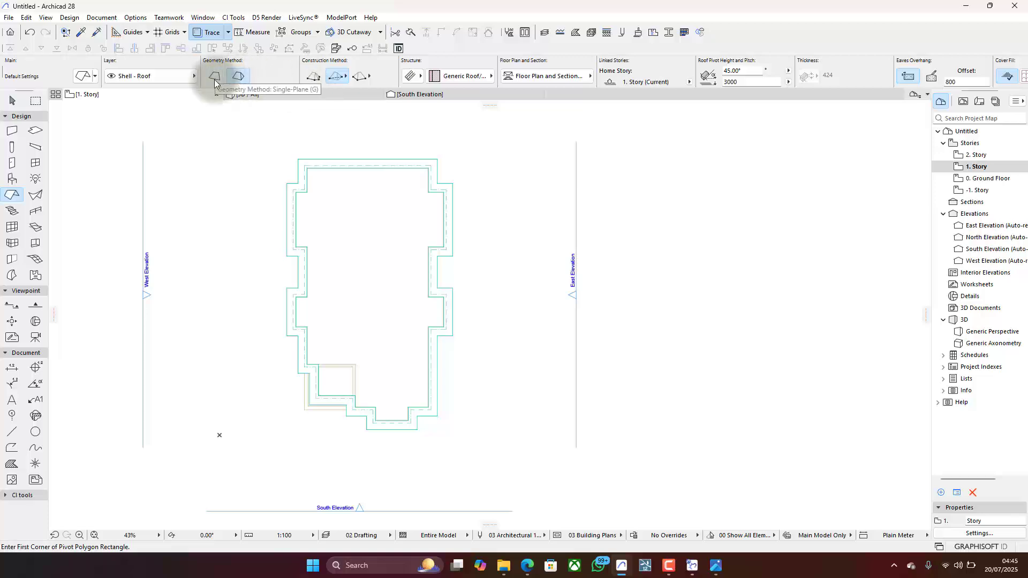
{"action": "left_click", "coordinate": [315, 77]}
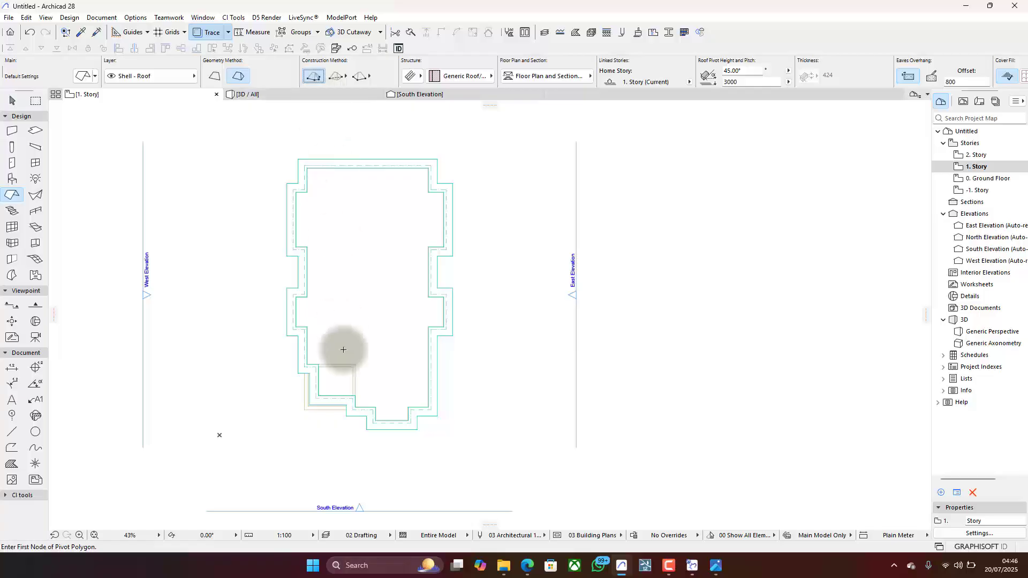
{"action": "scroll", "coordinate": [355, 321], "scroll_direction": "up", "scroll_amount": 1}
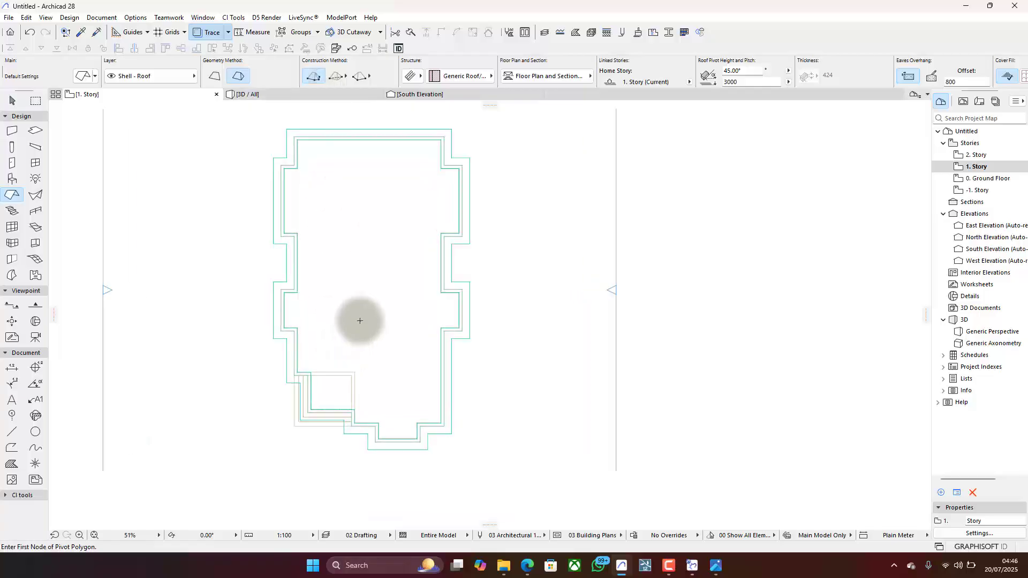
{"action": "left_click", "coordinate": [285, 127]}
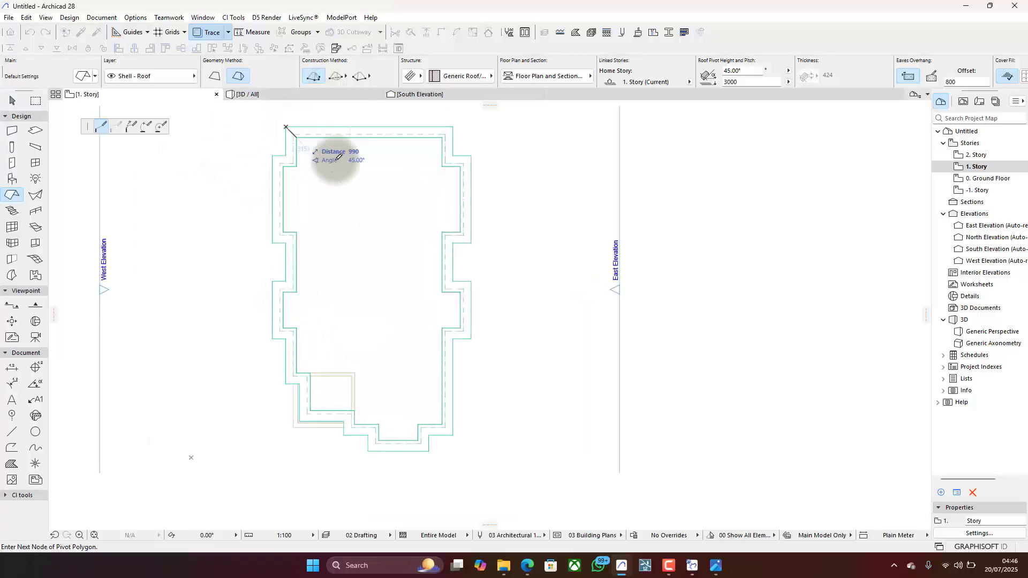
{"action": "left_click", "coordinate": [454, 127]}
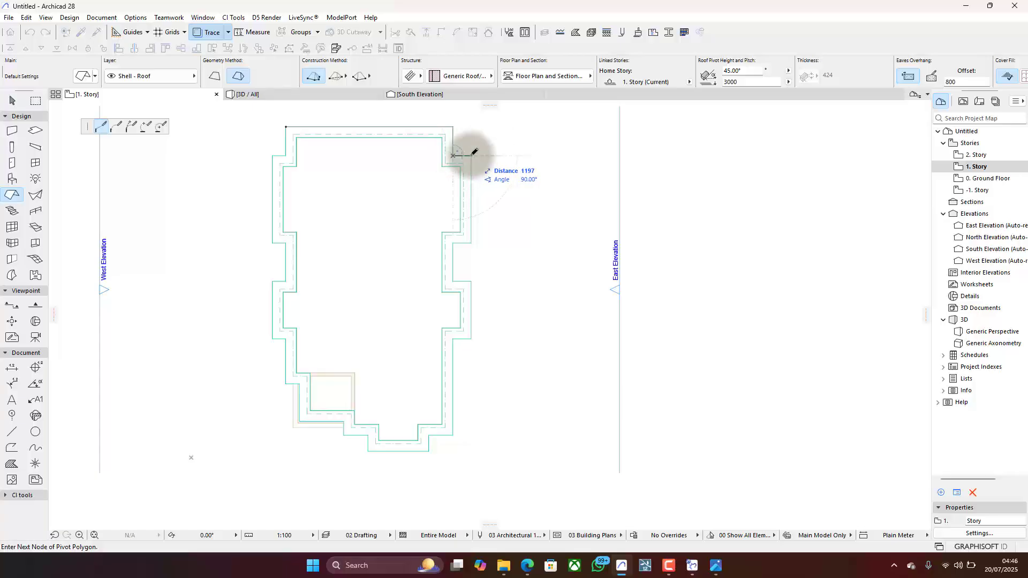
{"action": "left_click", "coordinate": [471, 156]}
{"action": "left_click", "coordinate": [471, 243]}
{"action": "left_click", "coordinate": [453, 243]}
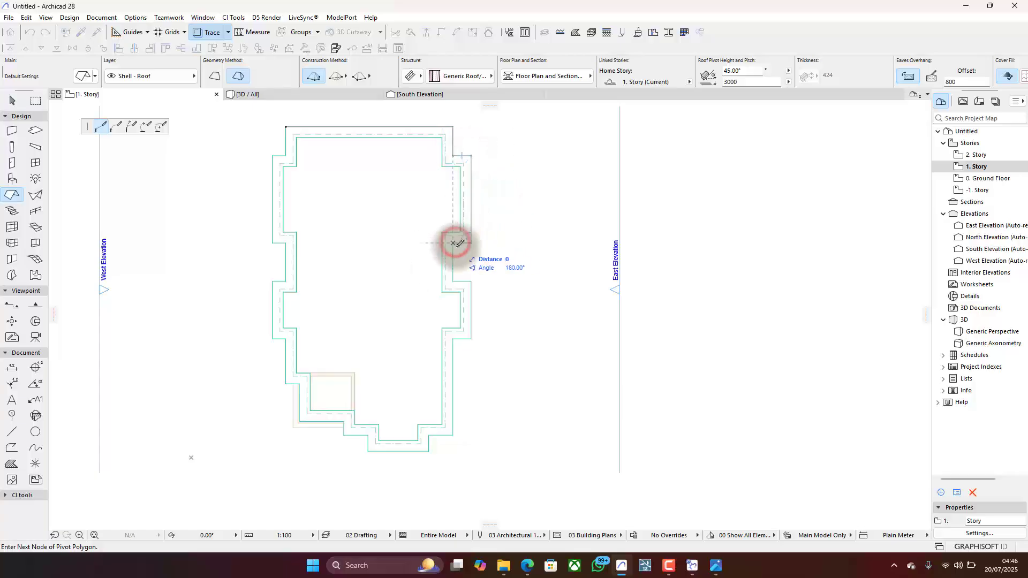
{"action": "left_click", "coordinate": [453, 281]}
{"action": "left_click", "coordinate": [471, 281]}
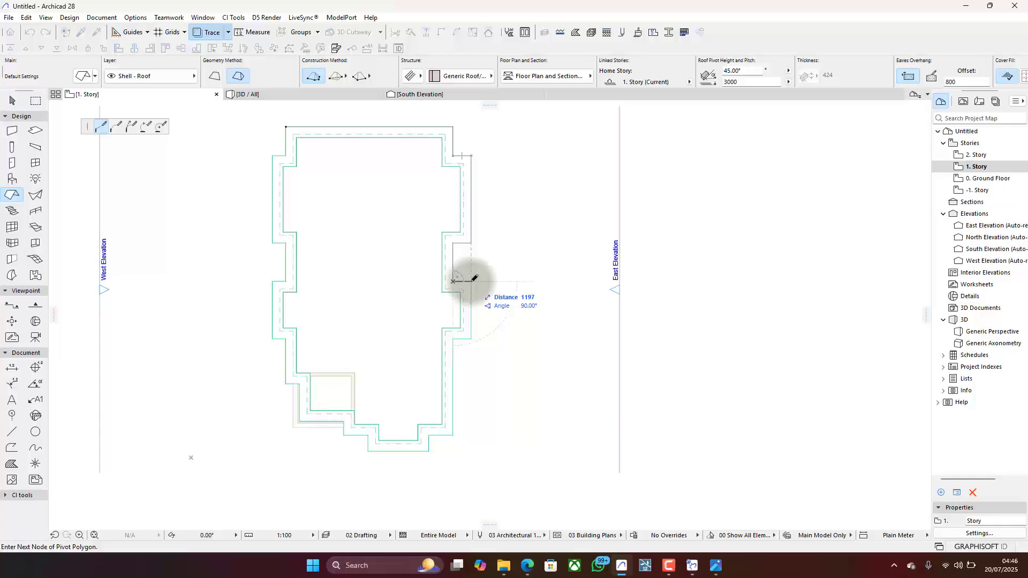
{"action": "left_click", "coordinate": [471, 338]}
{"action": "left_click", "coordinate": [453, 338]}
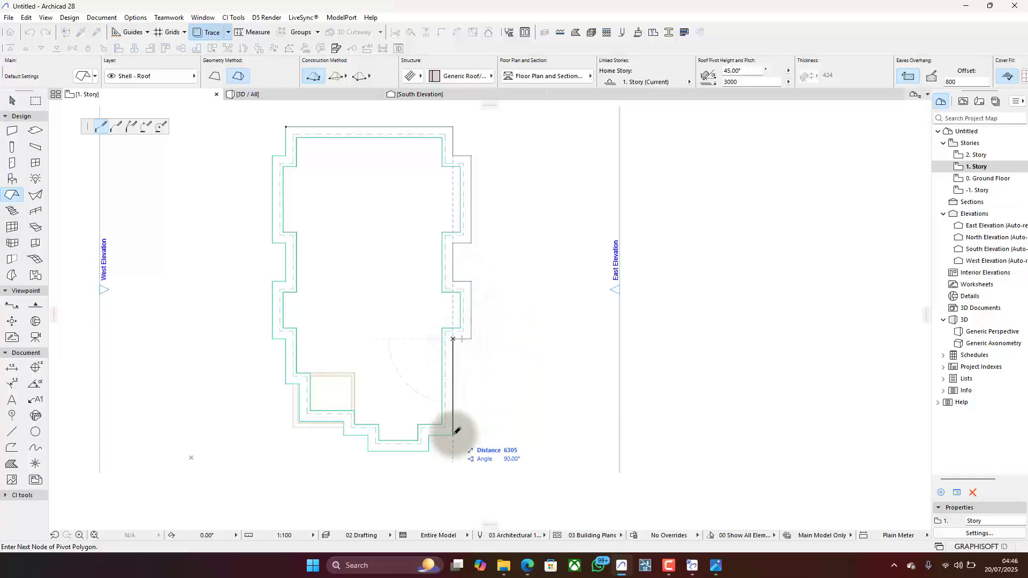
{"action": "left_click", "coordinate": [453, 435]}
{"action": "left_click", "coordinate": [428, 435]}
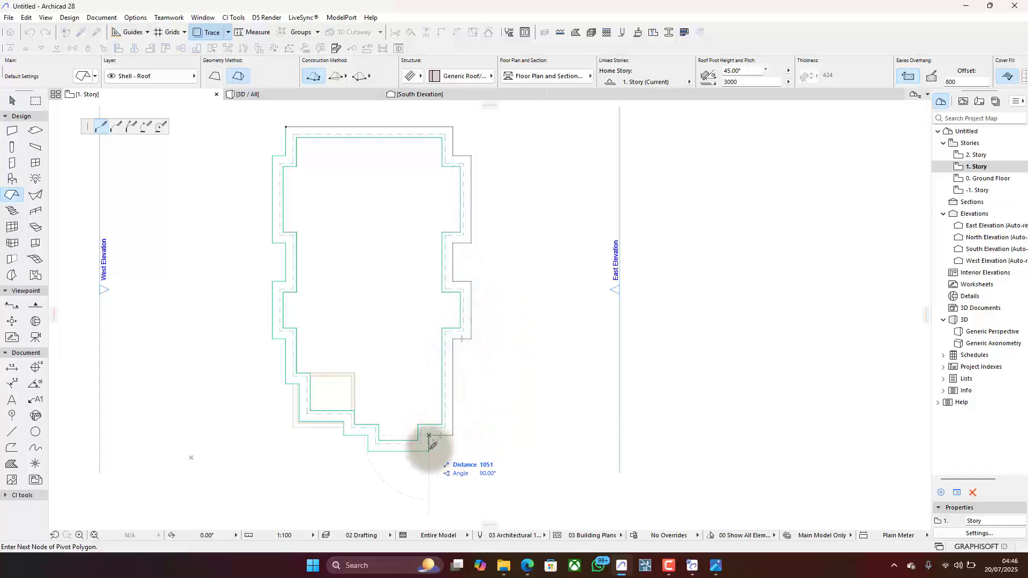
{"action": "left_click", "coordinate": [428, 451]}
{"action": "left_click", "coordinate": [367, 451]}
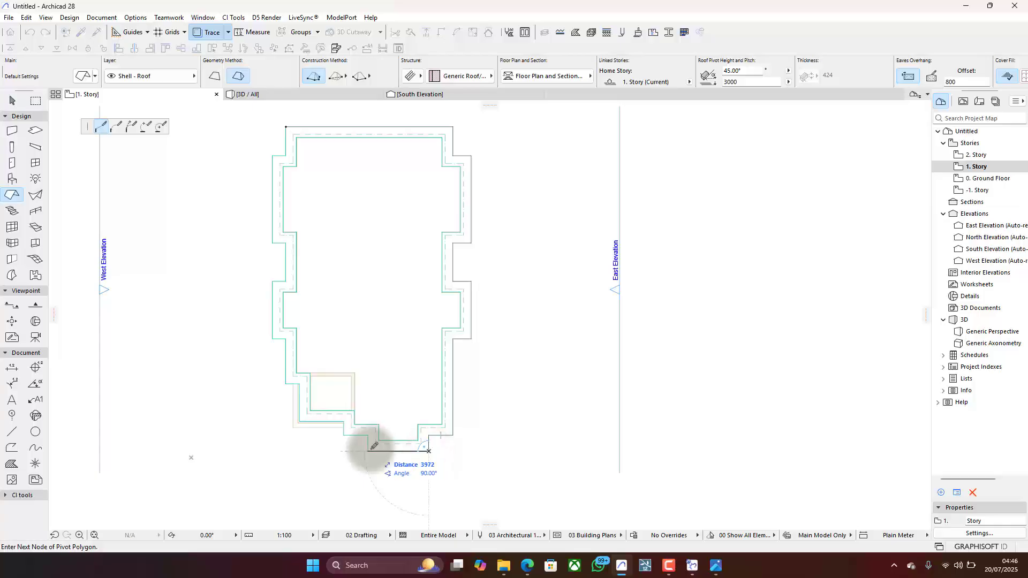
{"action": "left_click", "coordinate": [343, 435]}
{"action": "left_click", "coordinate": [344, 421]}
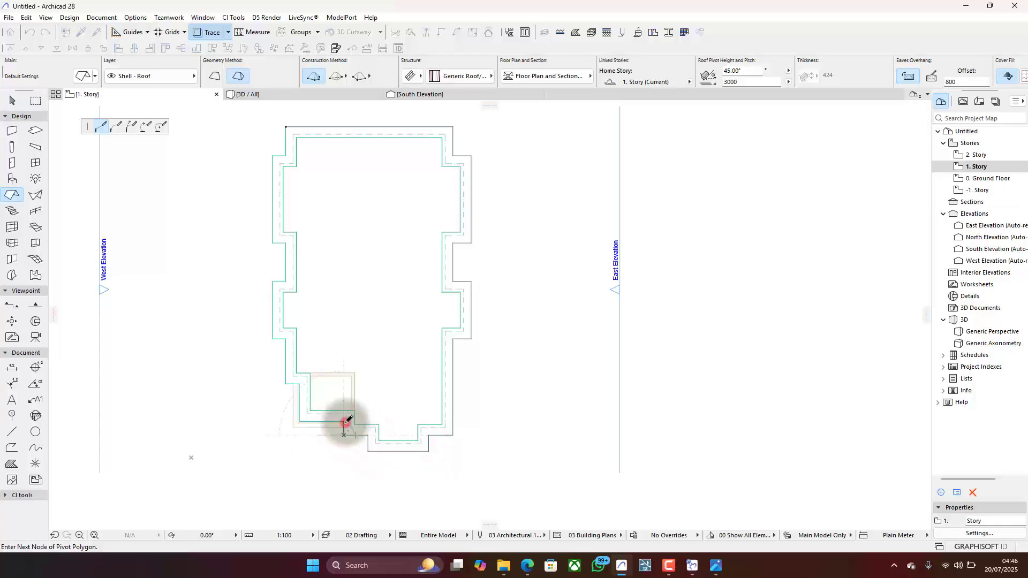
{"action": "left_click", "coordinate": [299, 421]}
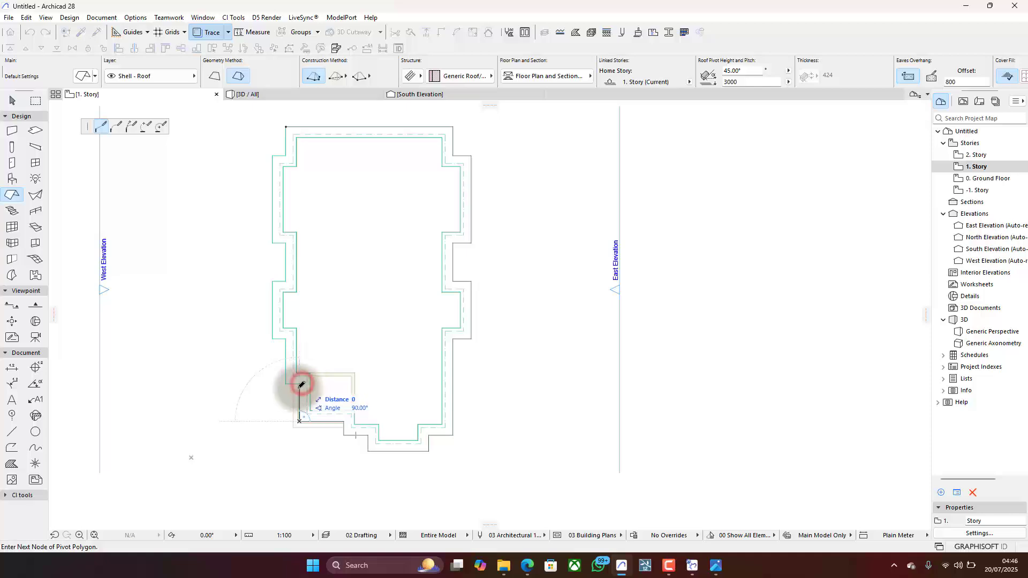
{"action": "left_click", "coordinate": [299, 383]}
{"action": "left_click", "coordinate": [286, 383]}
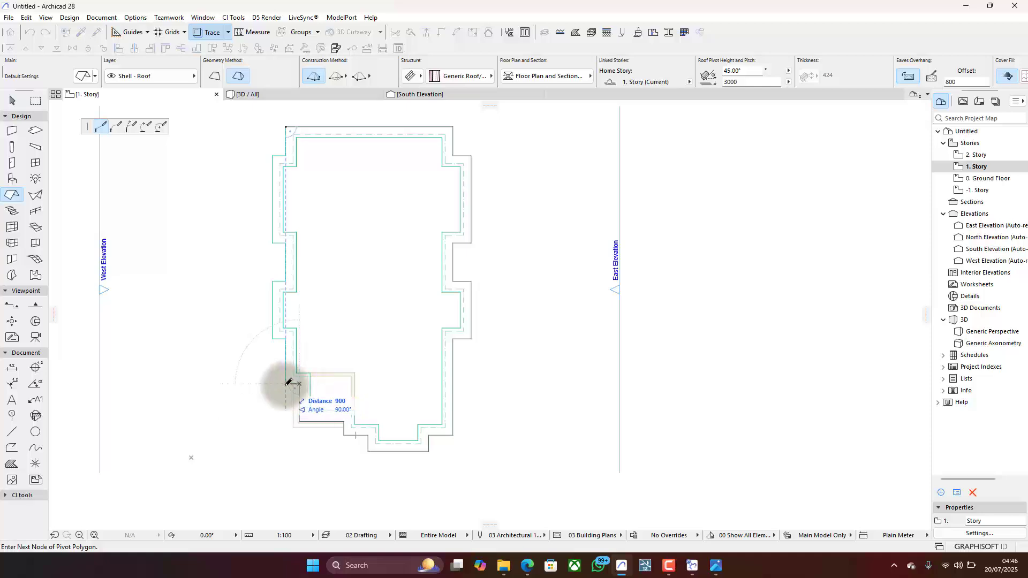
{"action": "left_click", "coordinate": [286, 338]}
{"action": "left_click", "coordinate": [272, 338]}
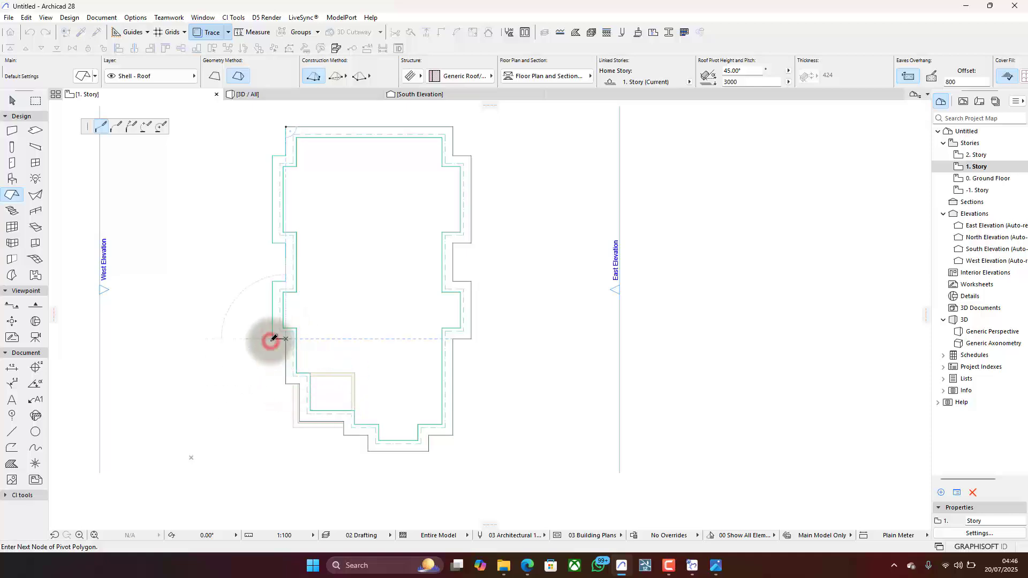
{"action": "left_click", "coordinate": [273, 281]}
{"action": "left_click", "coordinate": [286, 281]}
{"action": "left_click", "coordinate": [286, 243]}
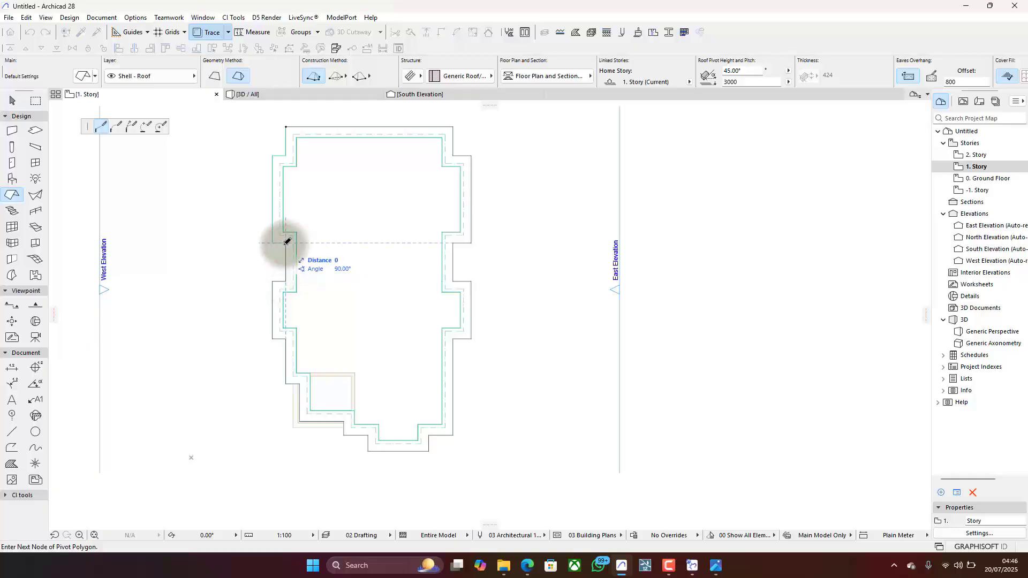
{"action": "left_click", "coordinate": [272, 243]}
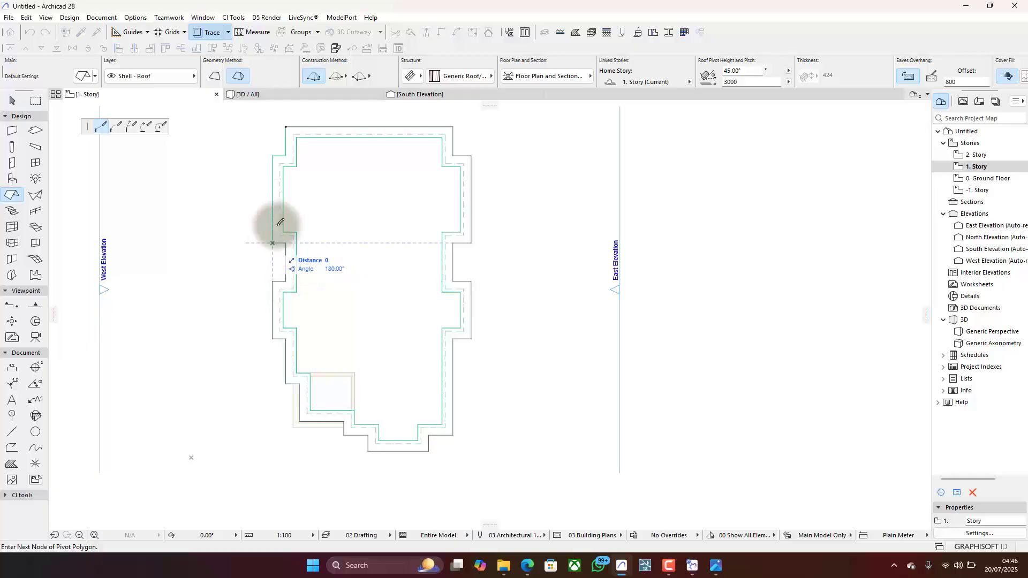
{"action": "left_click", "coordinate": [272, 156]}
{"action": "left_click", "coordinate": [285, 156]}
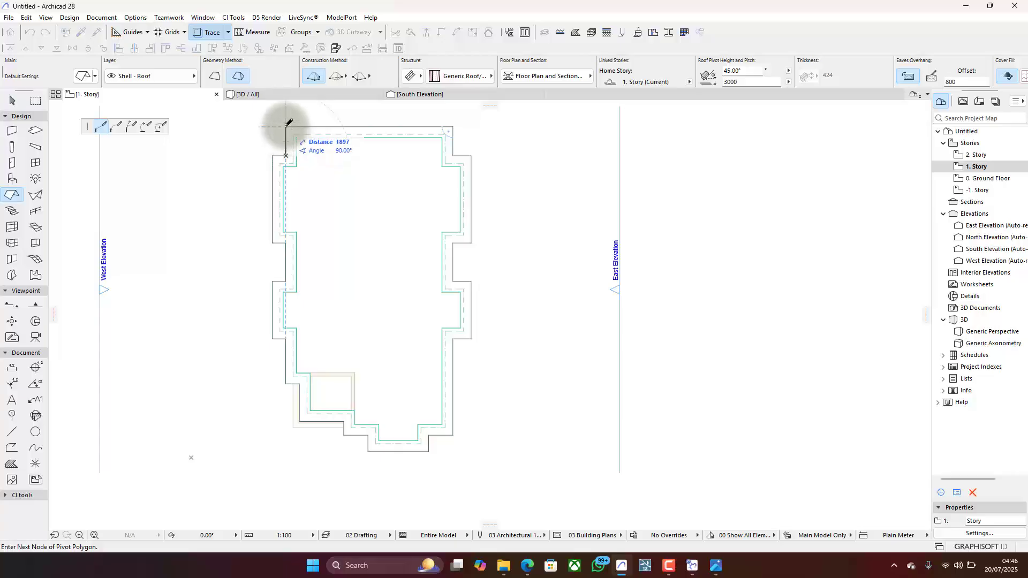
{"action": "left_click", "coordinate": [286, 127]}
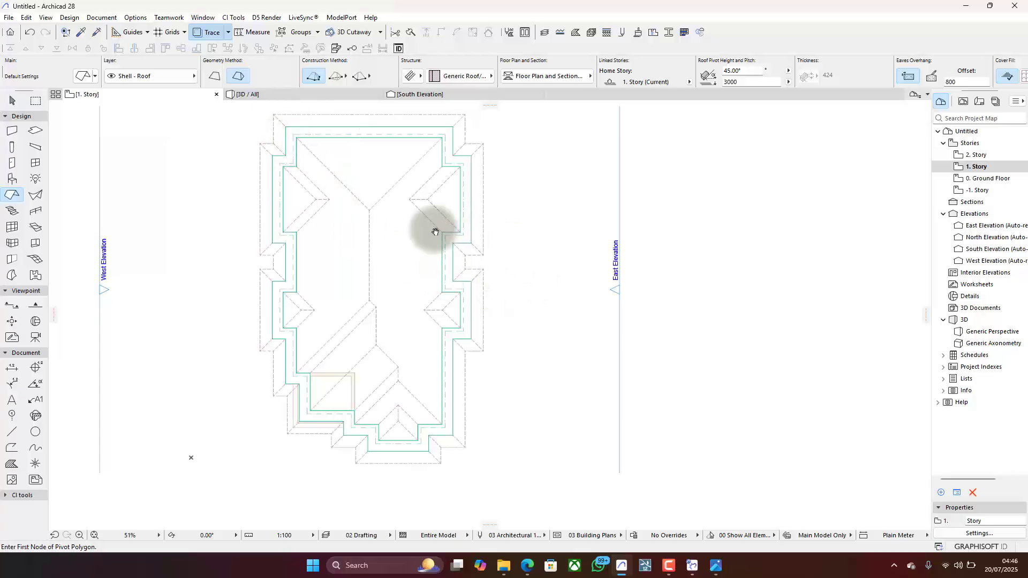
- In the South Elevation, select the new roof and set its eaves overhang offset to 0
{"action": "middle_click_drag", "start_coordinate": [436, 232], "coordinate": [474, 239]}
{"action": "left_click", "coordinate": [468, 95]}
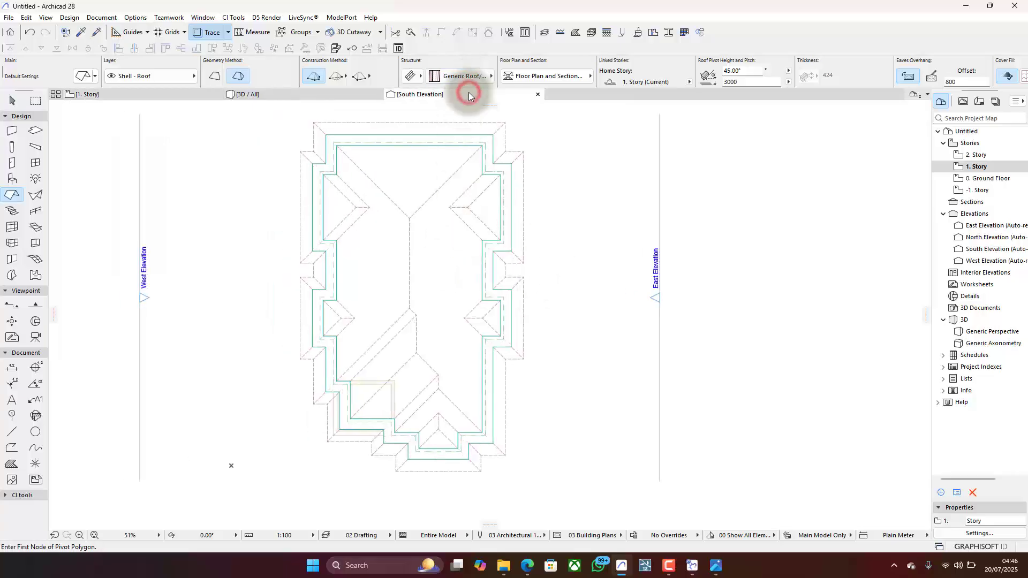
{"action": "scroll", "coordinate": [513, 279], "scroll_direction": "up", "scroll_amount": 3}
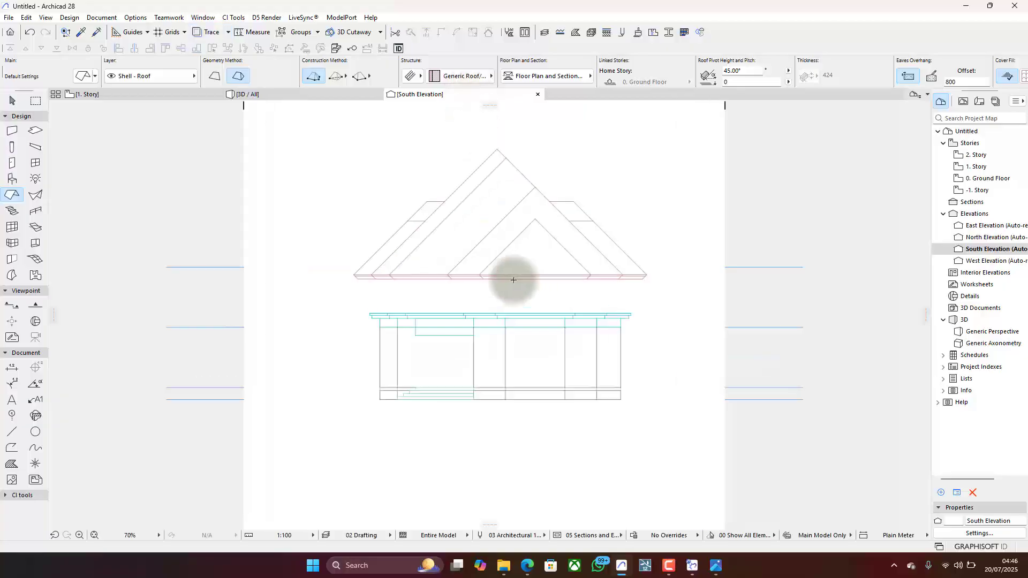
{"action": "scroll", "coordinate": [513, 279], "scroll_direction": "up", "scroll_amount": 3}
{"action": "left_click", "coordinate": [509, 223]}
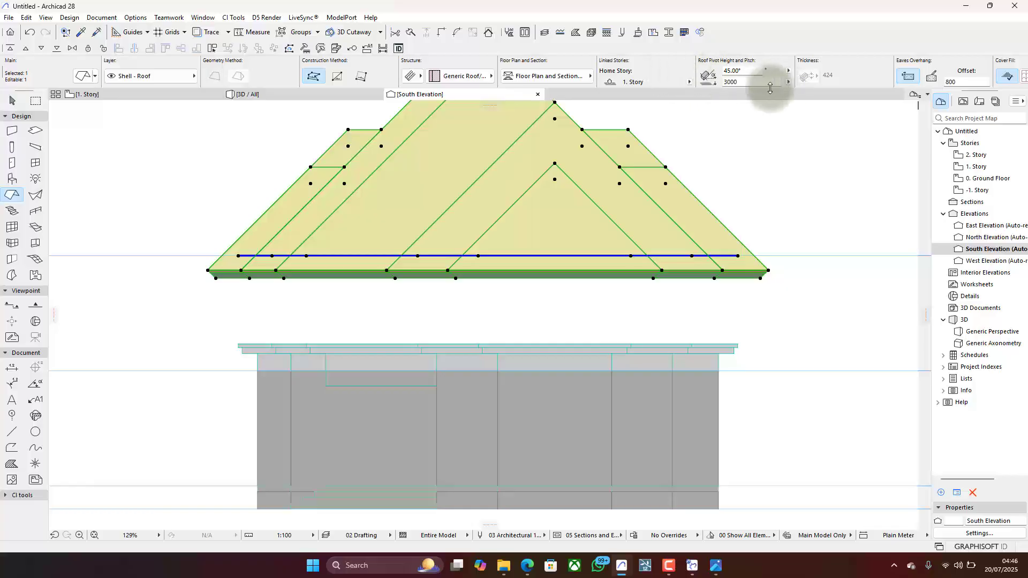
{"action": "left_click", "coordinate": [958, 81]}
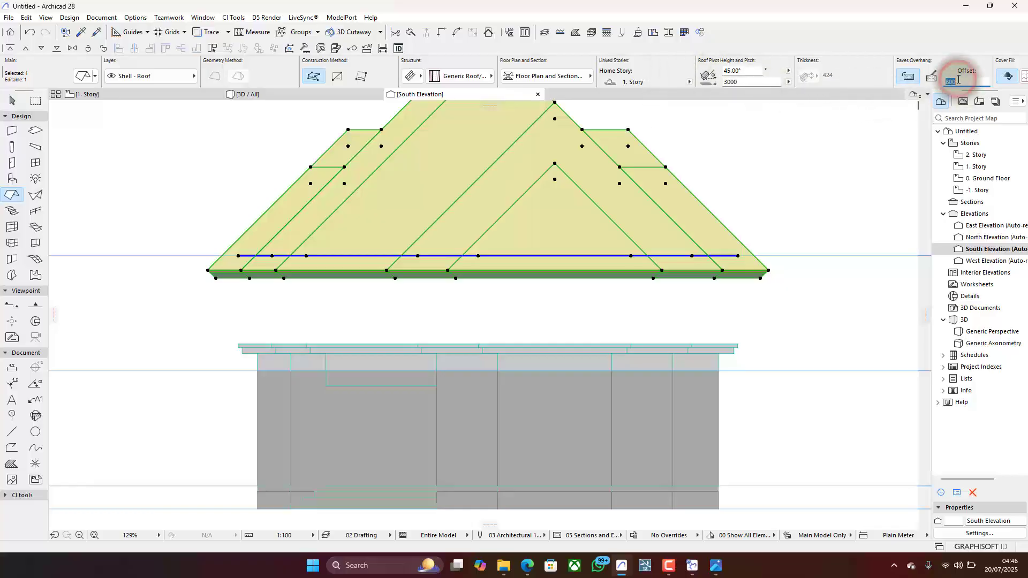
{"action": "type", "text": "0"}
{"action": "key", "text": "Return"}
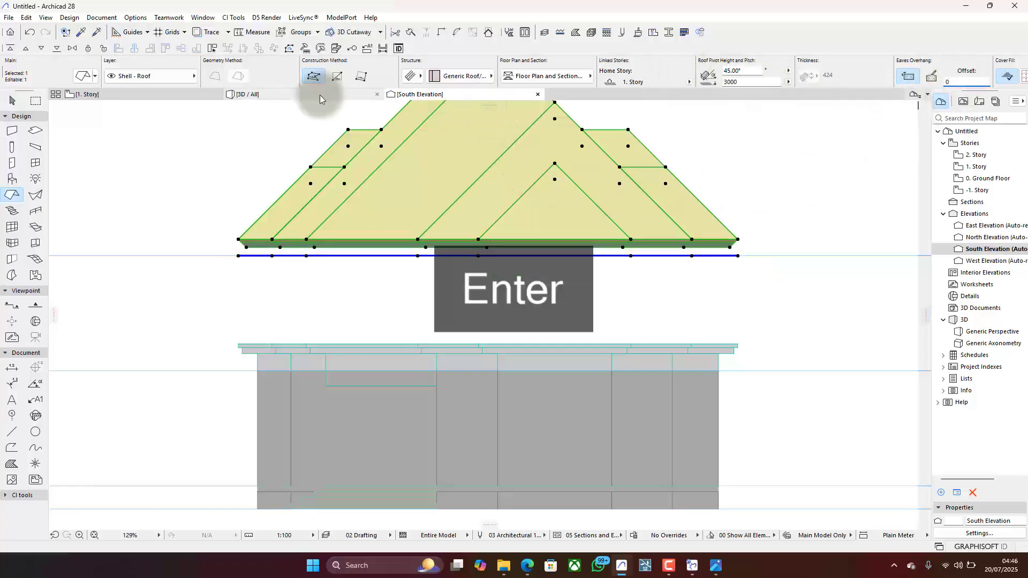
- In the 3D view, select the roof and switch its structure from composite to basic with the Timber - Roof material
{"action": "left_click", "coordinate": [316, 94]}
{"action": "scroll", "coordinate": [523, 307], "scroll_direction": "down", "scroll_amount": 3}
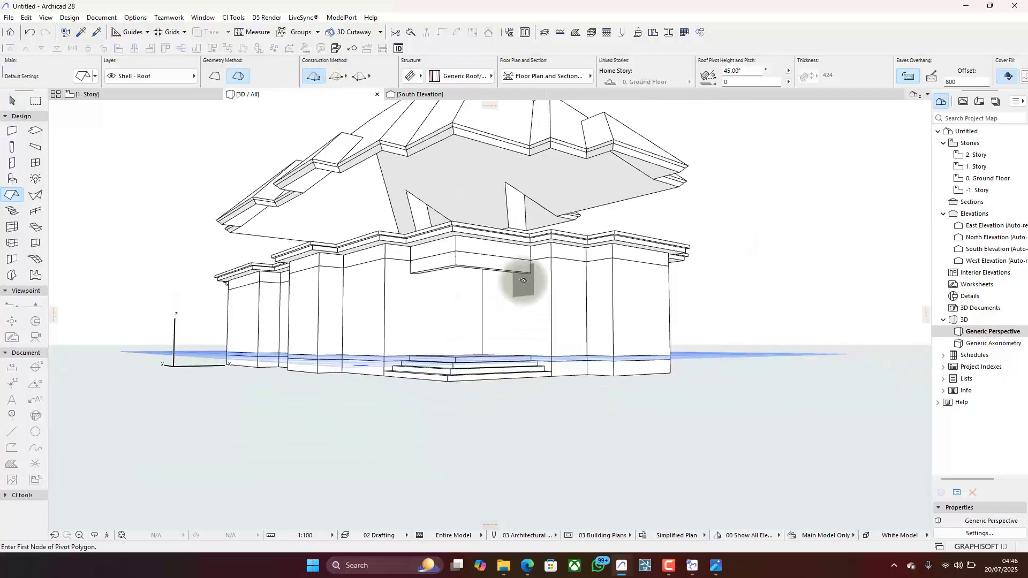
{"action": "key", "text": "Escape"}
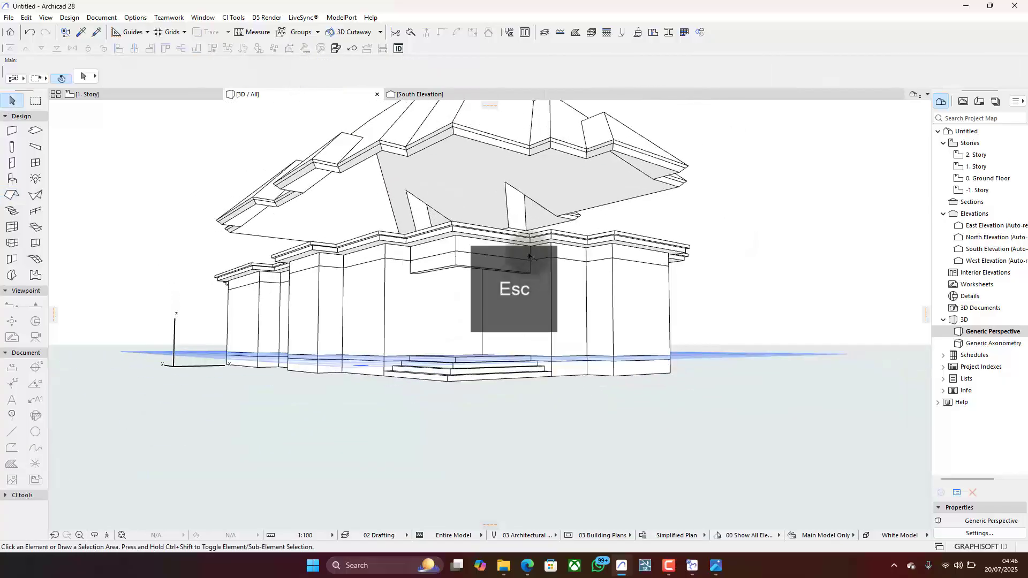
{"action": "left_click", "coordinate": [569, 181]}
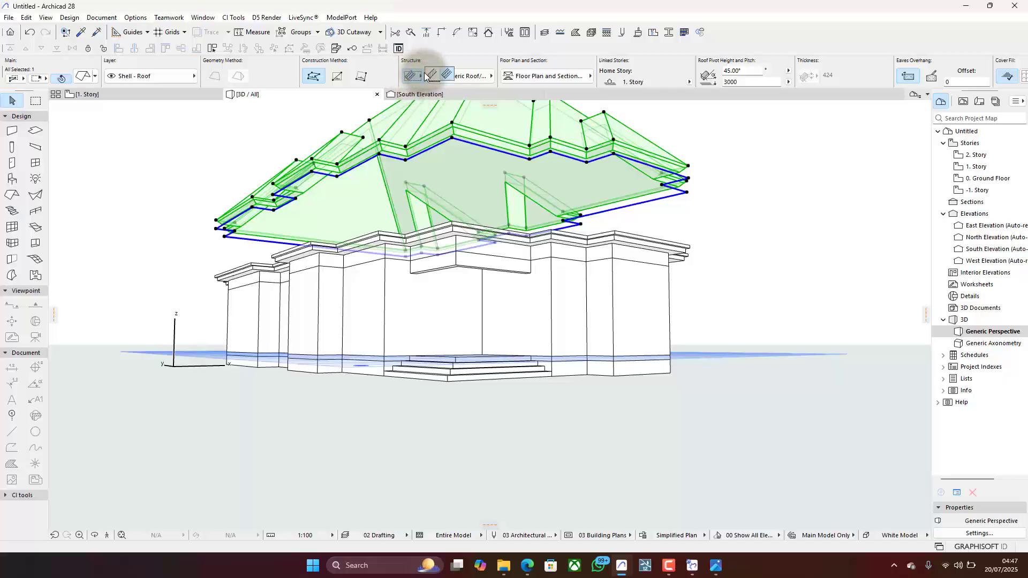
{"action": "left_click", "coordinate": [434, 76]}
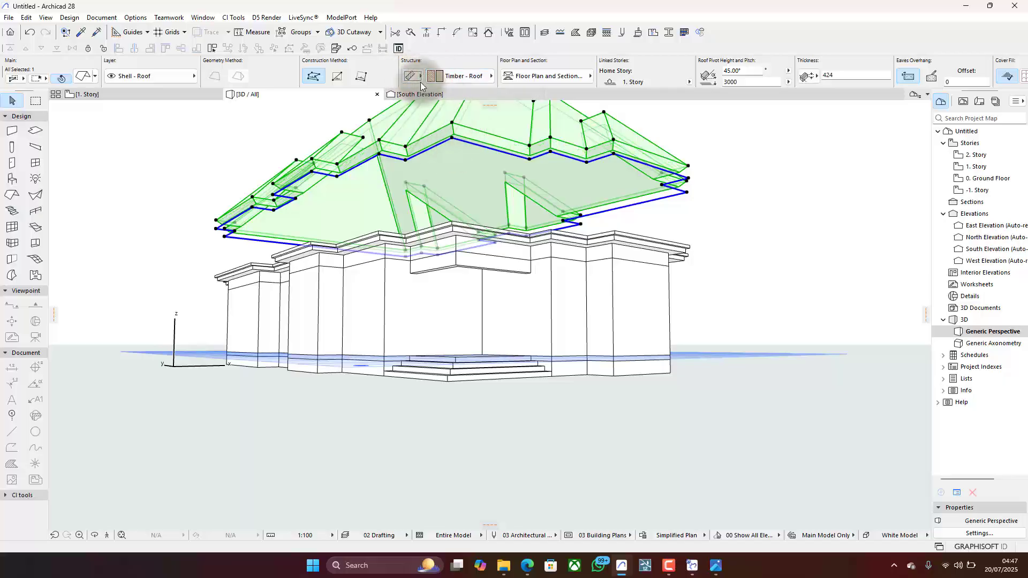
{"action": "left_click", "coordinate": [448, 76]}
{"action": "scroll", "coordinate": [455, 128], "scroll_direction": "up", "scroll_amount": 6}
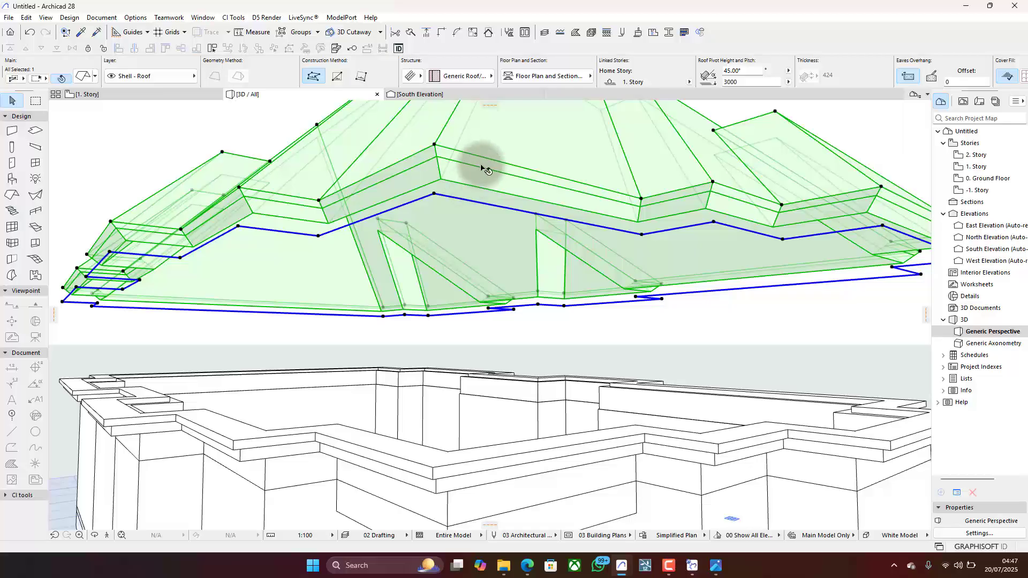
{"action": "left_click", "coordinate": [410, 73]}
{"action": "left_click", "coordinate": [433, 74]}
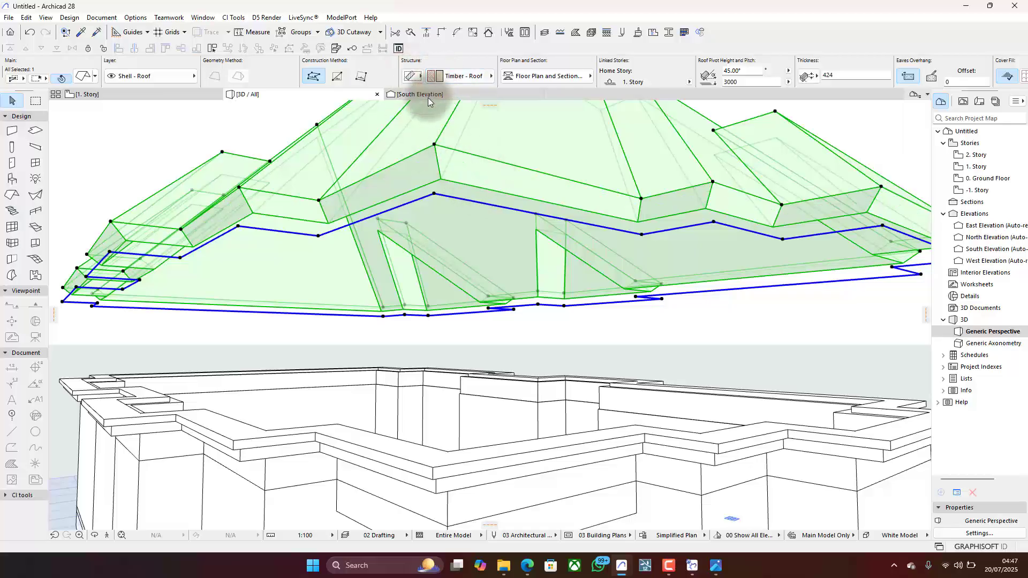
{"action": "scroll", "coordinate": [459, 221], "scroll_direction": "down", "scroll_amount": 3}
{"action": "scroll", "coordinate": [458, 221], "scroll_direction": "up", "scroll_amount": 2}
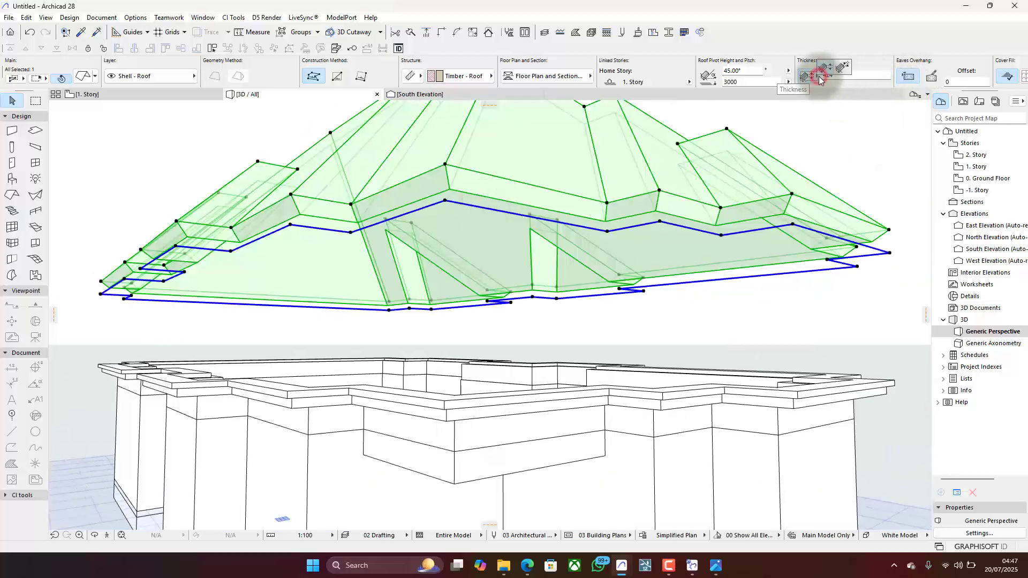
- Set the selected roof's thickness to 25 mm, measured perpendicular to the roof plane
{"action": "left_click", "coordinate": [808, 77]}
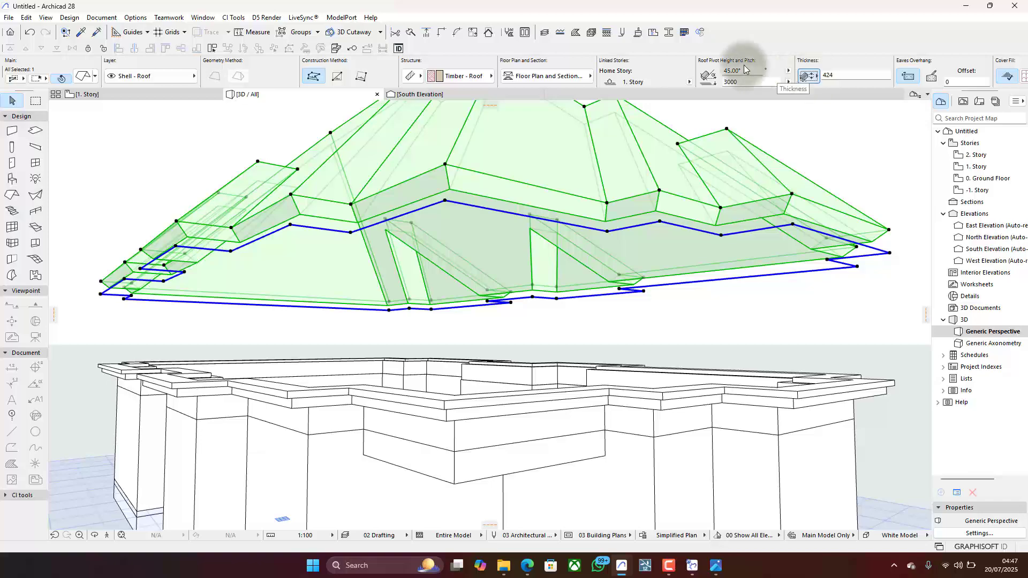
{"action": "left_click", "coordinate": [809, 76]}
{"action": "left_click", "coordinate": [817, 72]}
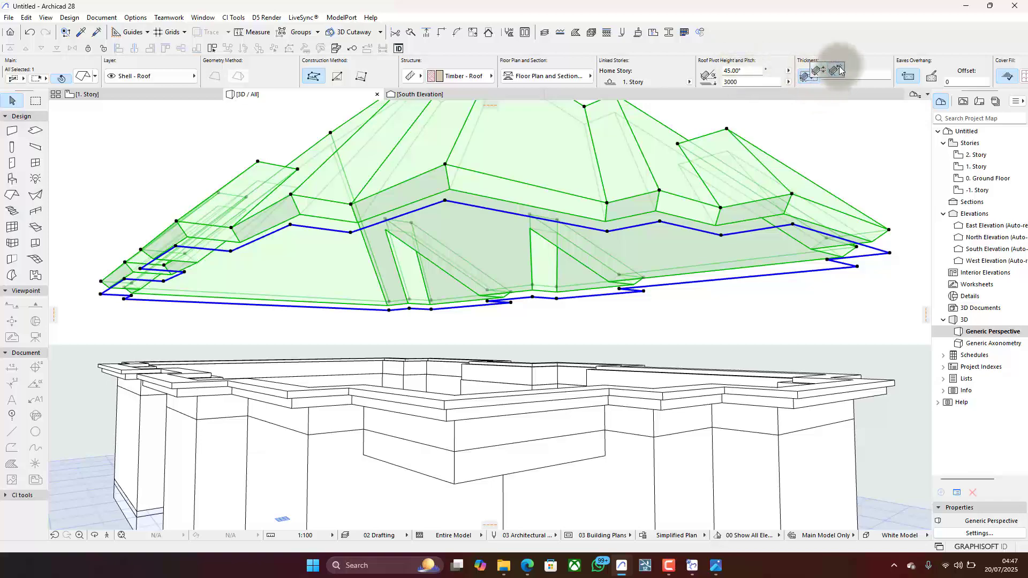
{"action": "left_click", "coordinate": [838, 76]}
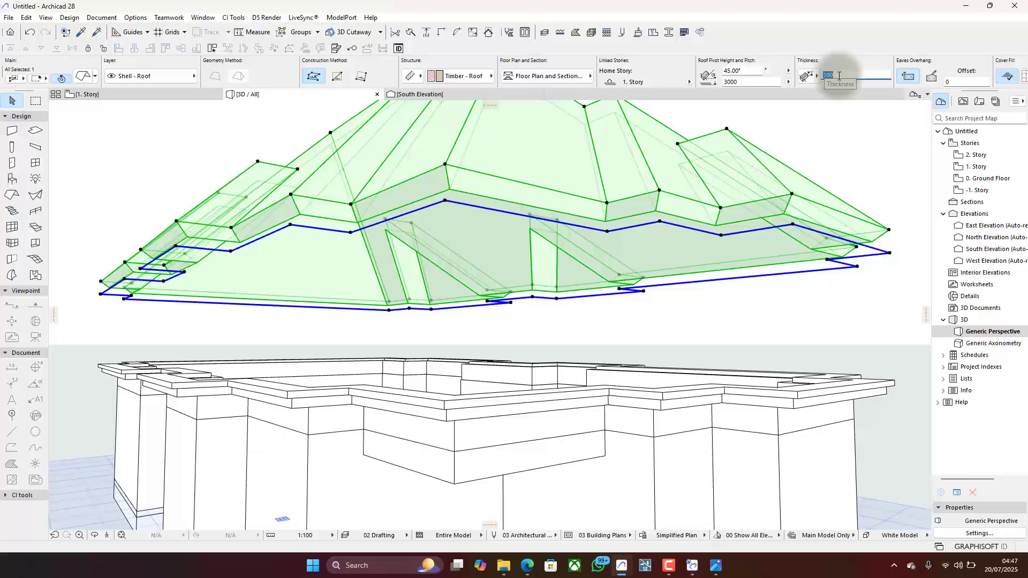
{"action": "type", "text": "25"}
{"action": "key", "text": "Return"}
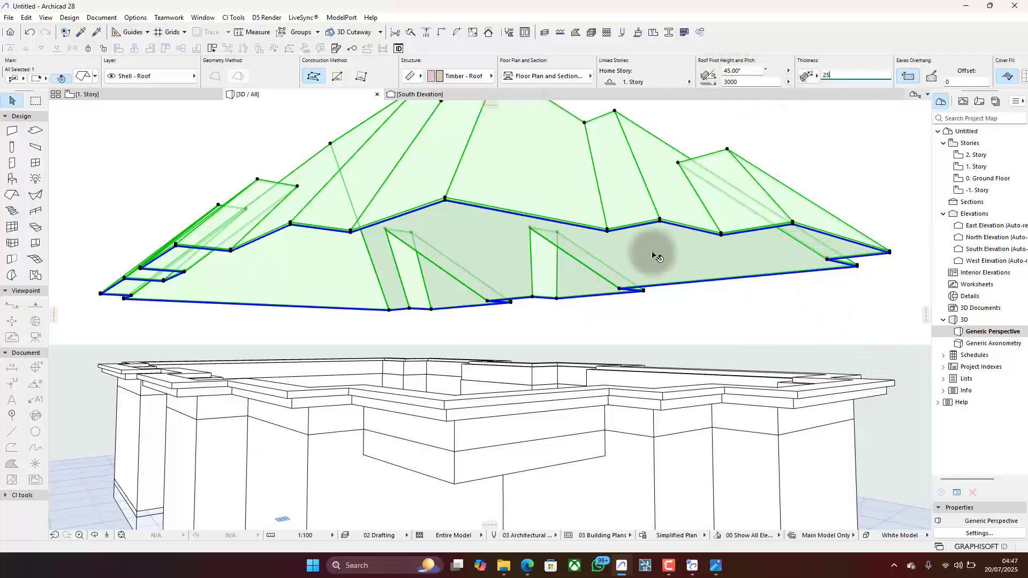
- In the South Elevation, move the roof vertically down from its eastern eaves corner onto the top corner of the fascia
{"action": "left_click", "coordinate": [468, 94]}
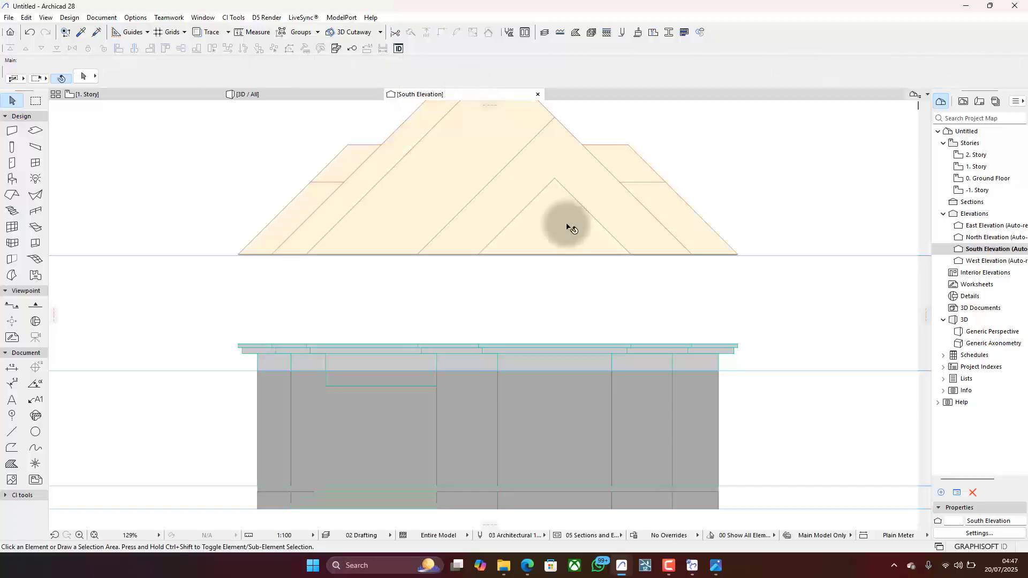
{"action": "key", "text": "ctrl+d"}
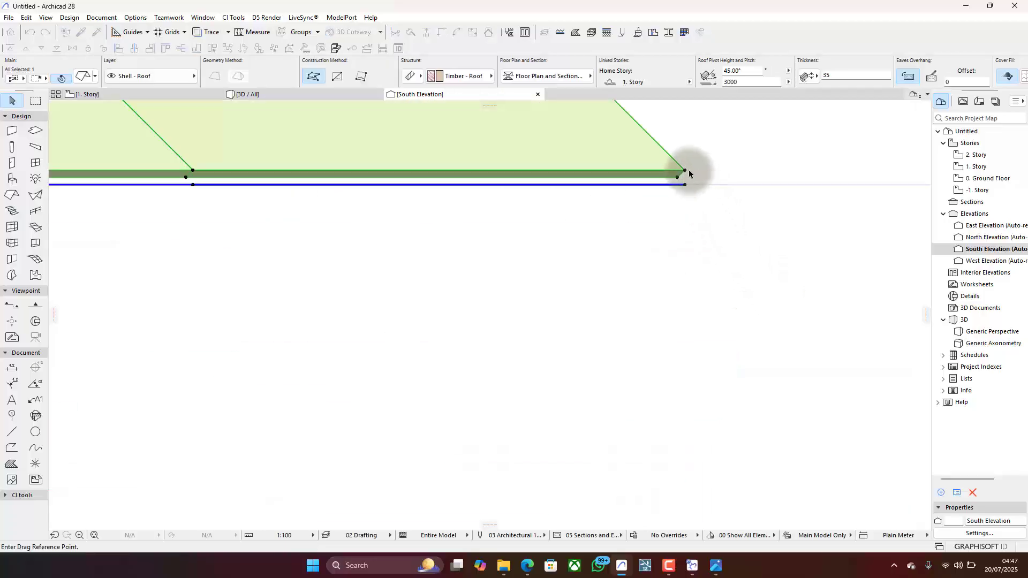
{"action": "left_click", "coordinate": [684, 171]}
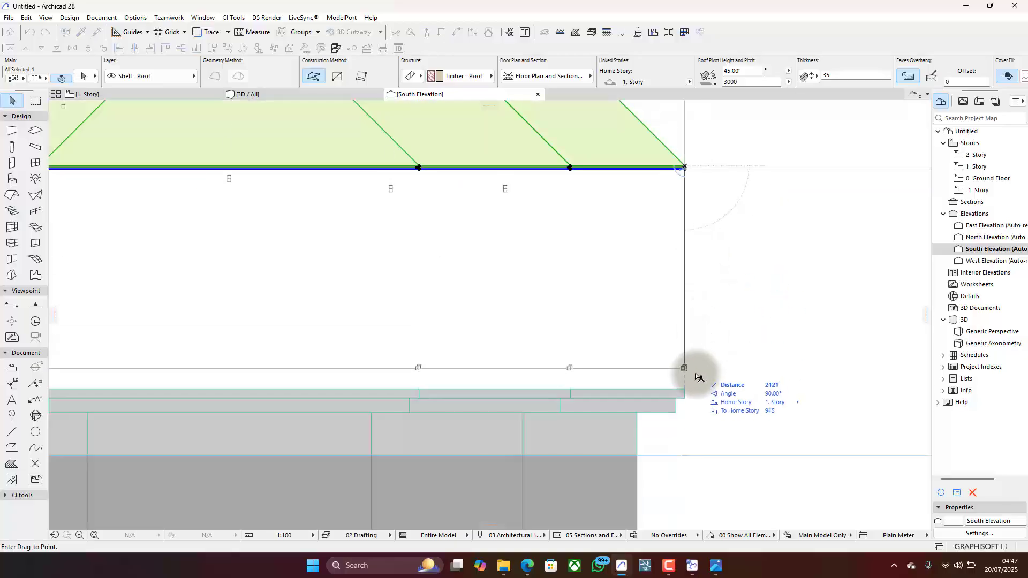
{"action": "left_click", "coordinate": [685, 390]}
{"action": "scroll", "coordinate": [691, 391], "scroll_direction": "up", "scroll_amount": 5}
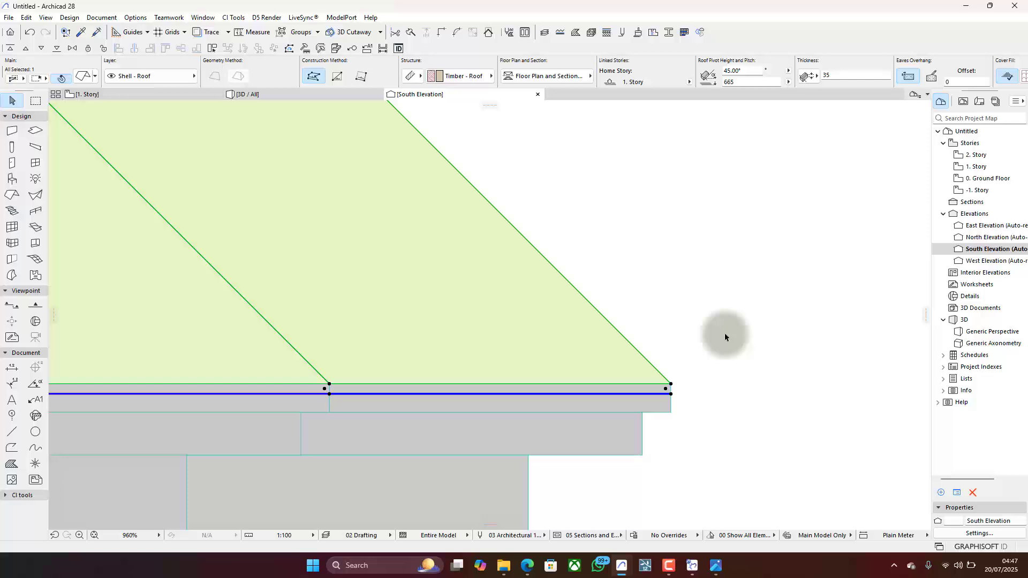
{"action": "left_click", "coordinate": [724, 333]}
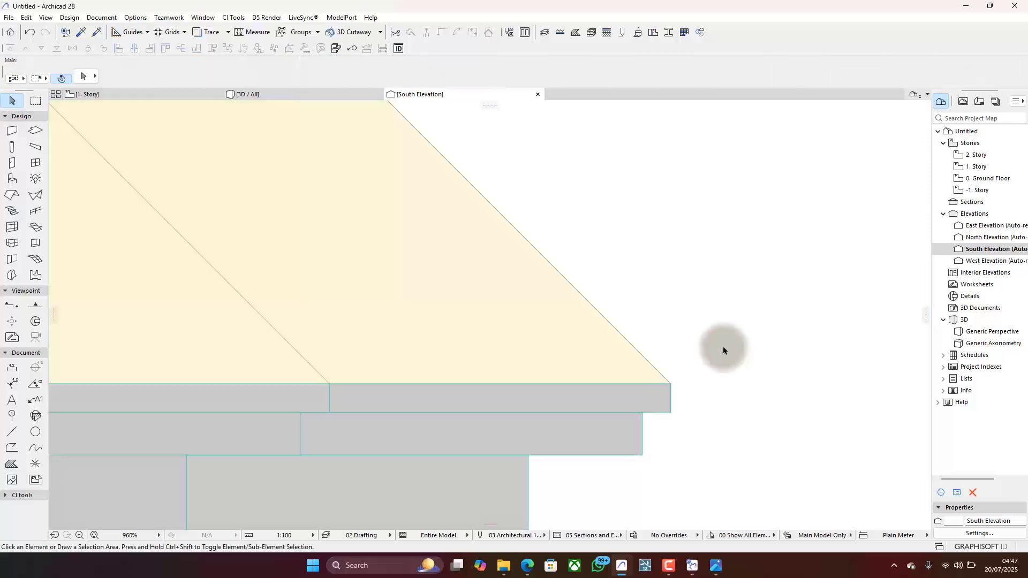
- Examine how the lowered roof sits on the fascia in the South Elevation and from several sides in 3D
{"action": "scroll", "coordinate": [725, 335], "scroll_direction": "down", "scroll_amount": 5}
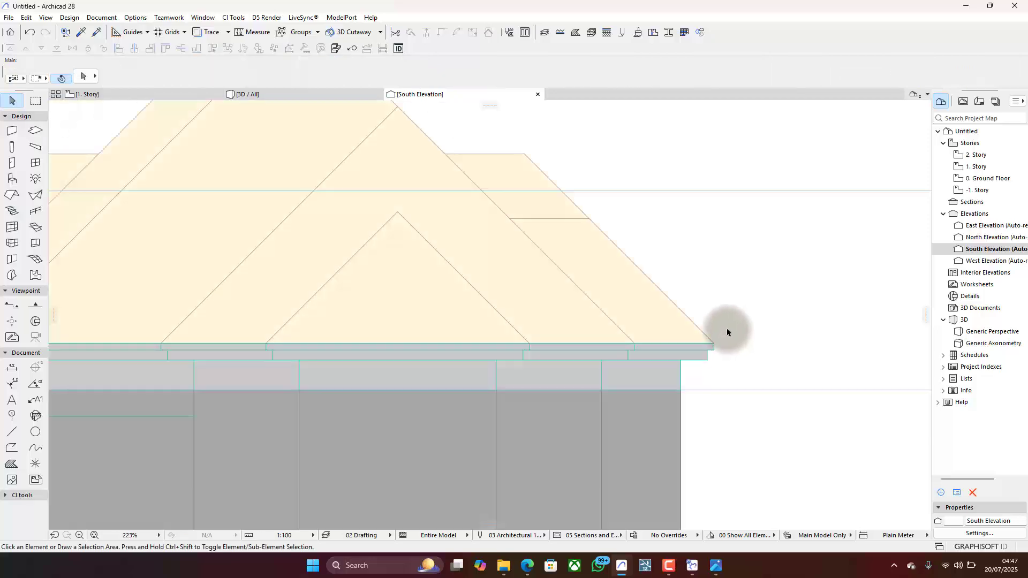
{"action": "scroll", "coordinate": [728, 335], "scroll_direction": "down", "scroll_amount": 2}
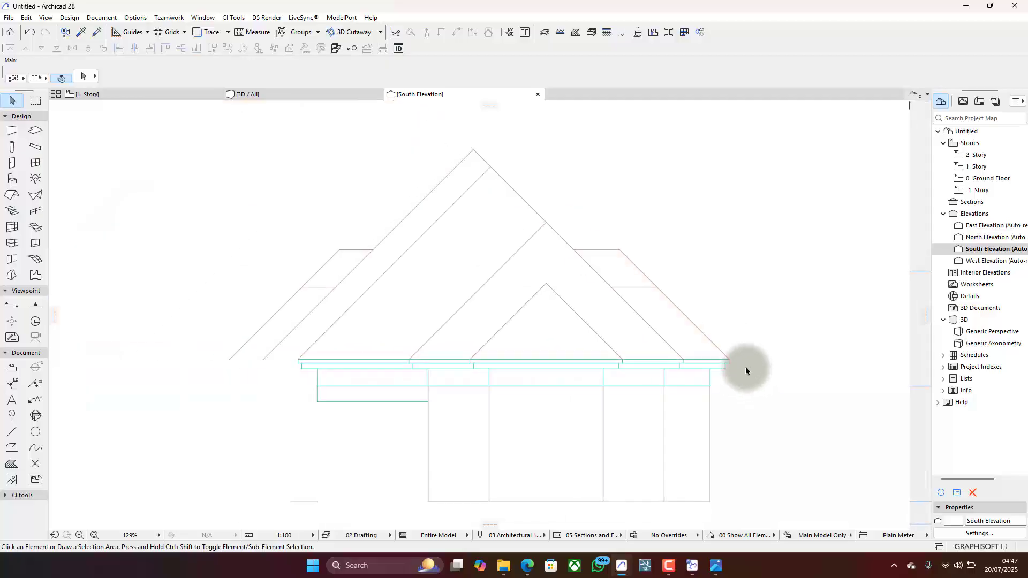
{"action": "left_click", "coordinate": [299, 95]}
{"action": "scroll", "coordinate": [498, 301], "scroll_direction": "down", "scroll_amount": 4}
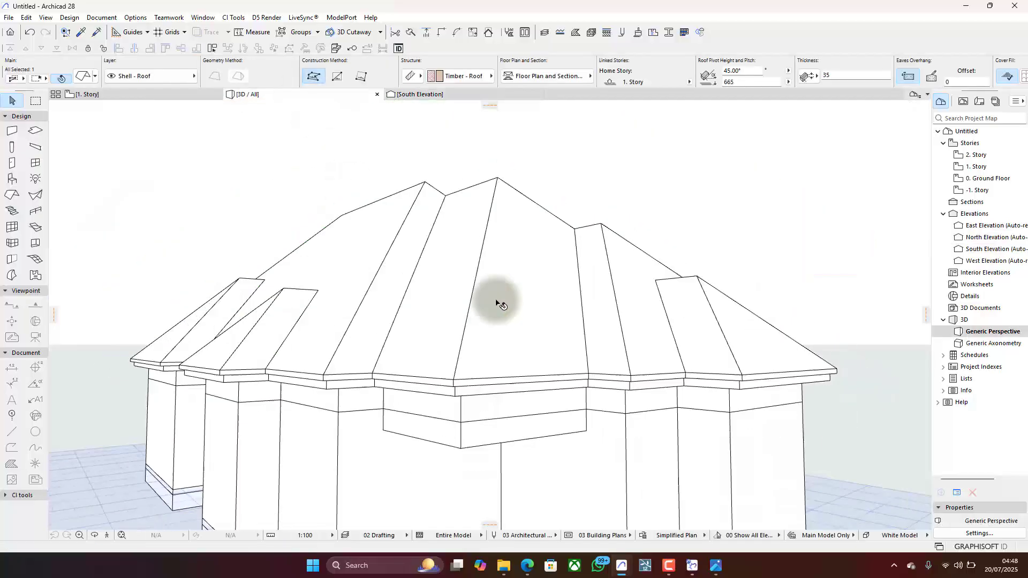
{"action": "left_click", "coordinate": [683, 225]}
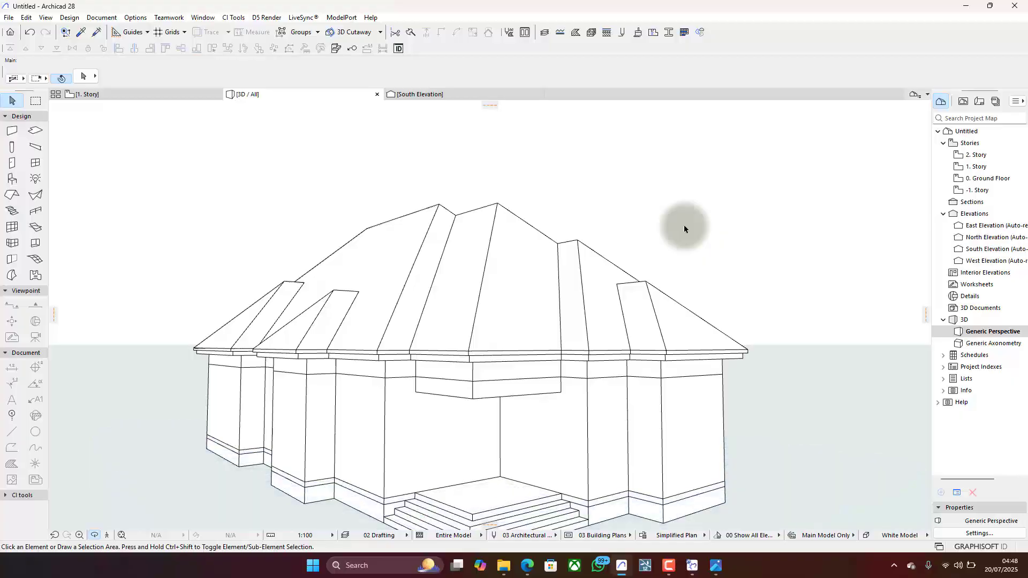
{"action": "middle_click_drag", "start_coordinate": [684, 230], "coordinate": [345, 238], "text": "shift"}
{"action": "scroll", "coordinate": [562, 284], "scroll_direction": "up", "scroll_amount": 4}
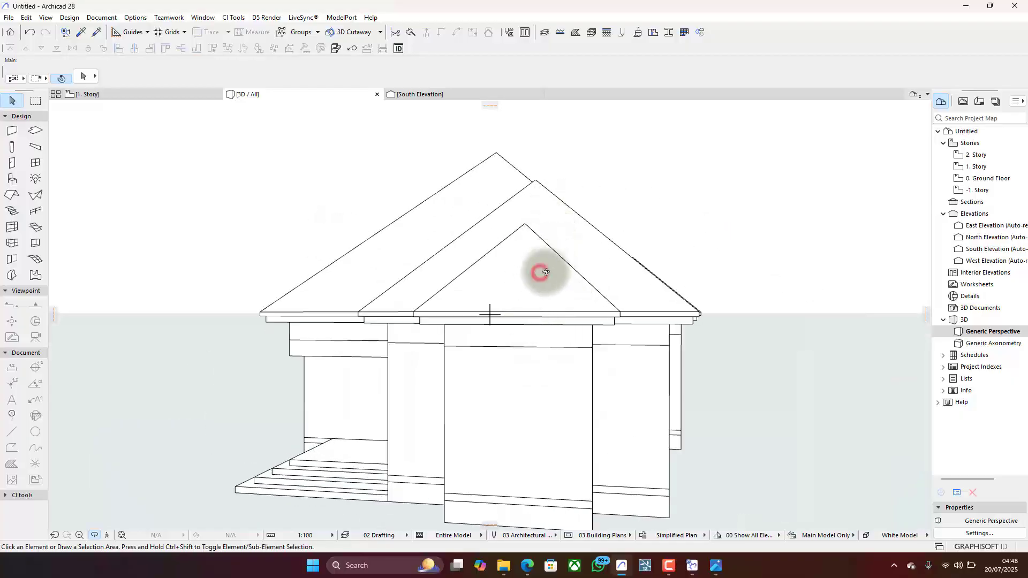
{"action": "middle_click_drag", "start_coordinate": [537, 271], "coordinate": [551, 335], "text": "shift"}
{"action": "scroll", "coordinate": [517, 320], "scroll_direction": "up", "scroll_amount": 3}
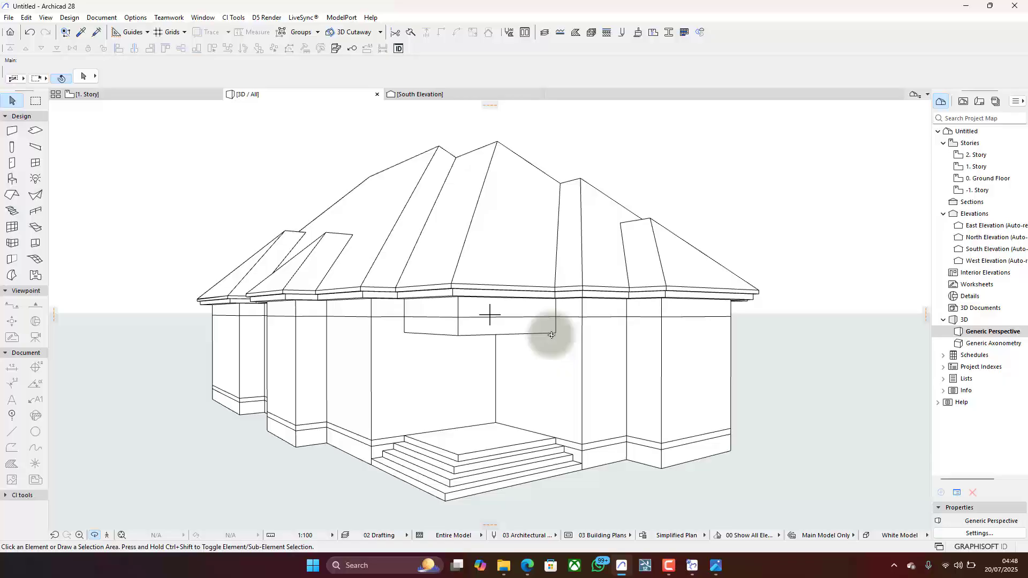
{"action": "middle_click_drag", "start_coordinate": [552, 335], "coordinate": [566, 292], "text": "shift"}
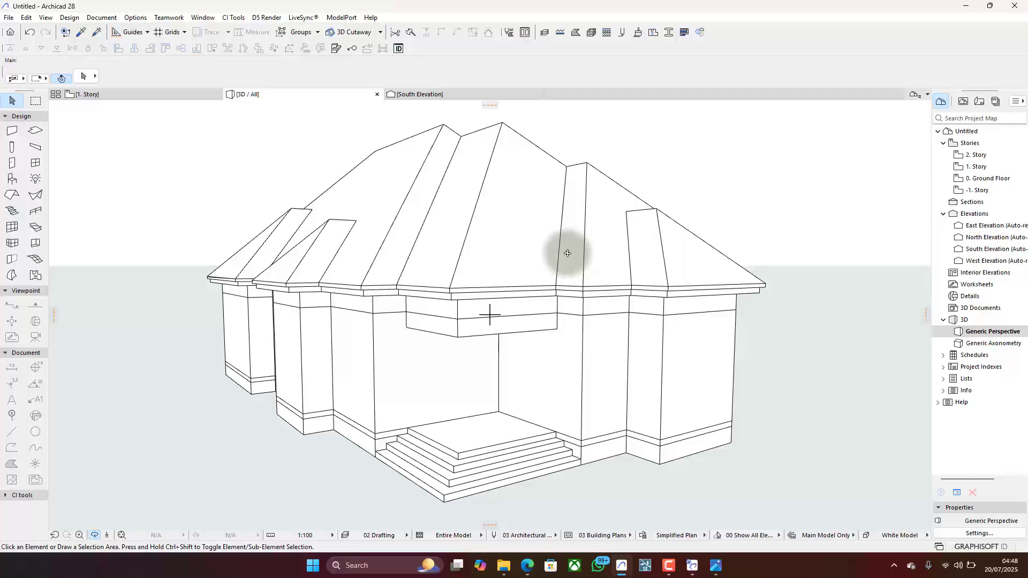
- Delete the multi-plane roof from the 3D model
{"action": "key", "text": "Escape"}
{"action": "left_click", "coordinate": [551, 226]}
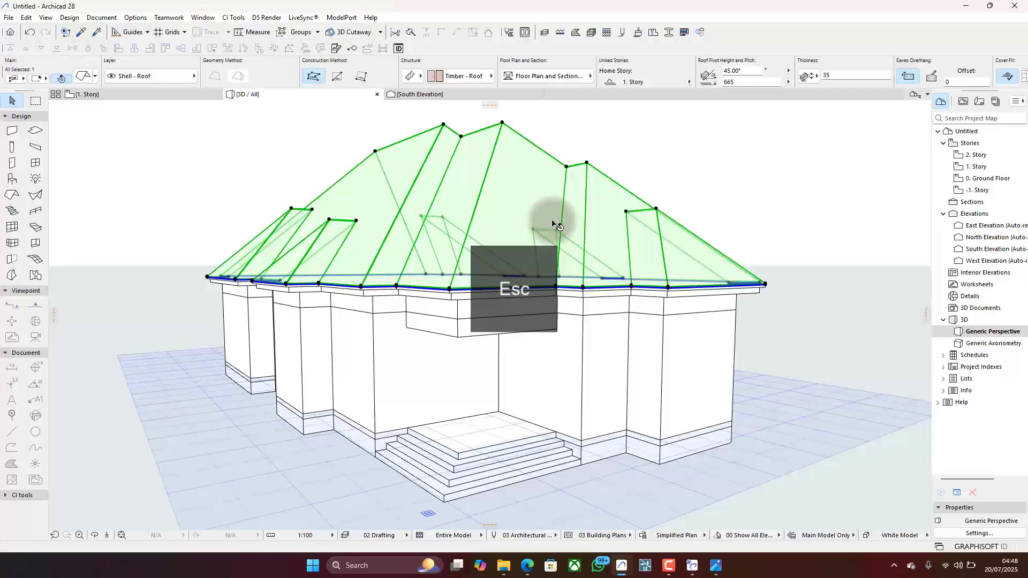
{"action": "key", "text": "BackSpace"}
{"action": "scroll", "coordinate": [627, 211], "scroll_direction": "up", "scroll_amount": 8}
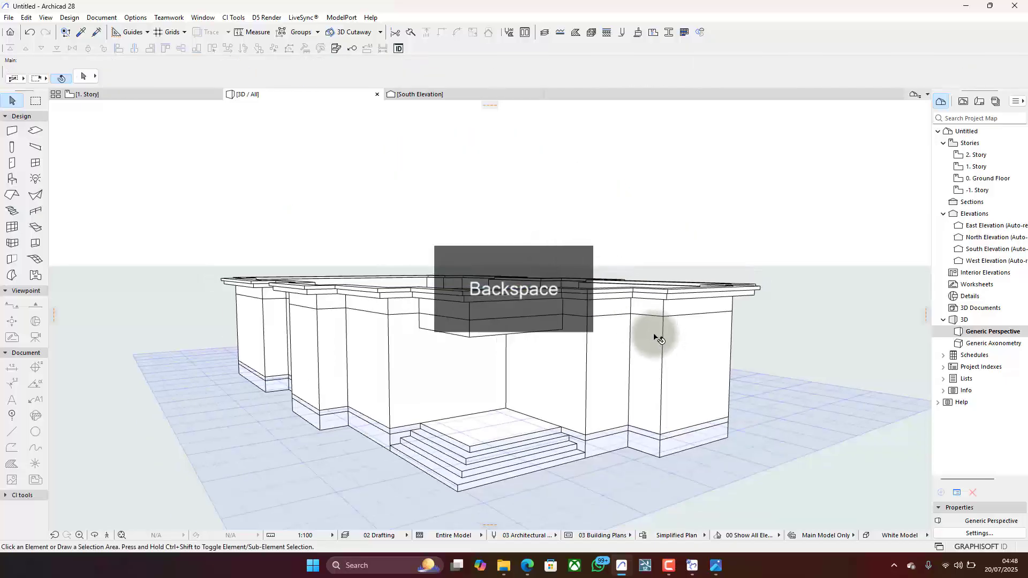
- Inspect the fascia around the entrance, select the short fascia beam beside it and open its profile for editing
{"action": "middle_click_drag", "start_coordinate": [637, 199], "coordinate": [638, 395], "text": "shift"}
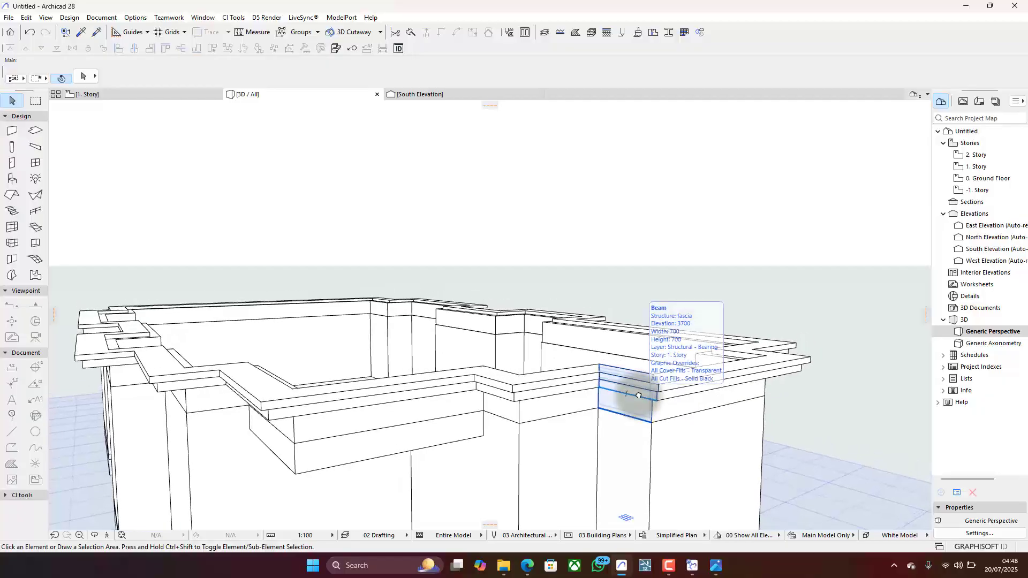
{"action": "left_click", "coordinate": [638, 396]}
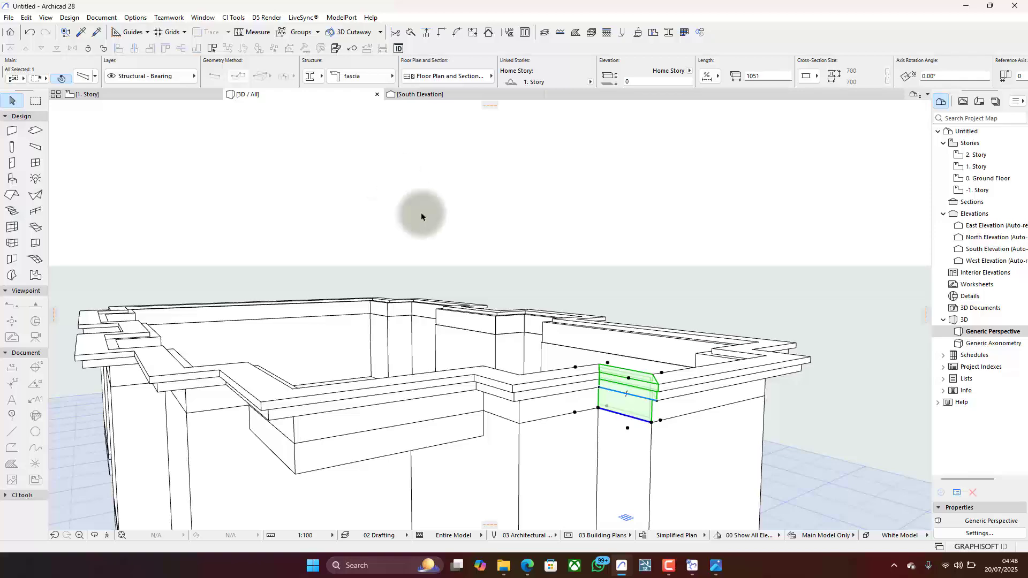
{"action": "middle_click_drag", "start_coordinate": [611, 364], "coordinate": [620, 265], "text": "shift"}
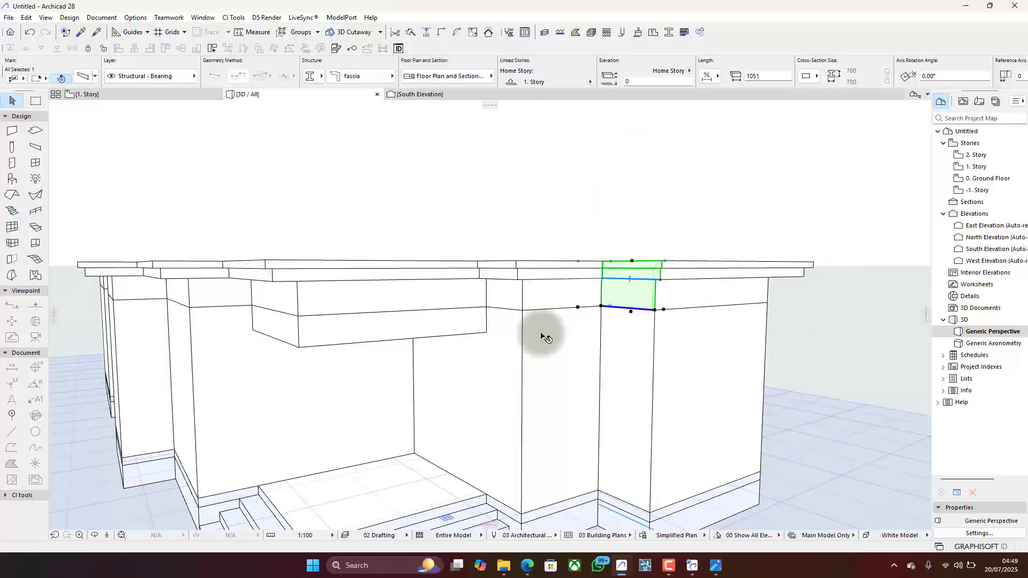
{"action": "left_click", "coordinate": [663, 221]}
{"action": "key", "text": "Escape"}
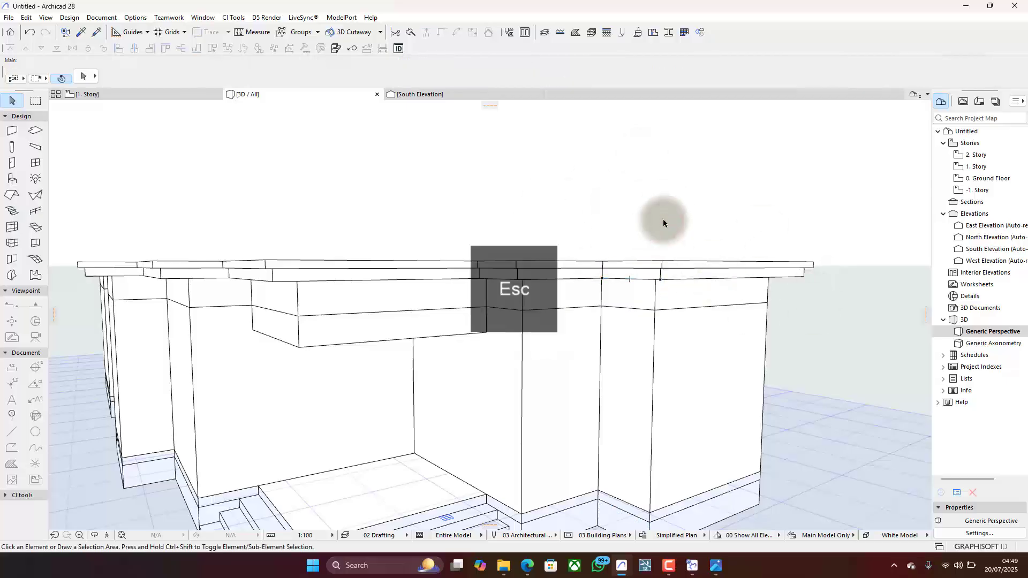
{"action": "left_click", "coordinate": [642, 289]}
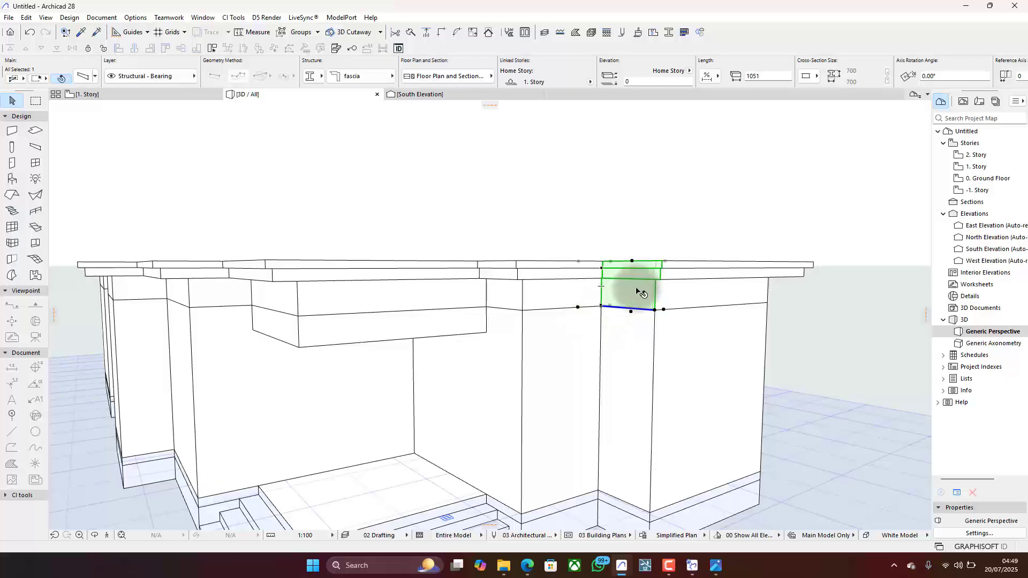
{"action": "right_click", "coordinate": [533, 180]}
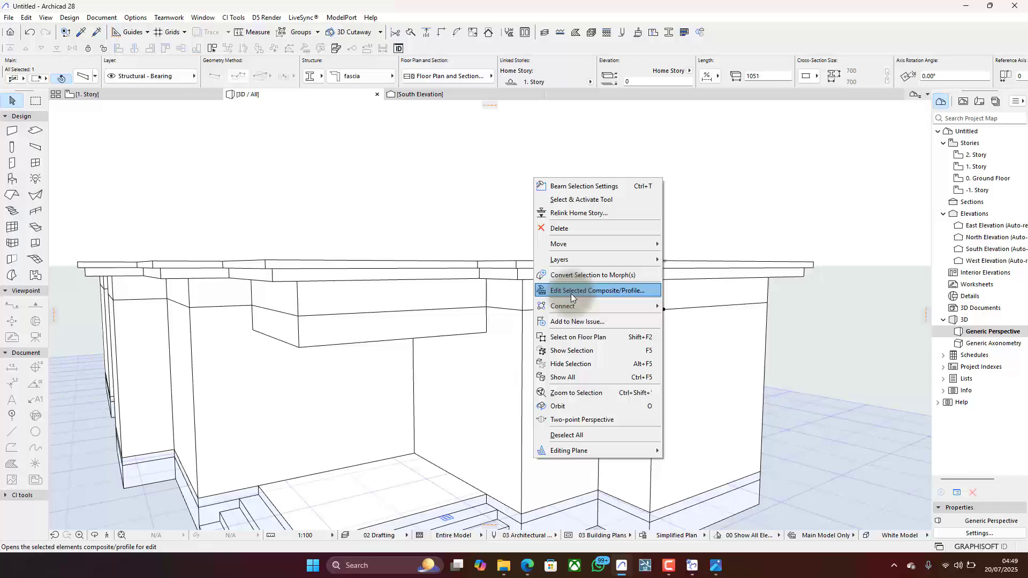
{"action": "left_click", "coordinate": [598, 289]}
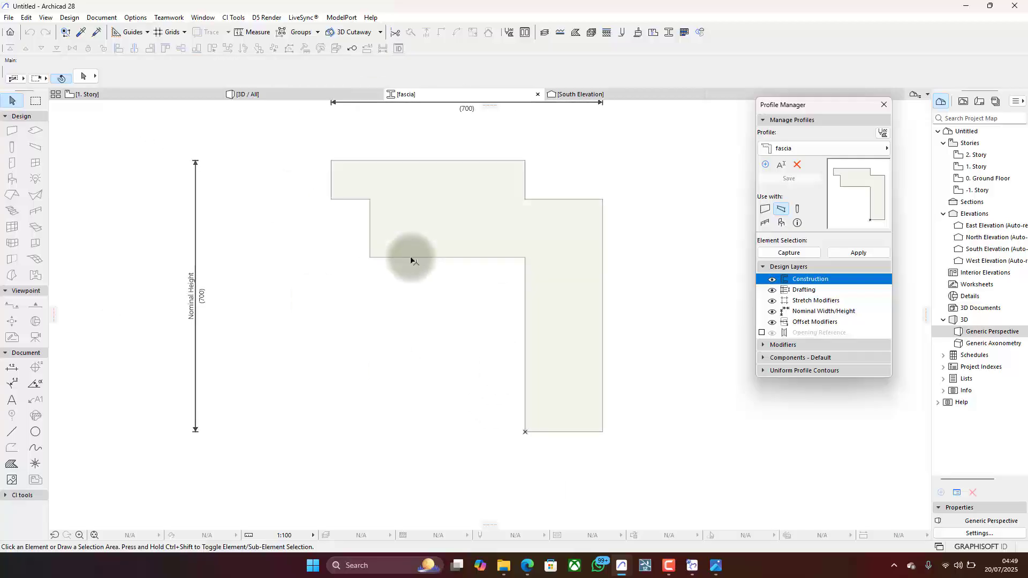
- Create a new complex profile named "fascia long" by duplicating the fascia profile
{"action": "left_click", "coordinate": [769, 162]}
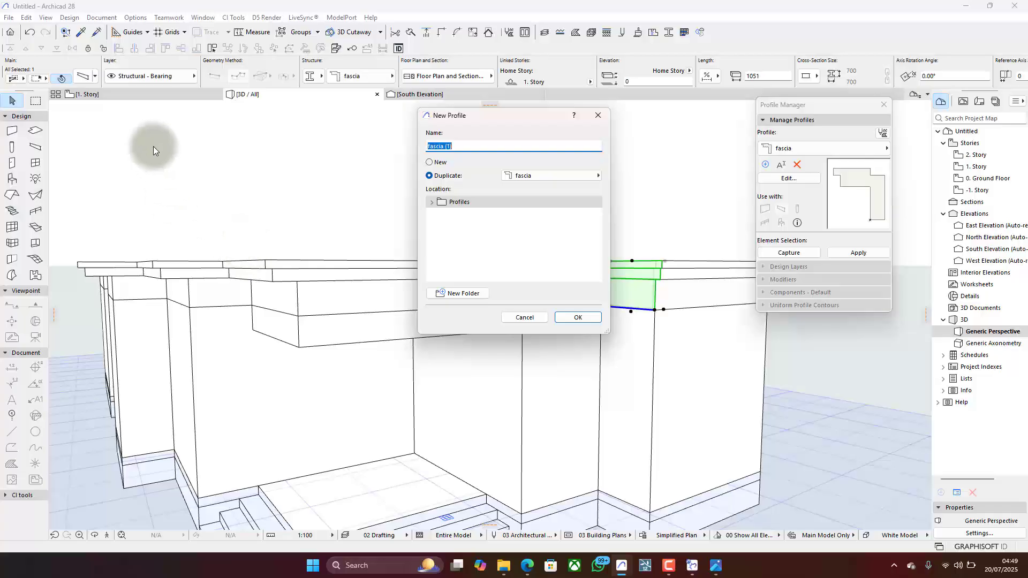
{"action": "left_click", "coordinate": [457, 147]}
{"action": "key", "text": "BackSpace"}
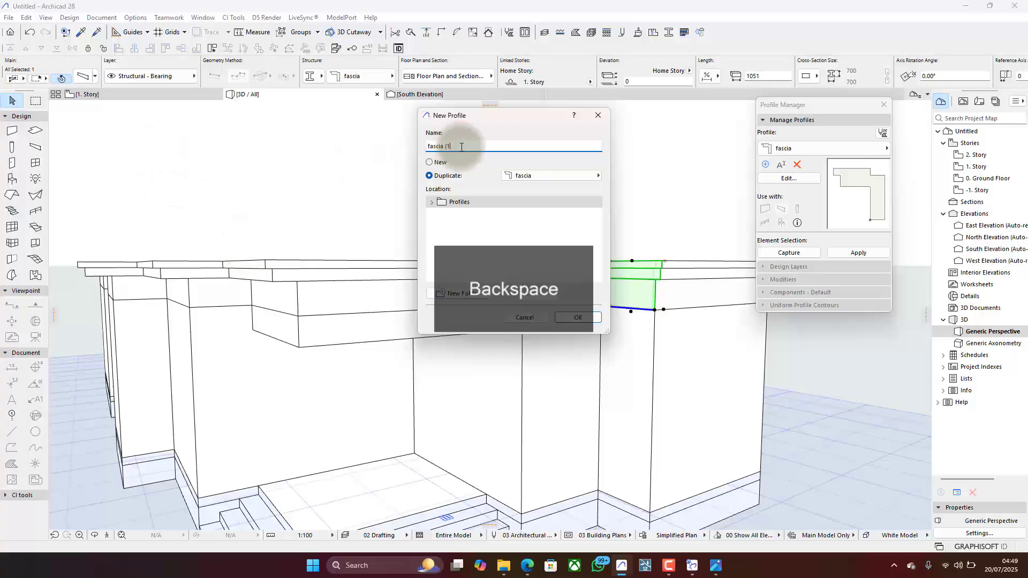
{"action": "key", "text": "BackSpace"}
{"action": "type", "text": "long"}
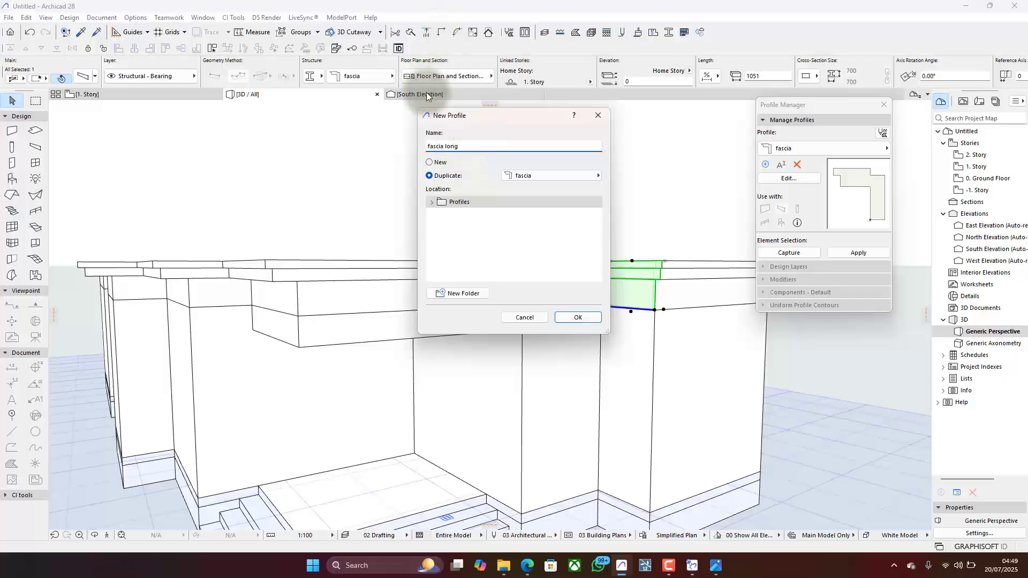
{"action": "left_click", "coordinate": [579, 318]}
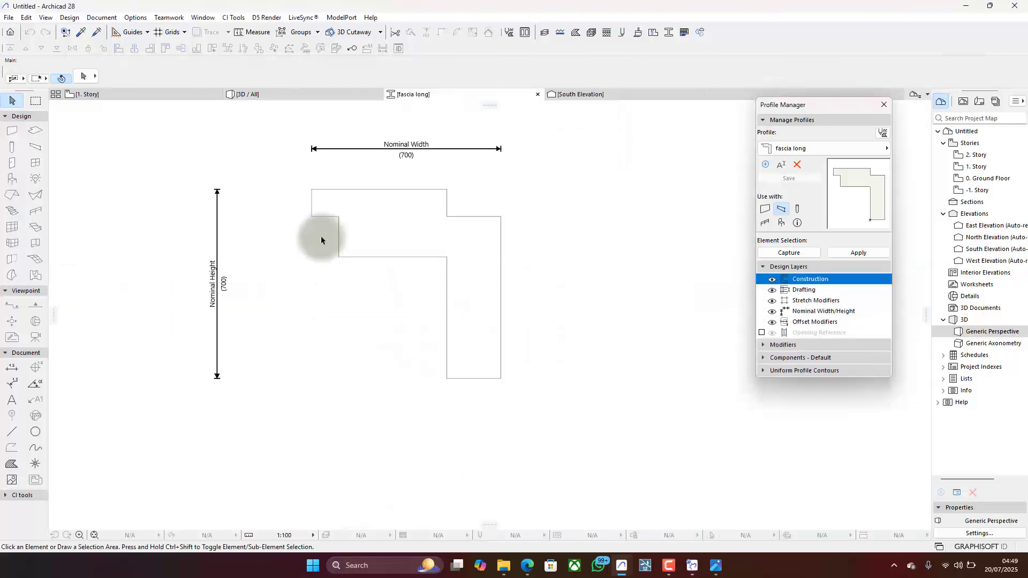
- Offset the bottom edge of the profile's vertical leg downward to give a nominal height of 1450
{"action": "left_click", "coordinate": [413, 282]}
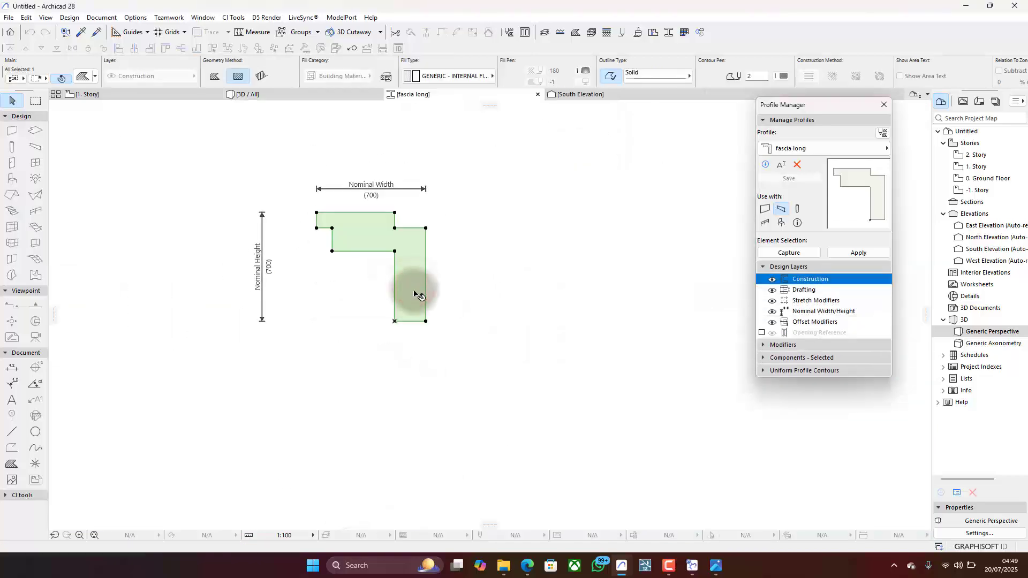
{"action": "left_click", "coordinate": [412, 322]}
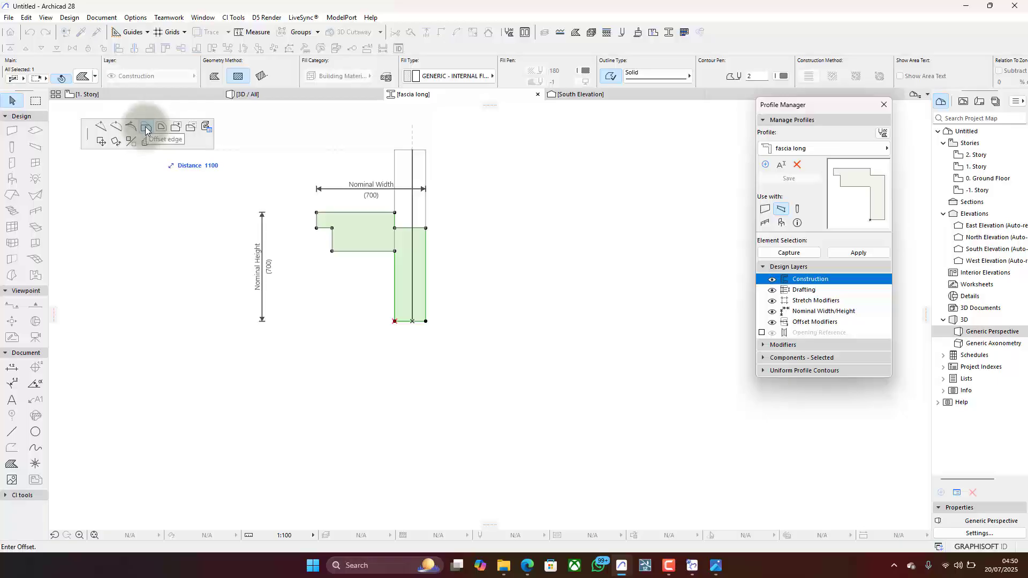
{"action": "left_click", "coordinate": [100, 126]}
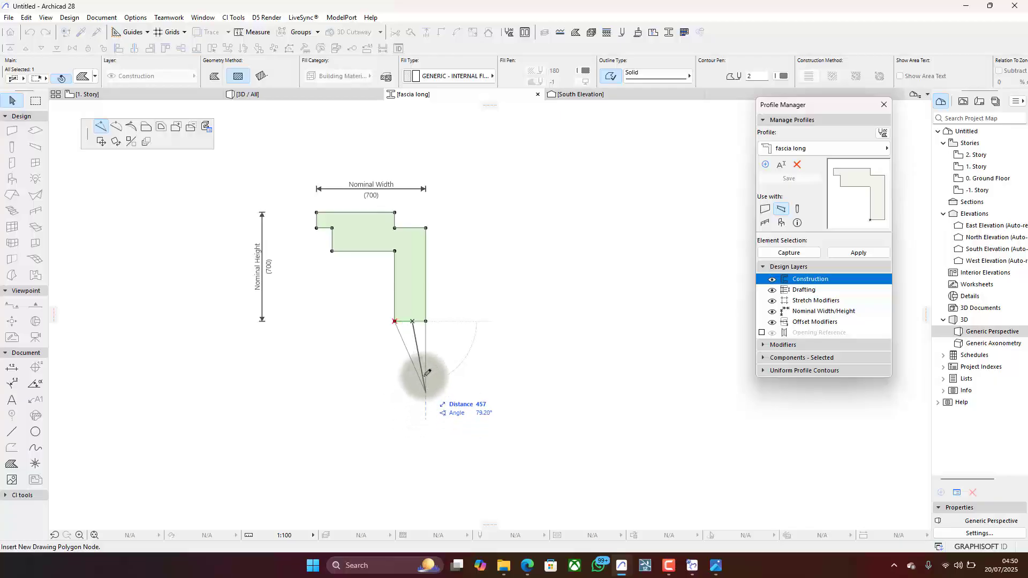
{"action": "left_click", "coordinate": [146, 126]}
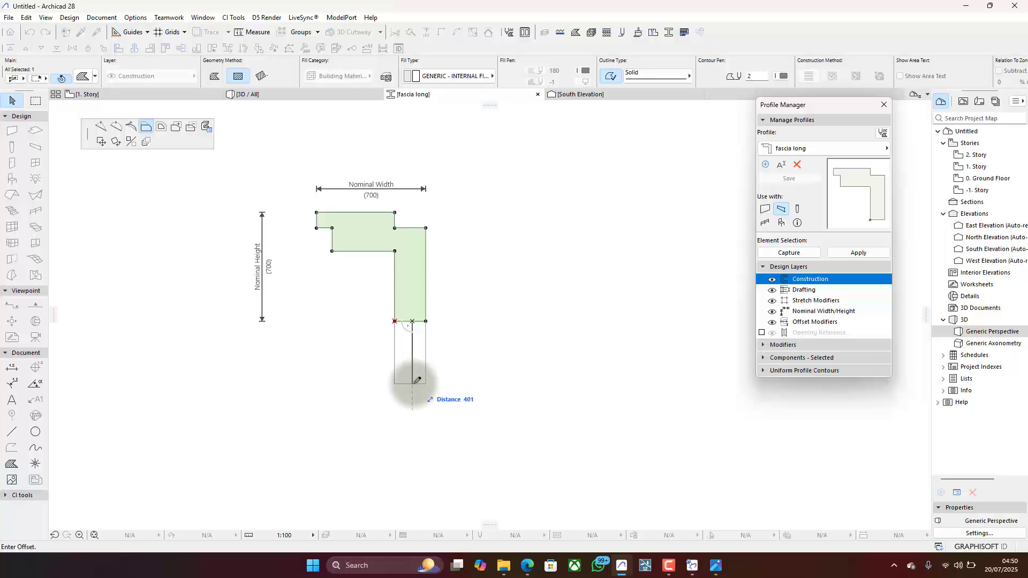
{"action": "key", "text": "Return"}
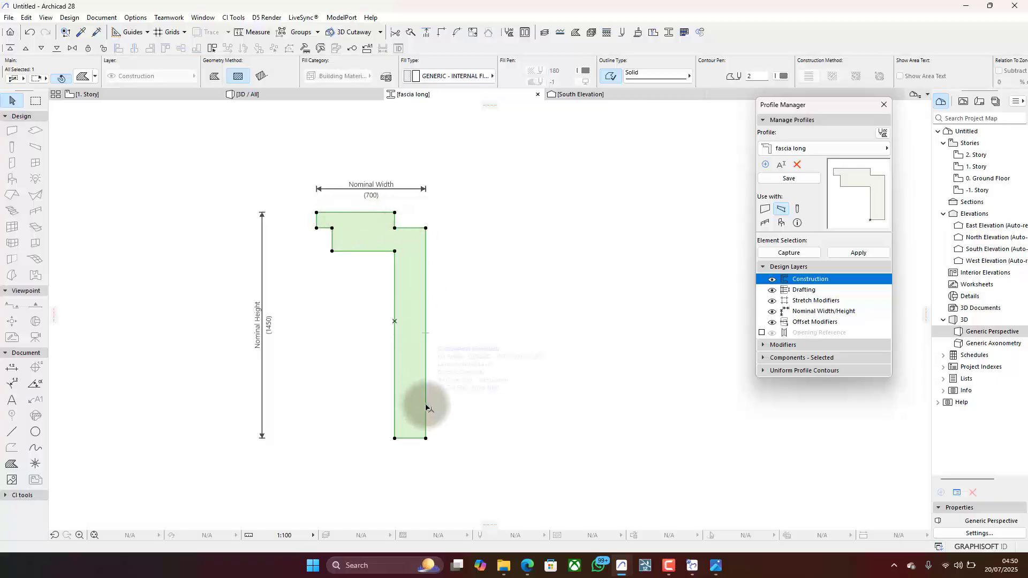
- Move the lengthened profile up so the inner bottom corner of its leg sits on the profile origin
{"action": "key", "text": "ctrl+d"}
{"action": "left_click", "coordinate": [425, 438]}
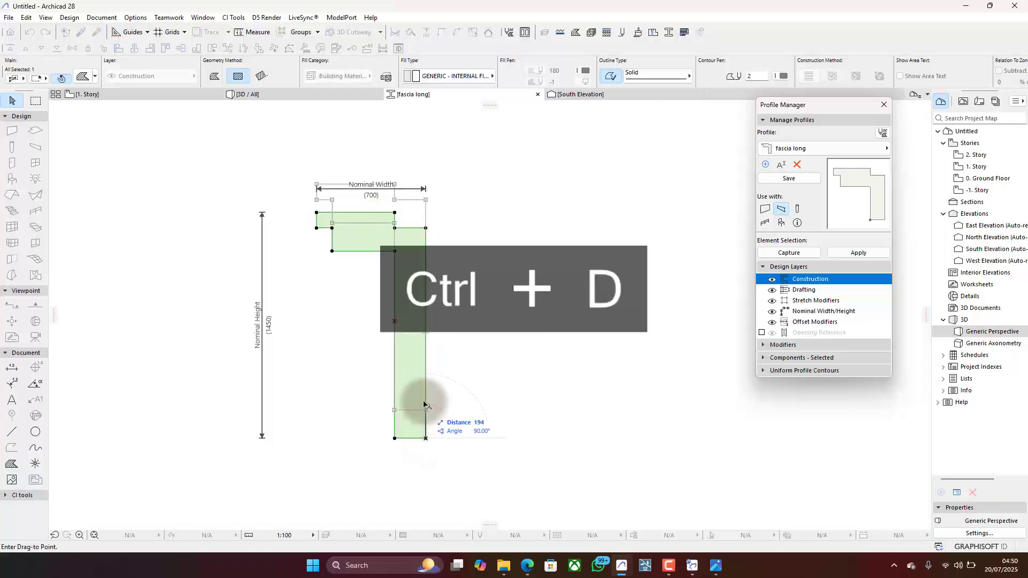
{"action": "left_click", "coordinate": [401, 321]}
{"action": "scroll", "coordinate": [459, 337], "scroll_direction": "down", "scroll_amount": 2}
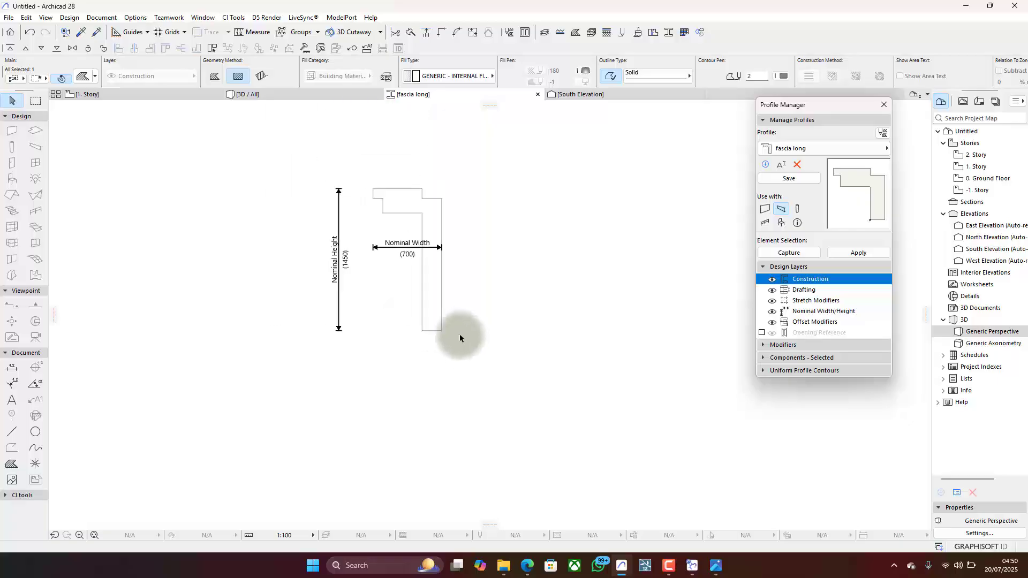
- Move the nominal width dimension above the profile shape and save the fascia long profile
{"action": "left_click", "coordinate": [382, 255]}
{"action": "left_click", "coordinate": [382, 175]}
{"action": "left_click", "coordinate": [552, 272]}
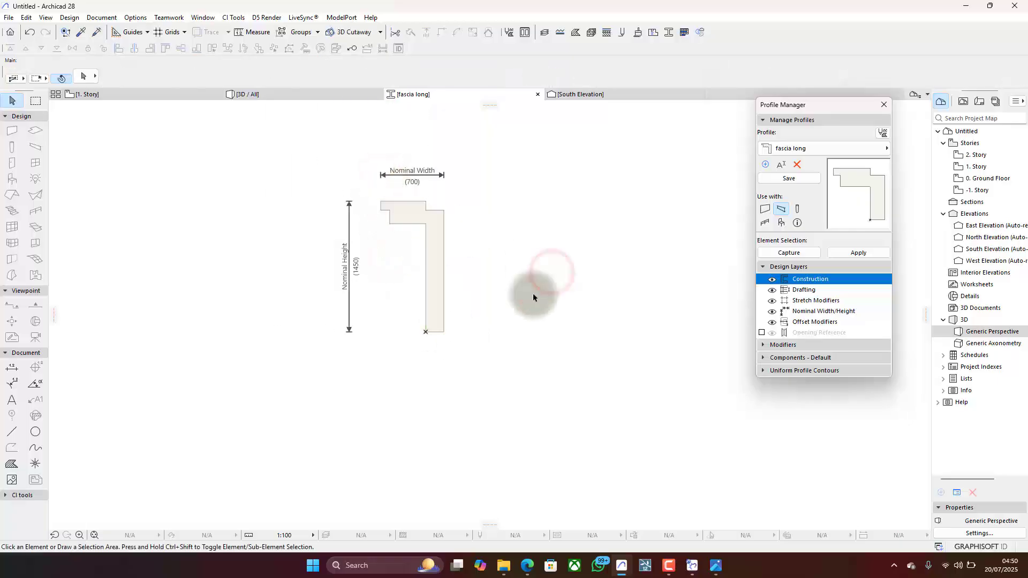
{"action": "scroll", "coordinate": [355, 265], "scroll_direction": "up", "scroll_amount": 2}
{"action": "left_click", "coordinate": [800, 180]}
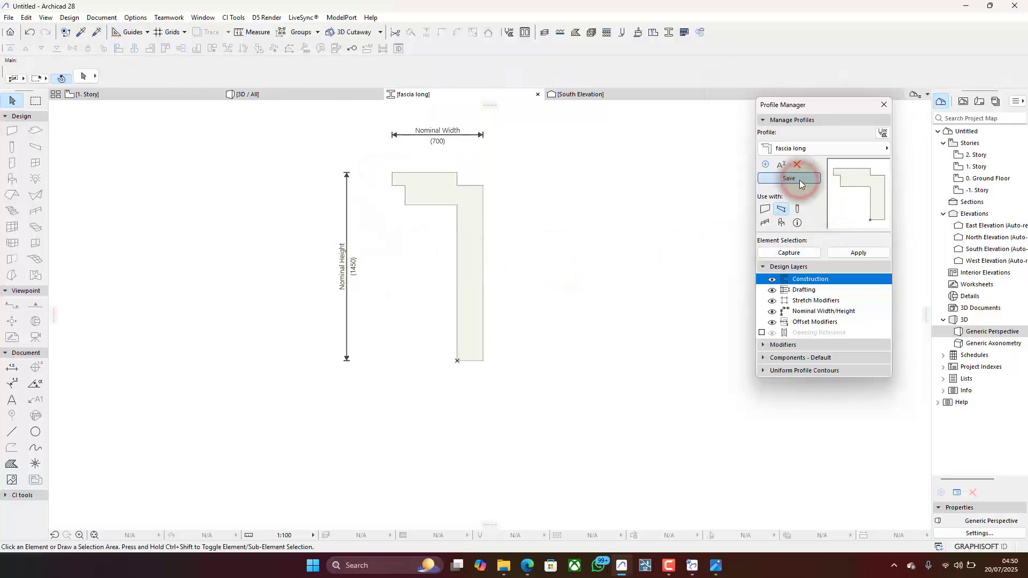
- On the 1. Story plan, assign the fascia long profile to the beams around the south projection, the southern west projection and the northern east projection
{"action": "left_click", "coordinate": [152, 97]}
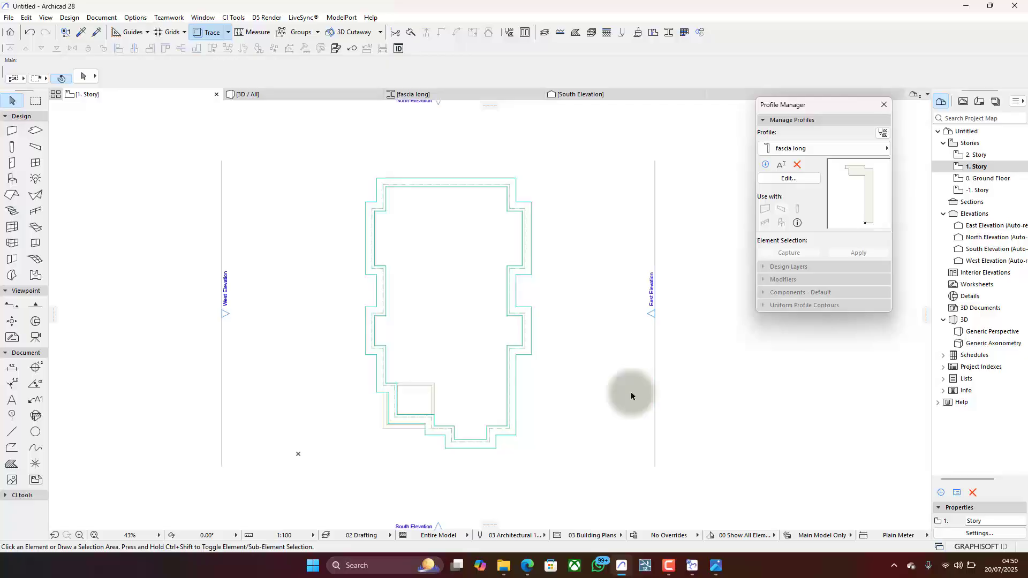
{"action": "left_click", "coordinate": [466, 443]}
{"action": "left_click", "coordinate": [490, 443], "text": "shift"}
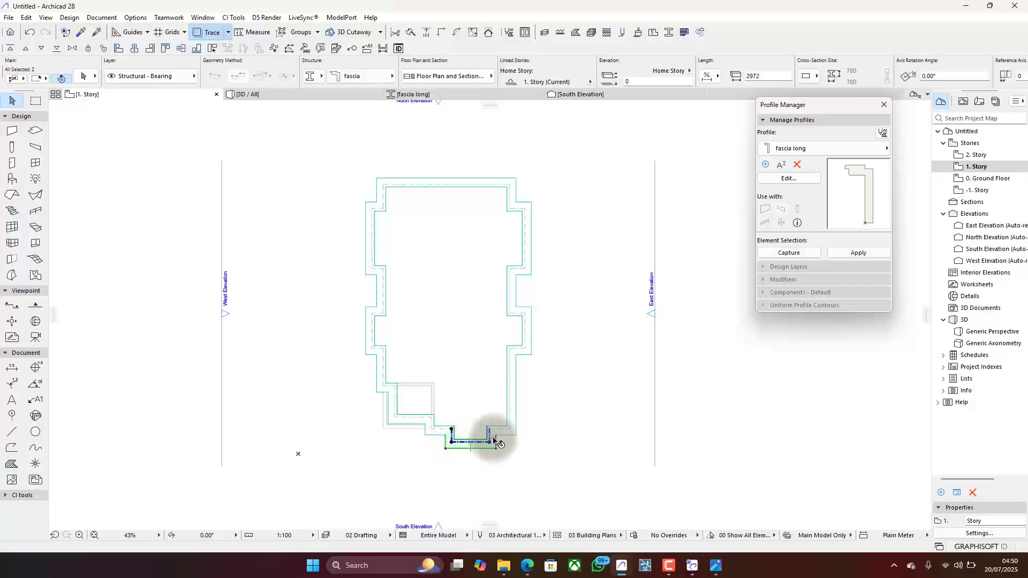
{"action": "left_click", "coordinate": [373, 347], "text": "shift"}
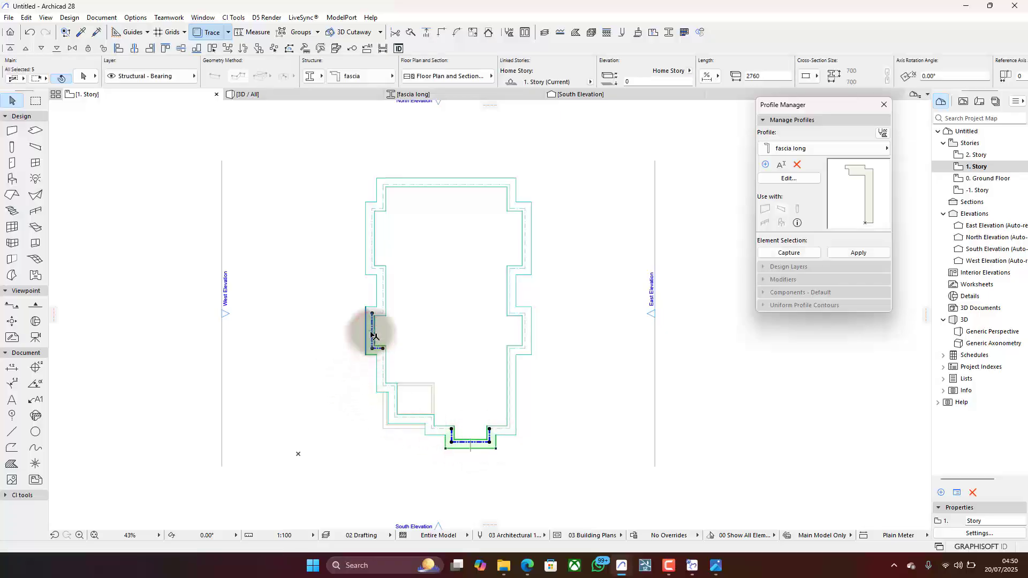
{"action": "left_click", "coordinate": [374, 326], "text": "shift"}
{"action": "left_click", "coordinate": [387, 313], "text": "shift"}
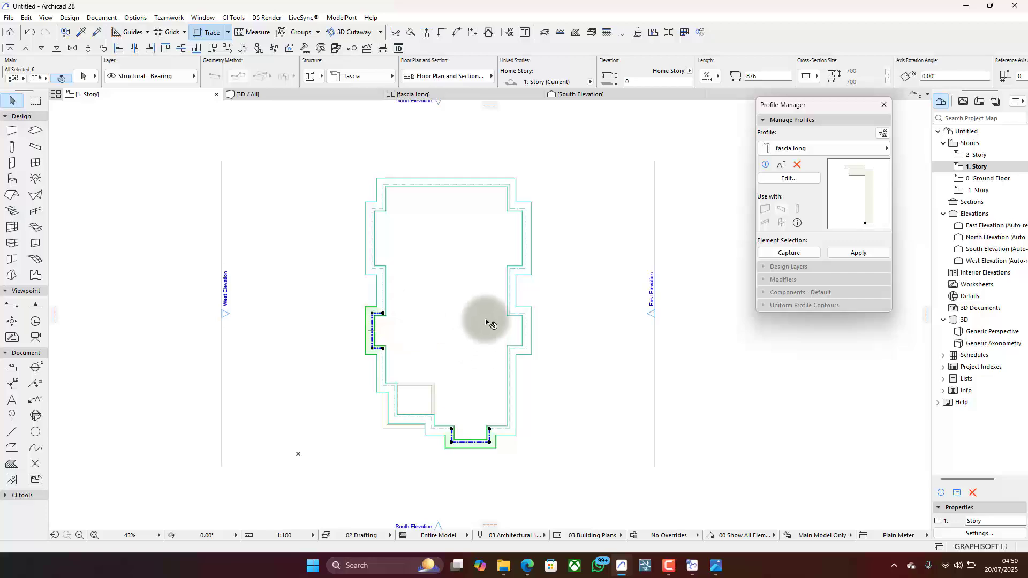
{"action": "left_click", "coordinate": [521, 269], "text": "shift"}
{"action": "left_click", "coordinate": [525, 254], "text": "shift"}
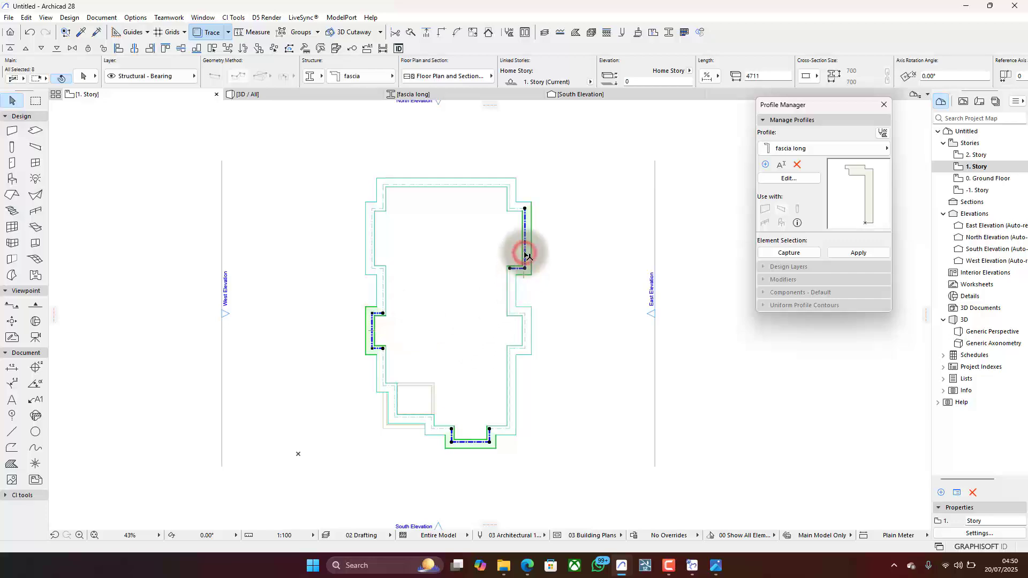
{"action": "left_click", "coordinate": [515, 212], "text": "shift"}
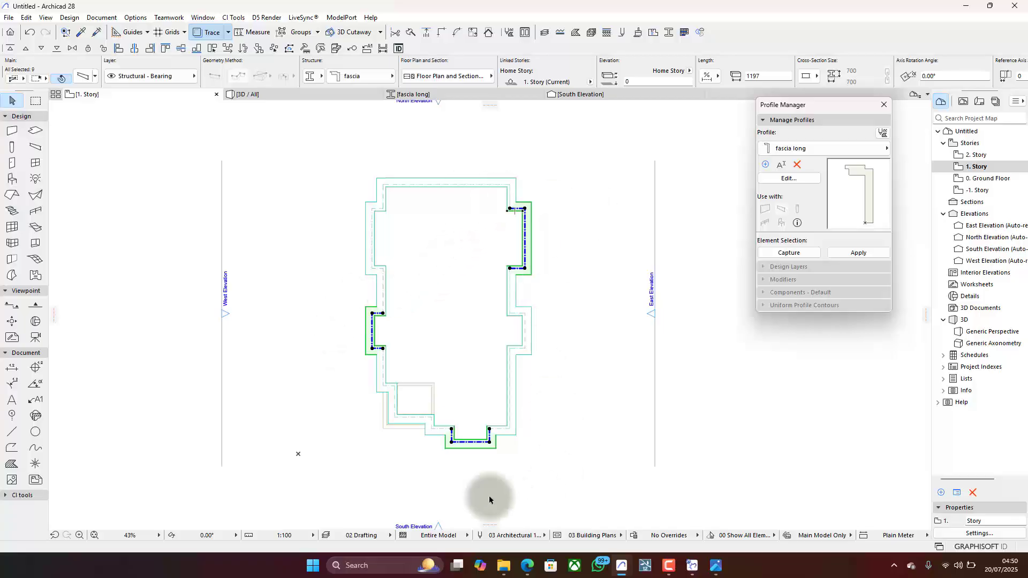
{"action": "left_click", "coordinate": [356, 84]}
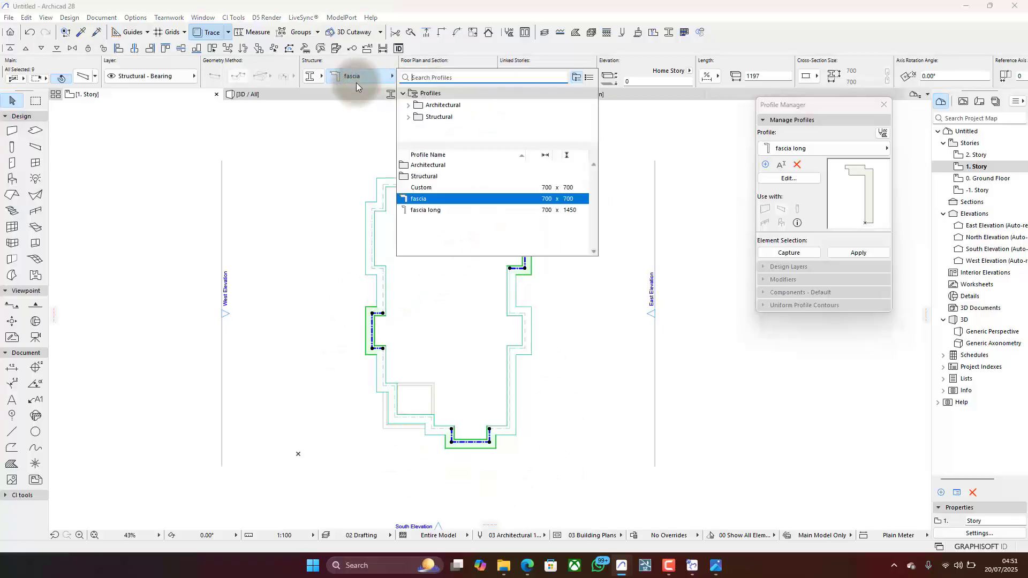
{"action": "left_click", "coordinate": [481, 210]}
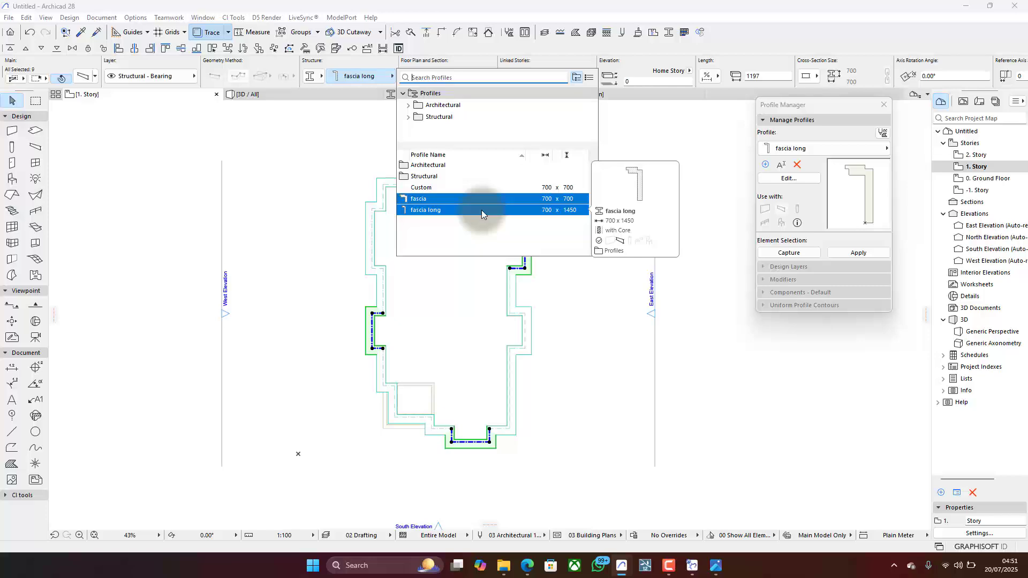
{"action": "left_click", "coordinate": [481, 210]}
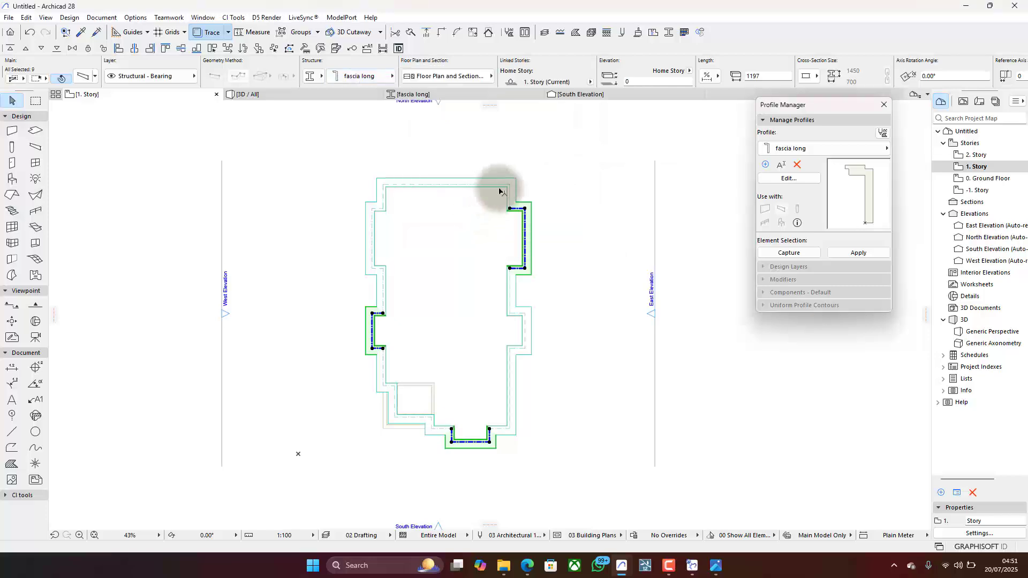
{"action": "left_click", "coordinate": [538, 184]}
- Turn off the trace reference on the 1. Story plan
{"action": "scroll", "coordinate": [464, 435], "scroll_direction": "up", "scroll_amount": 5}
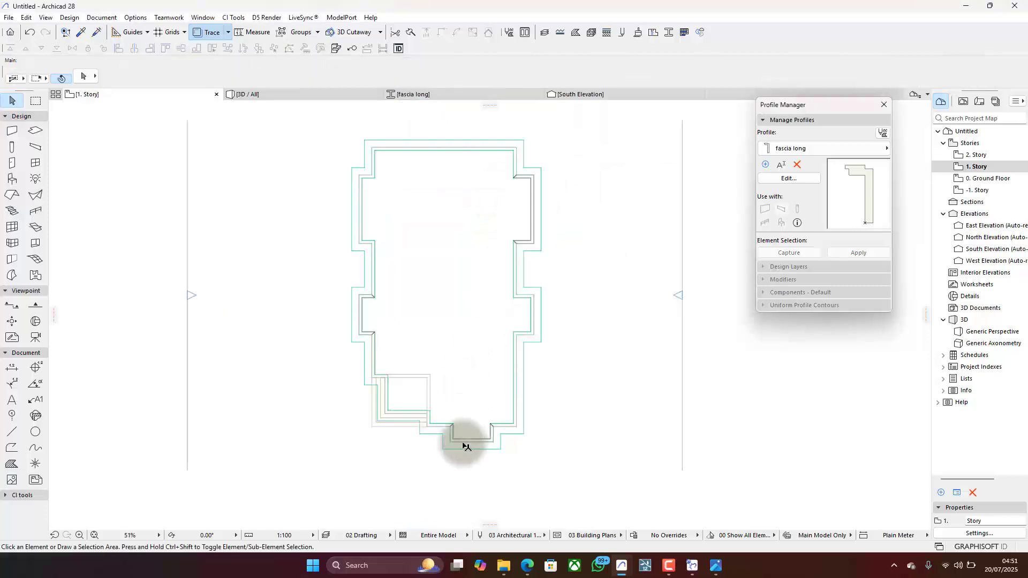
{"action": "left_click", "coordinate": [210, 32]}
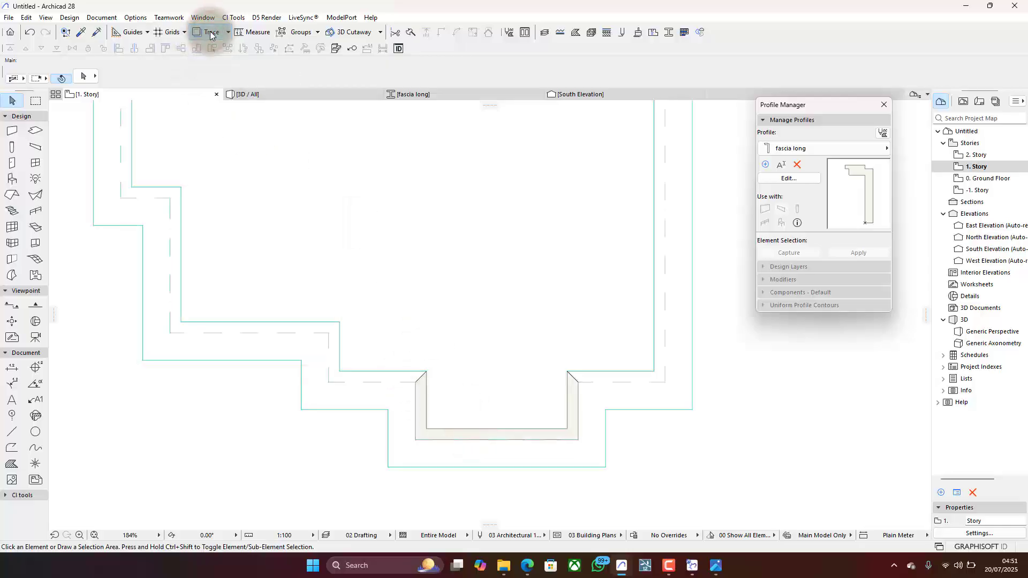
{"action": "left_click", "coordinate": [287, 141]}
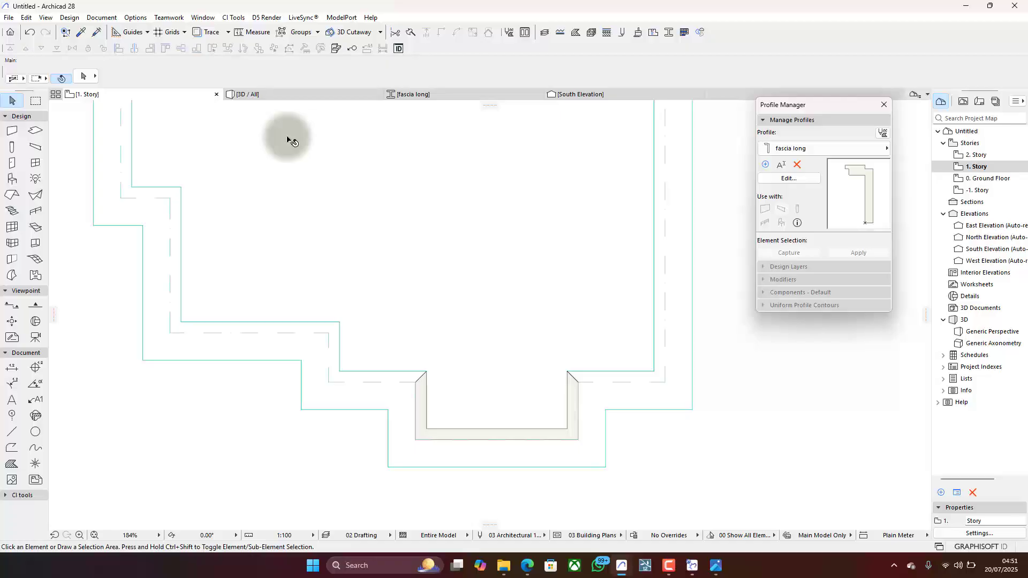
- Examine in 3D how the raised fascia of the front projection meets the lower fascia beside it, from several sides and above
{"action": "left_click", "coordinate": [296, 99]}
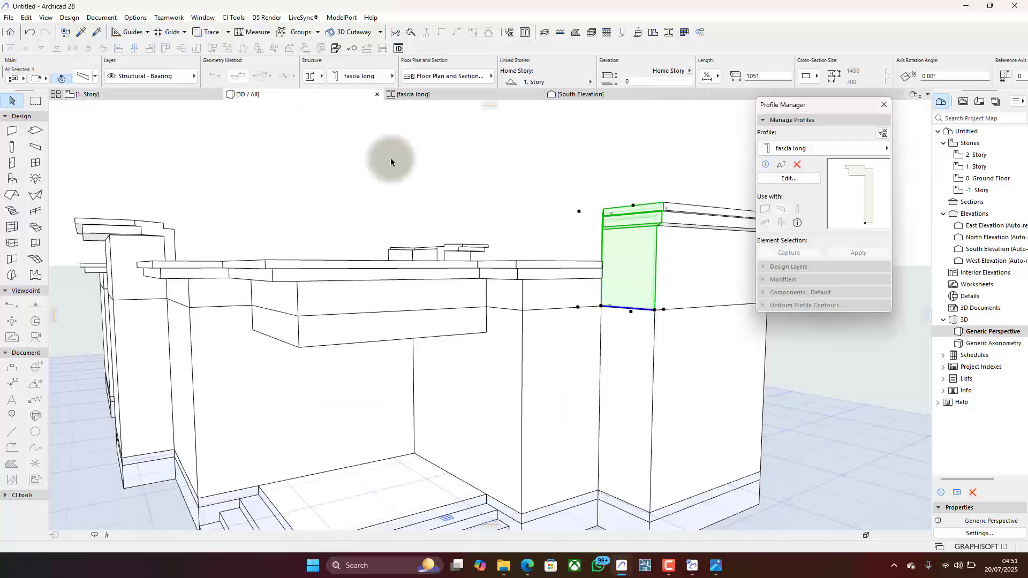
{"action": "middle_click_drag", "start_coordinate": [551, 206], "coordinate": [531, 236], "text": "shift"}
{"action": "left_click", "coordinate": [541, 198]}
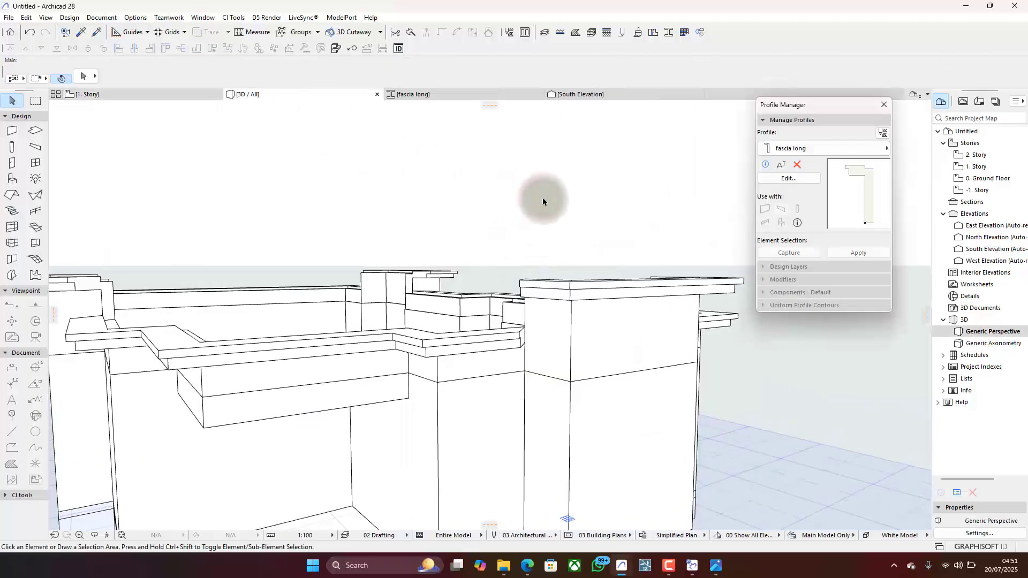
{"action": "middle_click_drag", "start_coordinate": [541, 197], "coordinate": [300, 234], "text": "shift"}
{"action": "scroll", "coordinate": [586, 280], "scroll_direction": "down", "scroll_amount": 5}
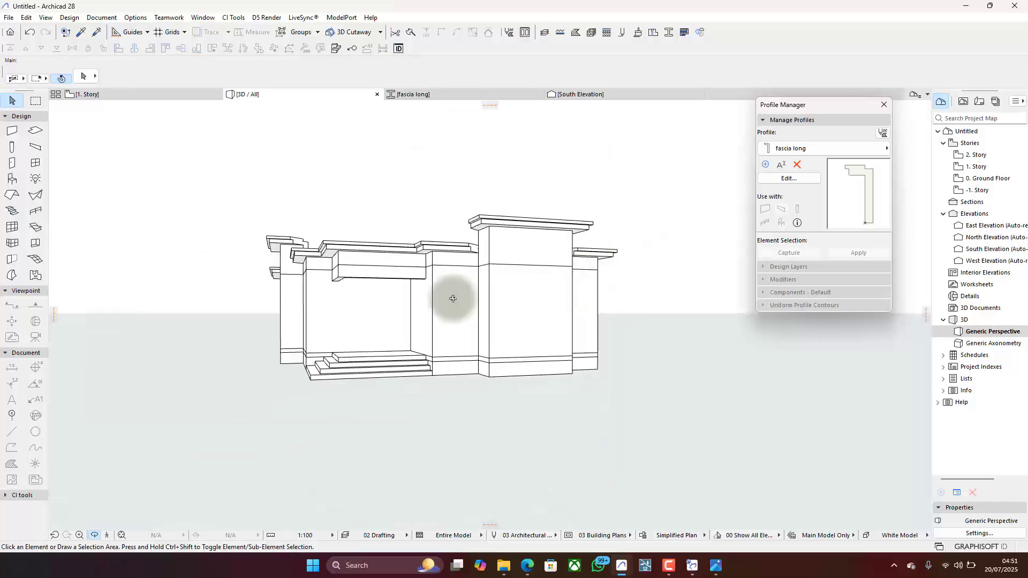
{"action": "middle_click_drag", "start_coordinate": [452, 298], "coordinate": [278, 173], "text": "shift"}
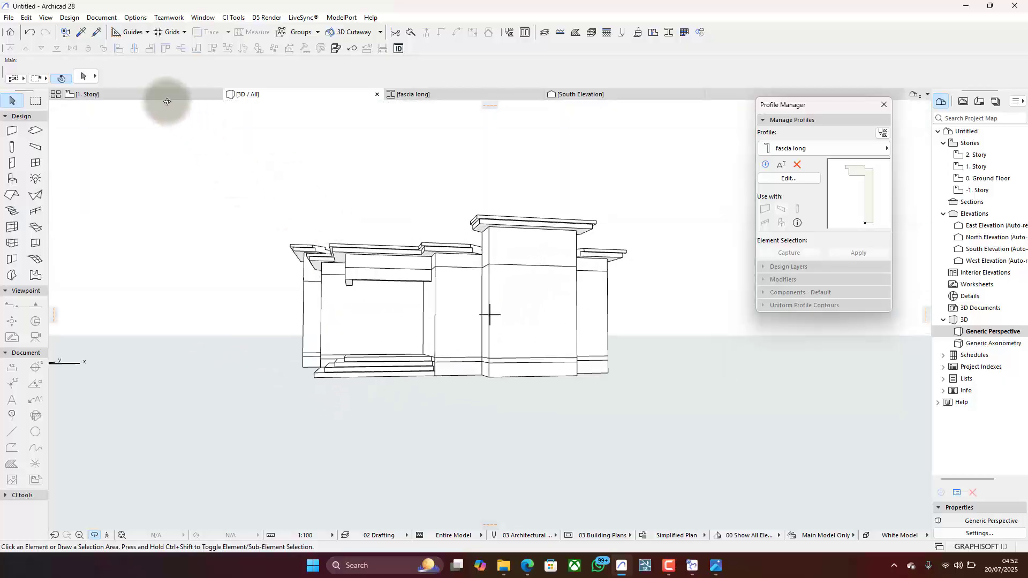
{"action": "scroll", "coordinate": [440, 240], "scroll_direction": "up", "scroll_amount": 3}
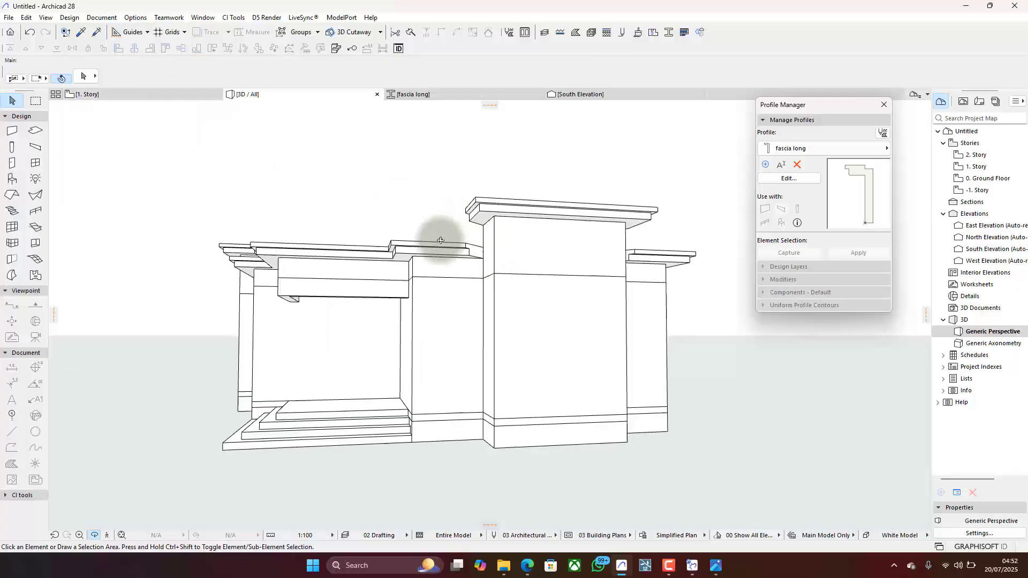
{"action": "middle_click_drag", "start_coordinate": [440, 240], "coordinate": [459, 351], "text": "shift"}
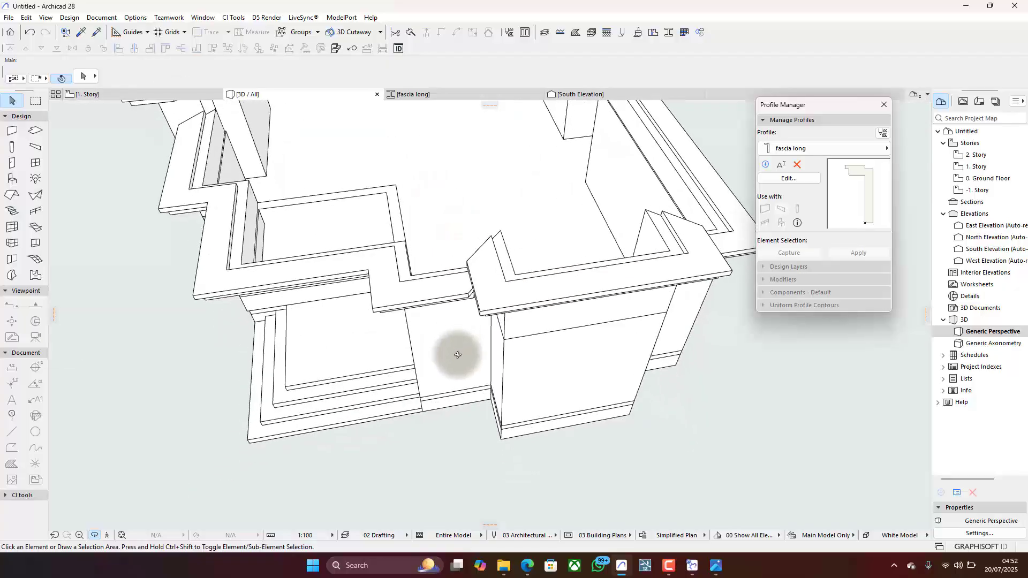
- On the 1. Story plan, extend both side fascia beams of the south projection inward to the line of the neighbouring stepped fascia corner; check them in 3D
{"action": "left_click", "coordinate": [145, 96]}
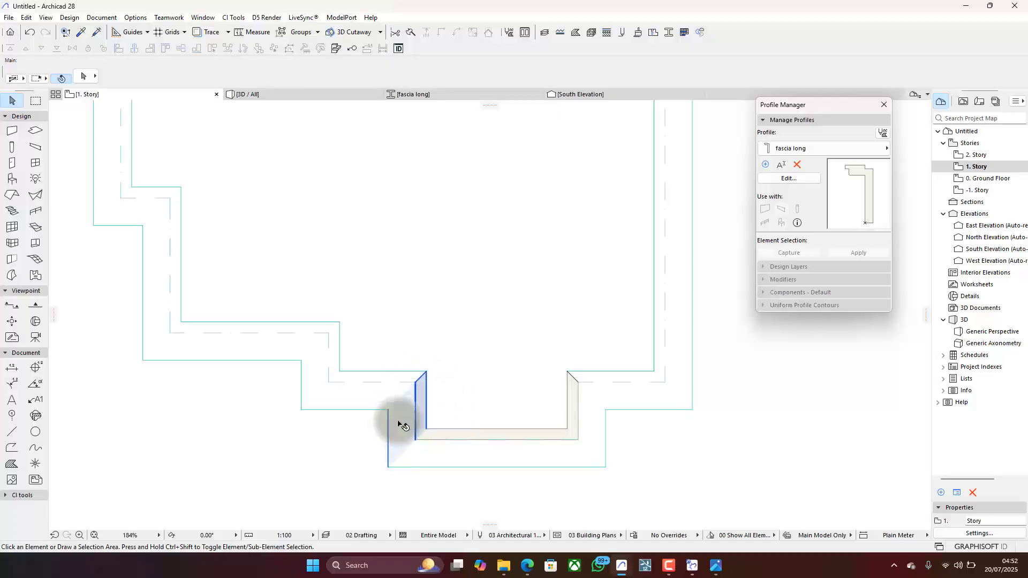
{"action": "left_click", "coordinate": [398, 423]}
{"action": "left_click", "coordinate": [593, 432], "text": "shift"}
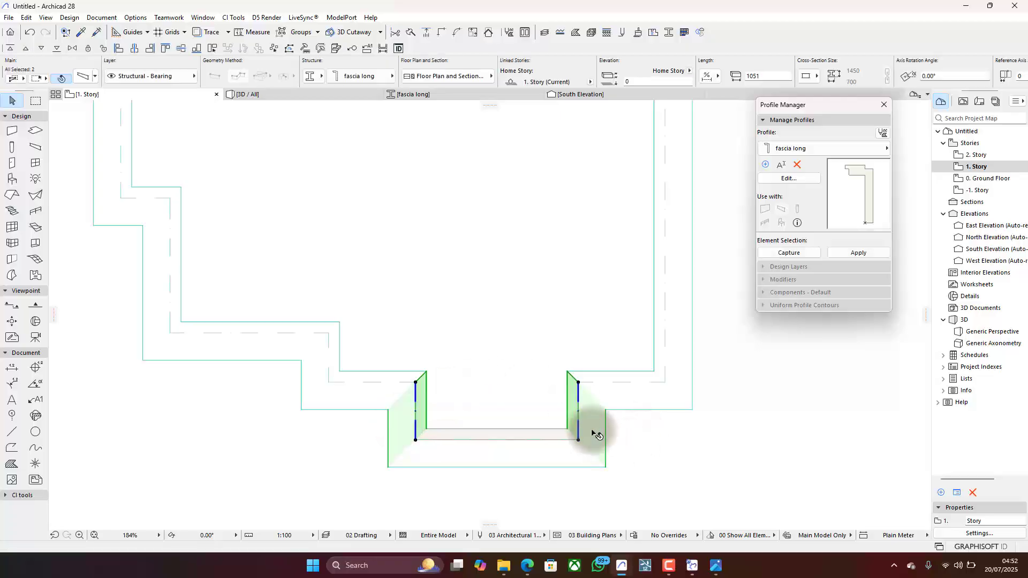
{"action": "left_click", "coordinate": [427, 33]}
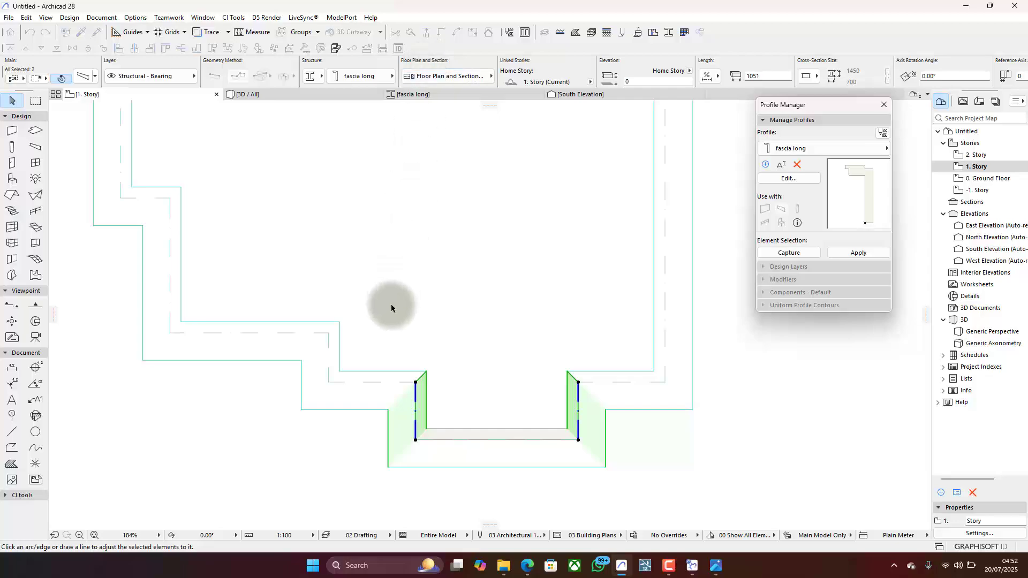
{"action": "left_click", "coordinate": [302, 360]}
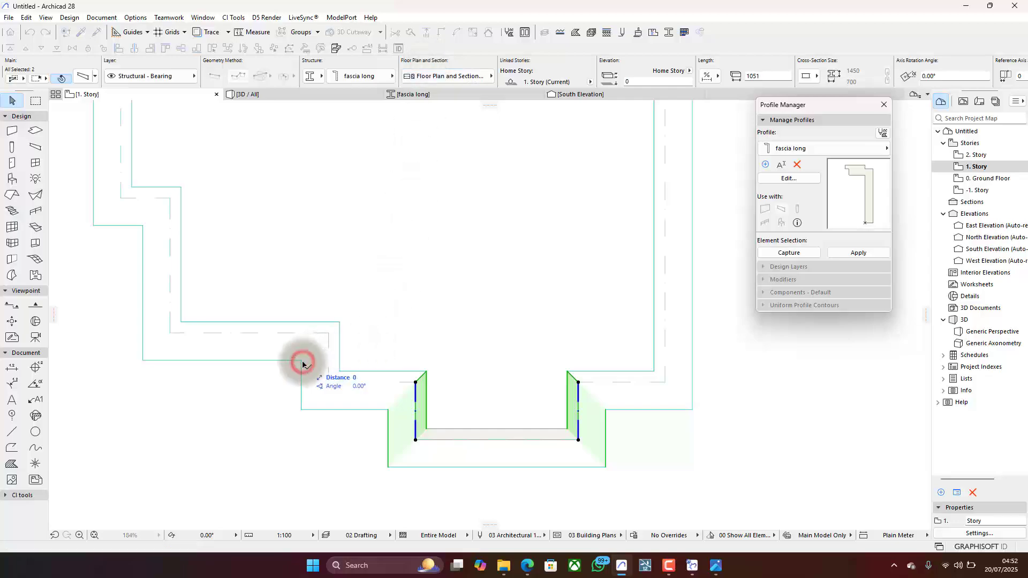
{"action": "left_click", "coordinate": [462, 360]}
{"action": "left_click", "coordinate": [460, 333]}
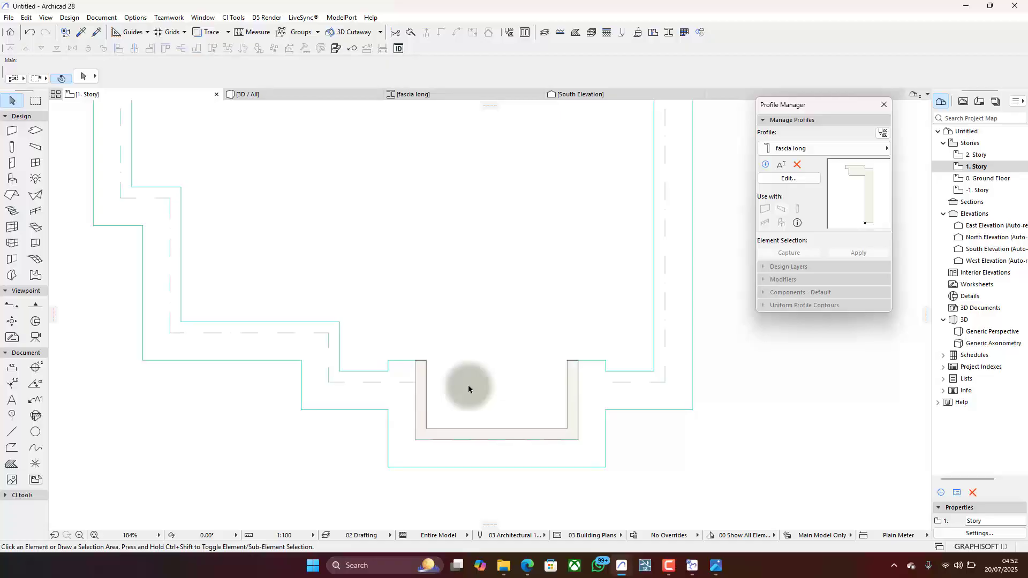
{"action": "left_click", "coordinate": [316, 96]}
{"action": "middle_click_drag", "start_coordinate": [481, 338], "coordinate": [477, 197], "text": "shift"}
{"action": "scroll", "coordinate": [479, 385], "scroll_direction": "up", "scroll_amount": 6}
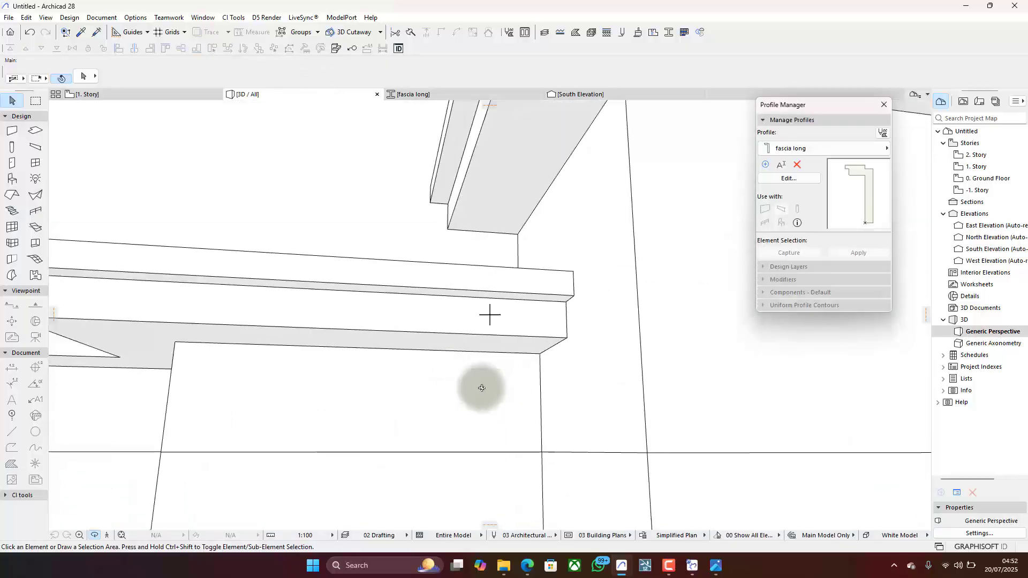
{"action": "scroll", "coordinate": [482, 388], "scroll_direction": "down", "scroll_amount": 5}
{"action": "middle_click_drag", "start_coordinate": [628, 371], "coordinate": [589, 297], "text": "shift"}
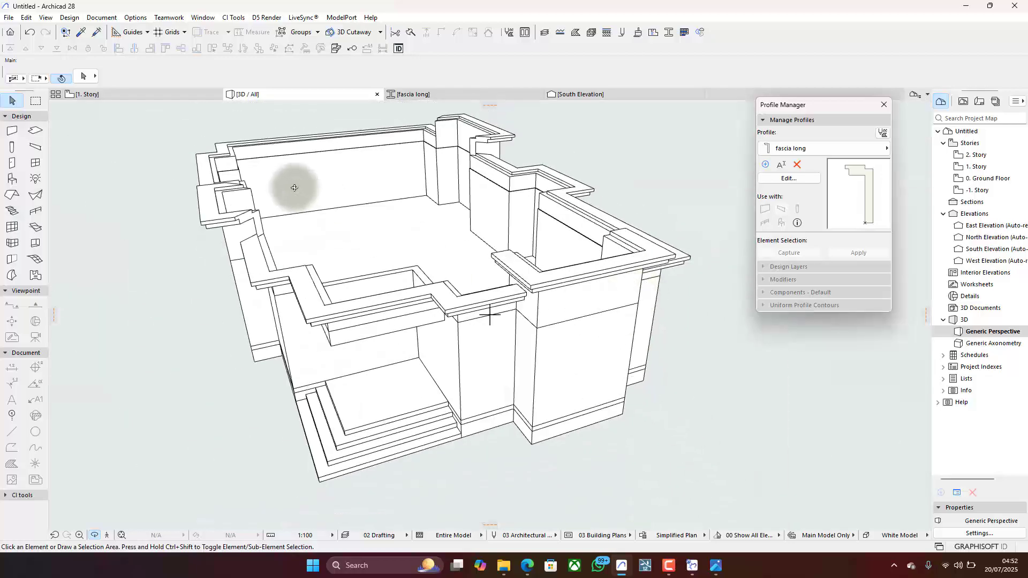
- On the 1. Story plan, extend the two short fascia beams of the southern west projection inward to a vertical line just past the adjoining fascia
{"action": "left_click", "coordinate": [172, 94]}
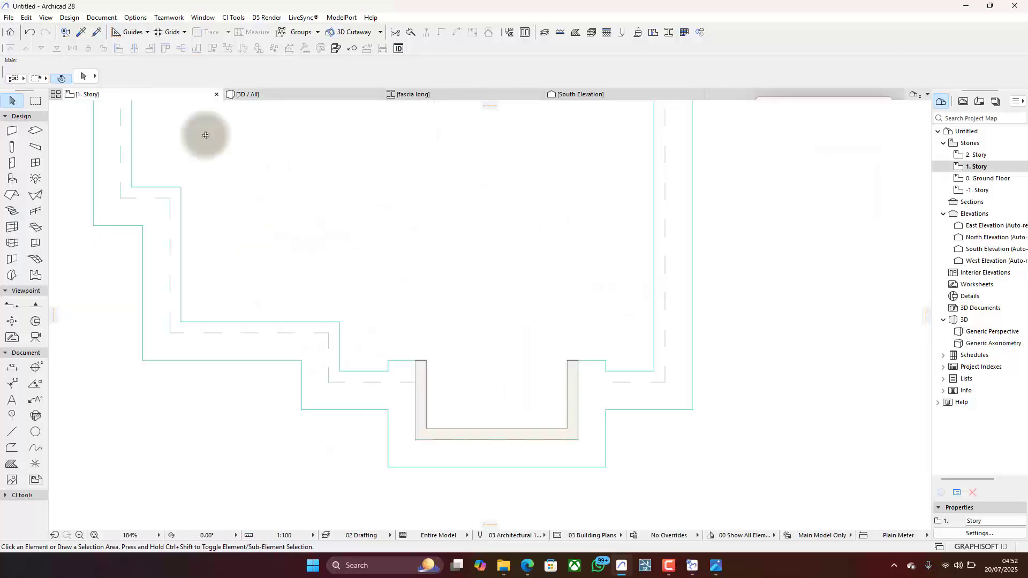
{"action": "scroll", "coordinate": [459, 349], "scroll_direction": "down", "scroll_amount": 5}
{"action": "scroll", "coordinate": [412, 356], "scroll_direction": "up", "scroll_amount": 6}
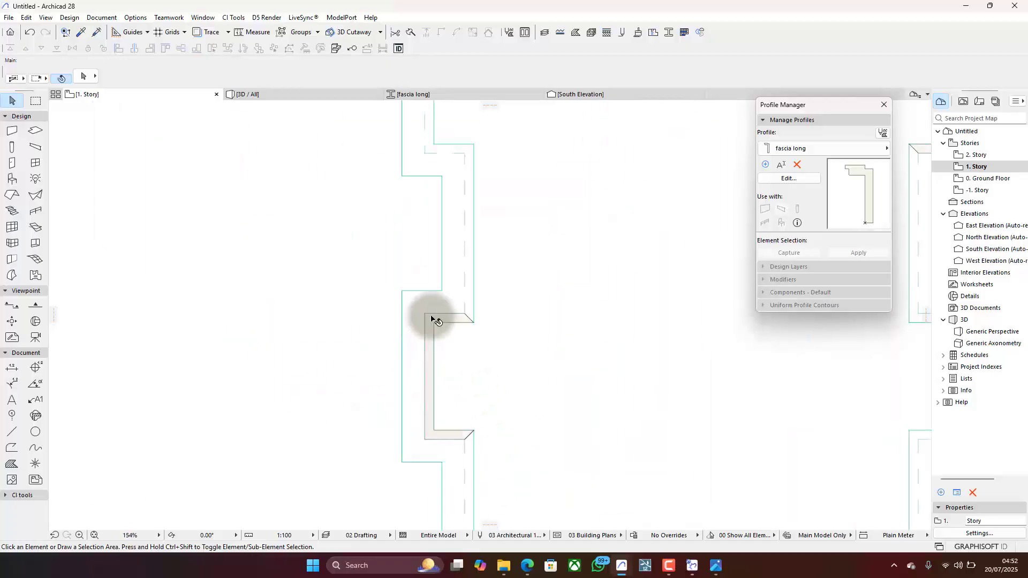
{"action": "left_click", "coordinate": [432, 319]}
{"action": "left_click", "coordinate": [442, 436], "text": "shift"}
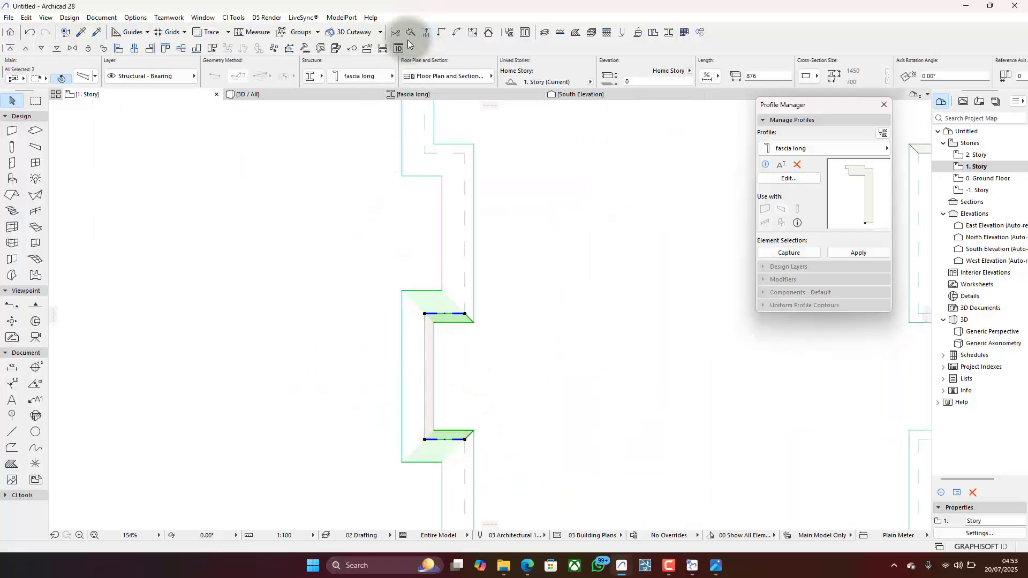
{"action": "left_click", "coordinate": [420, 34]}
{"action": "left_click", "coordinate": [496, 303]}
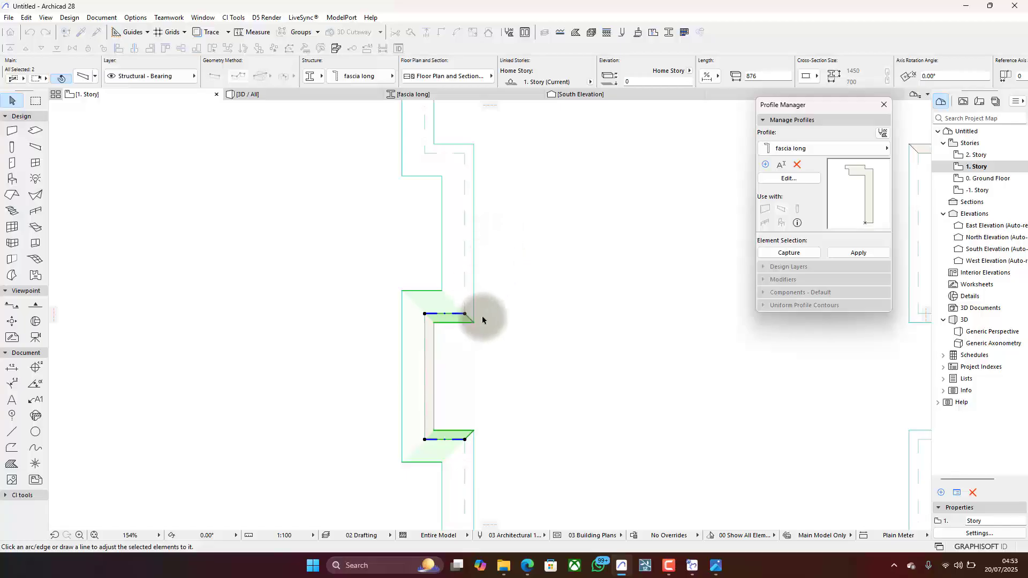
{"action": "left_click", "coordinate": [492, 348]}
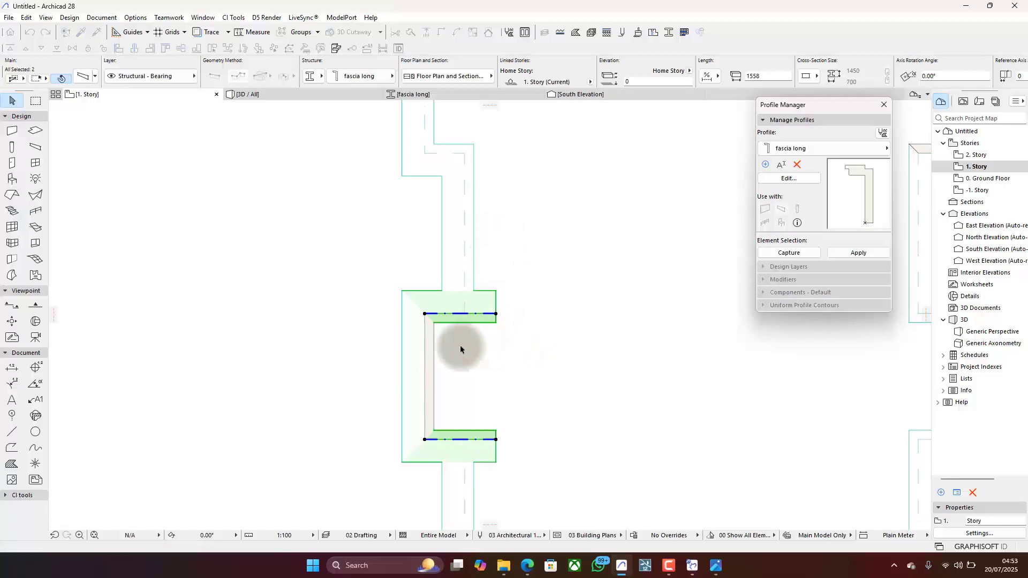
{"action": "left_click", "coordinate": [386, 363]}
- Extend the two short fascia beams of the northern east projection inward past the adjoining fascia, and check the junctions in 3D
{"action": "scroll", "coordinate": [343, 329], "scroll_direction": "down", "scroll_amount": 5}
{"action": "scroll", "coordinate": [498, 225], "scroll_direction": "up", "scroll_amount": 5}
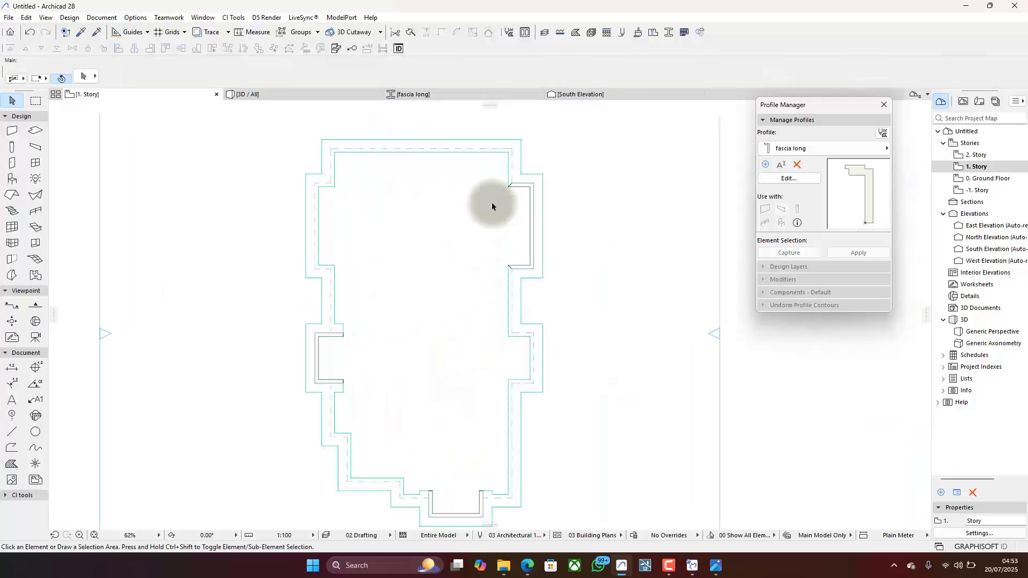
{"action": "left_click", "coordinate": [512, 185]}
{"action": "left_click", "coordinate": [511, 370], "text": "shift"}
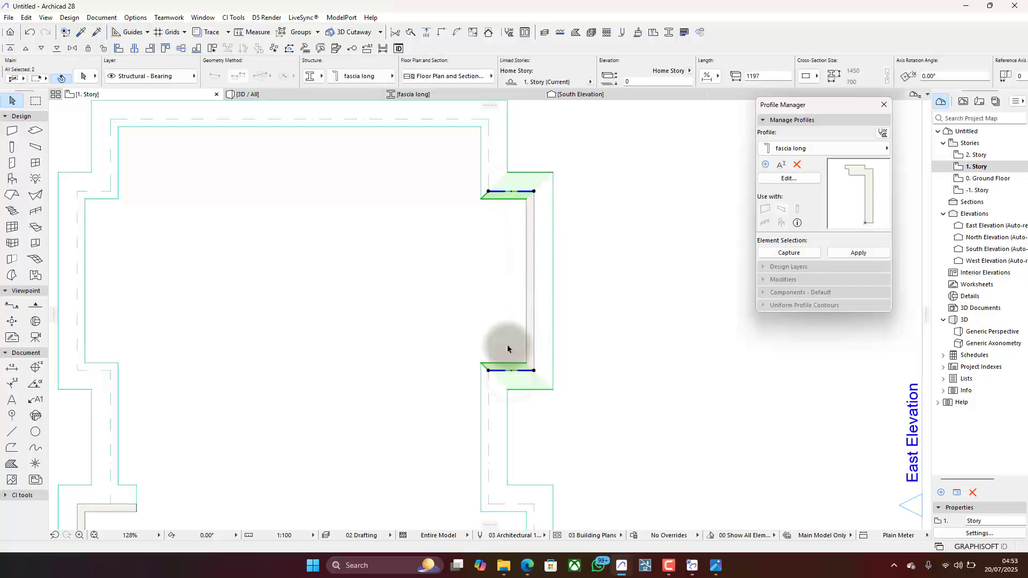
{"action": "left_click", "coordinate": [426, 32]}
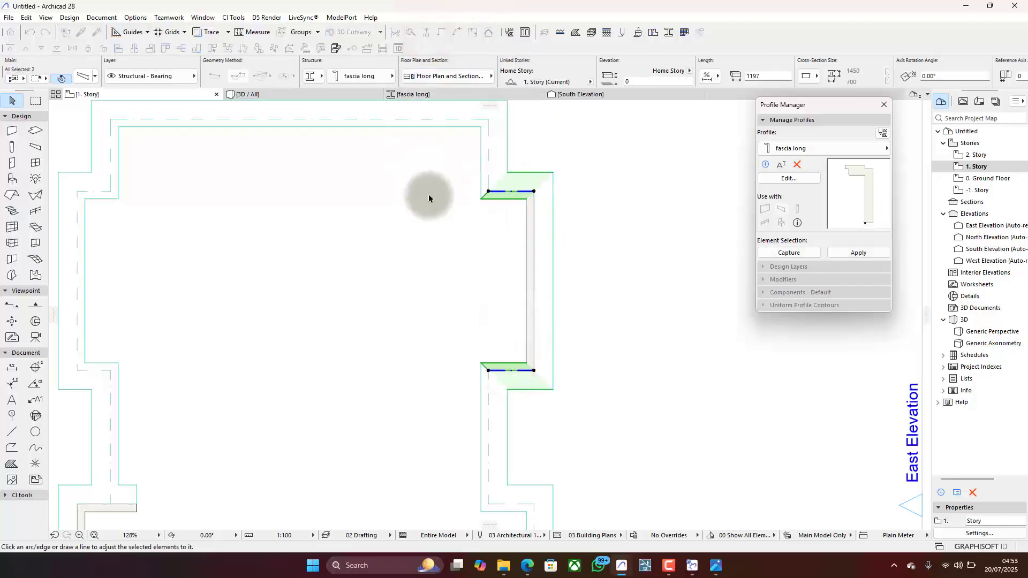
{"action": "left_click", "coordinate": [459, 195]}
{"action": "left_click", "coordinate": [460, 233]}
{"action": "scroll", "coordinate": [541, 250], "scroll_direction": "down", "scroll_amount": 6}
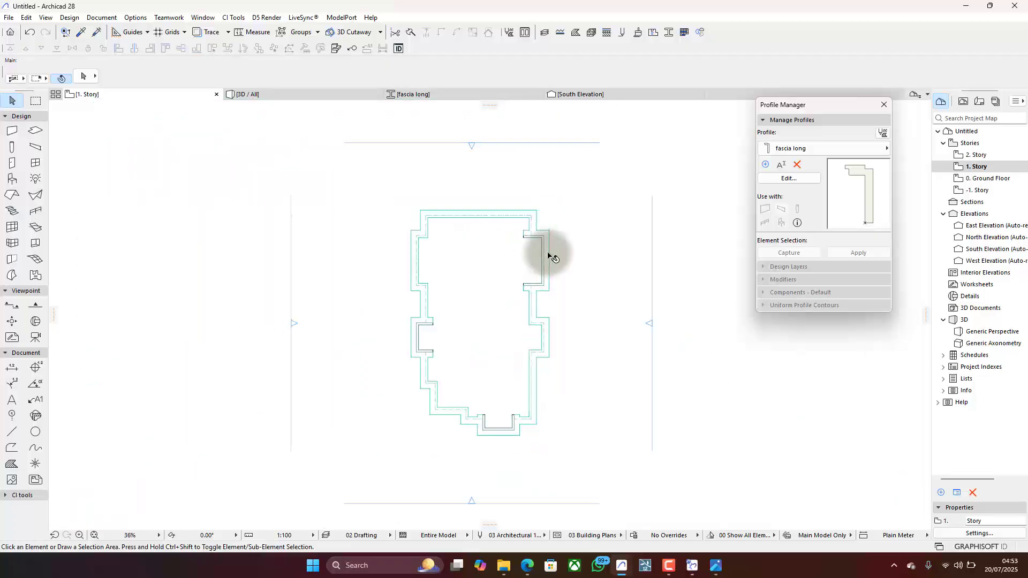
{"action": "left_click", "coordinate": [305, 98]}
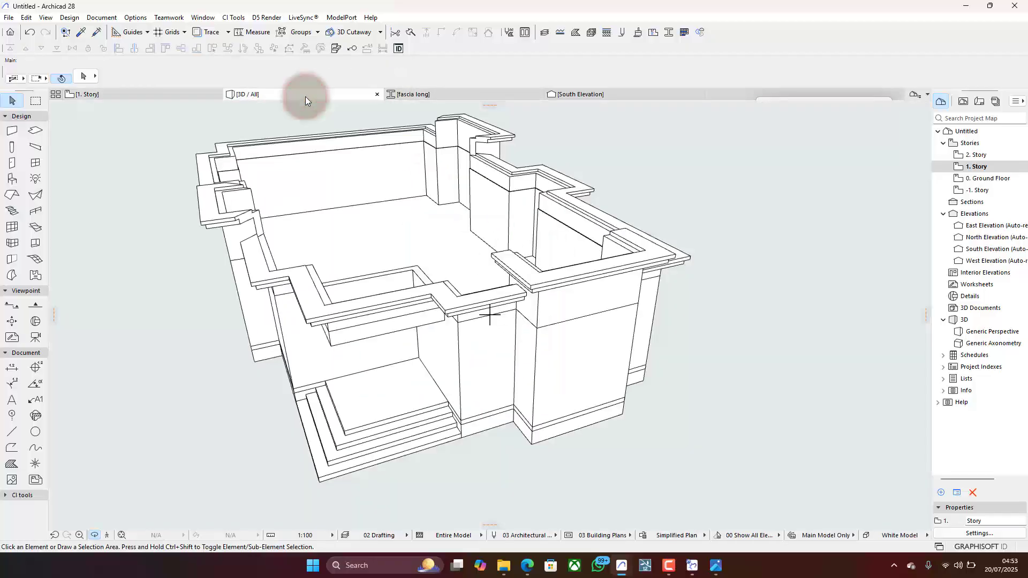
{"action": "scroll", "coordinate": [471, 298], "scroll_direction": "down", "scroll_amount": 5}
{"action": "middle_click_drag", "start_coordinate": [433, 284], "coordinate": [440, 326], "text": "shift"}
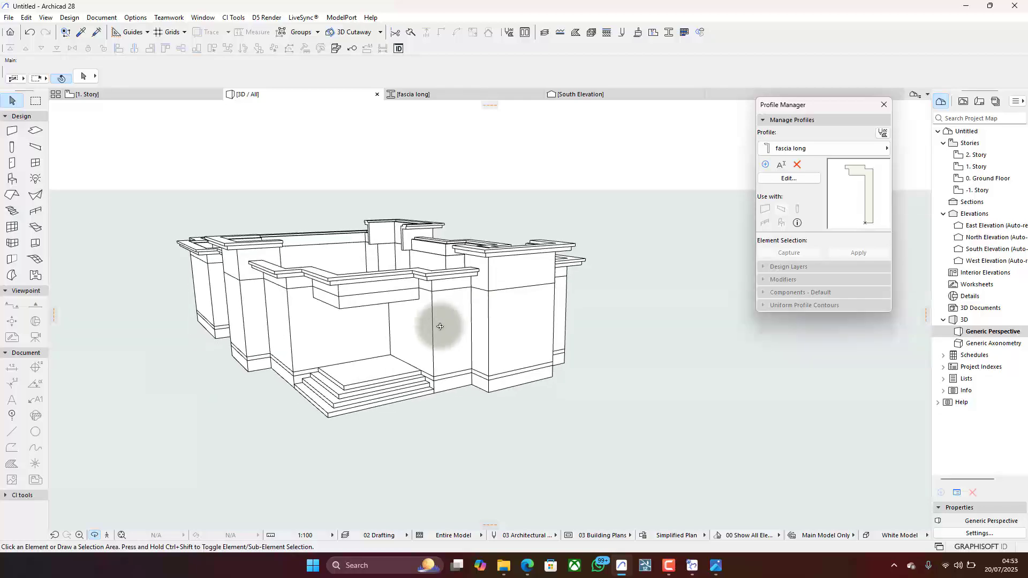
- On the 1. Story plan, start a multi-plane roof with the Timber - Roof structure and an eaves overhang offset of 0
{"action": "left_click", "coordinate": [156, 94]}
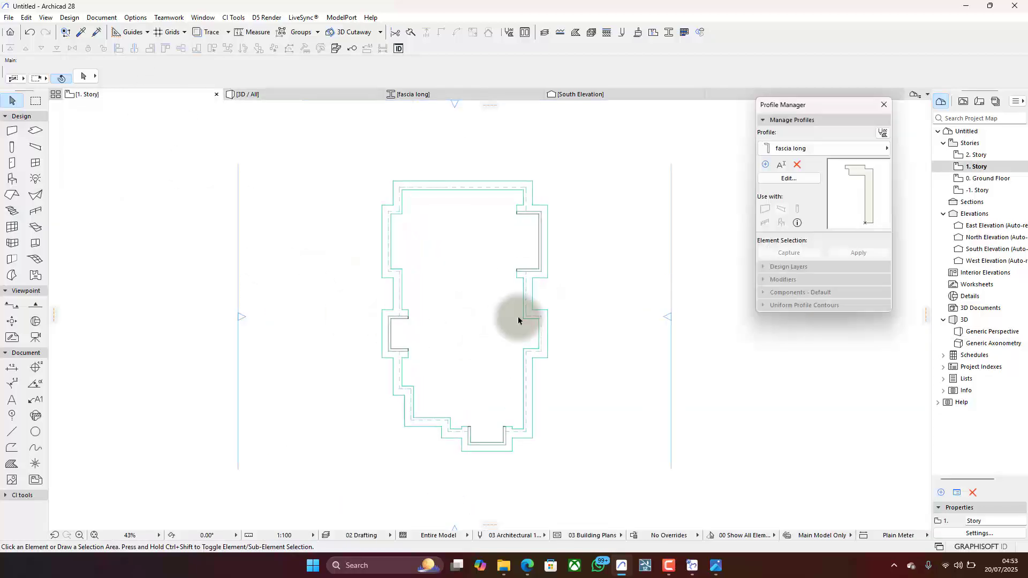
{"action": "scroll", "coordinate": [518, 319], "scroll_direction": "up", "scroll_amount": 1}
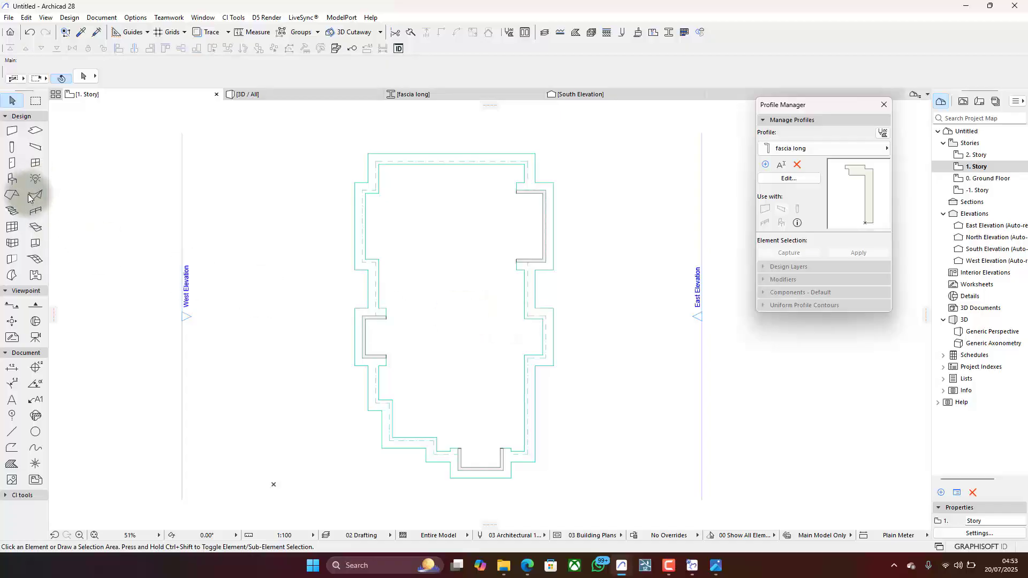
{"action": "left_click", "coordinate": [10, 197]}
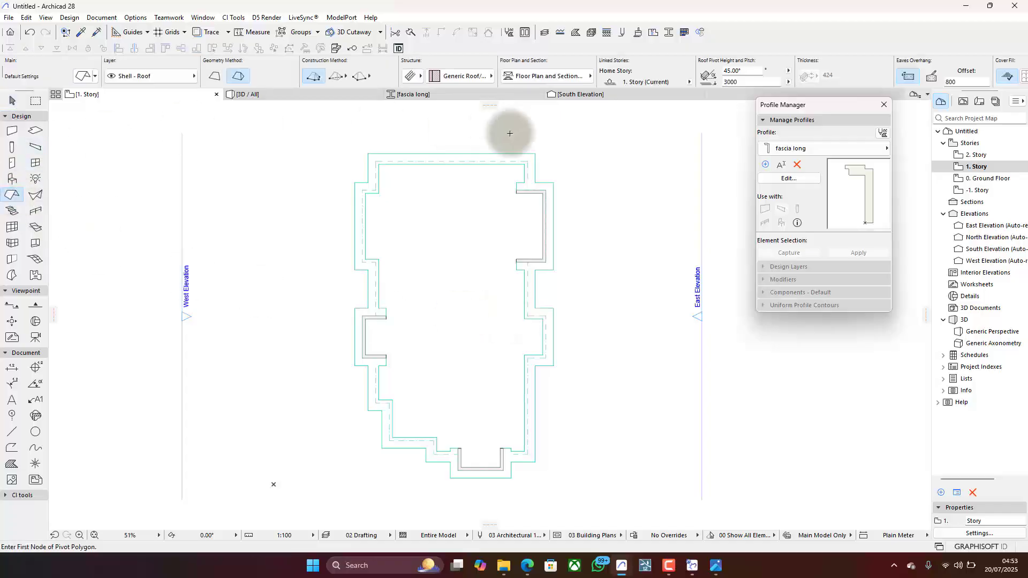
{"action": "left_click", "coordinate": [419, 76]}
{"action": "left_click", "coordinate": [431, 75]}
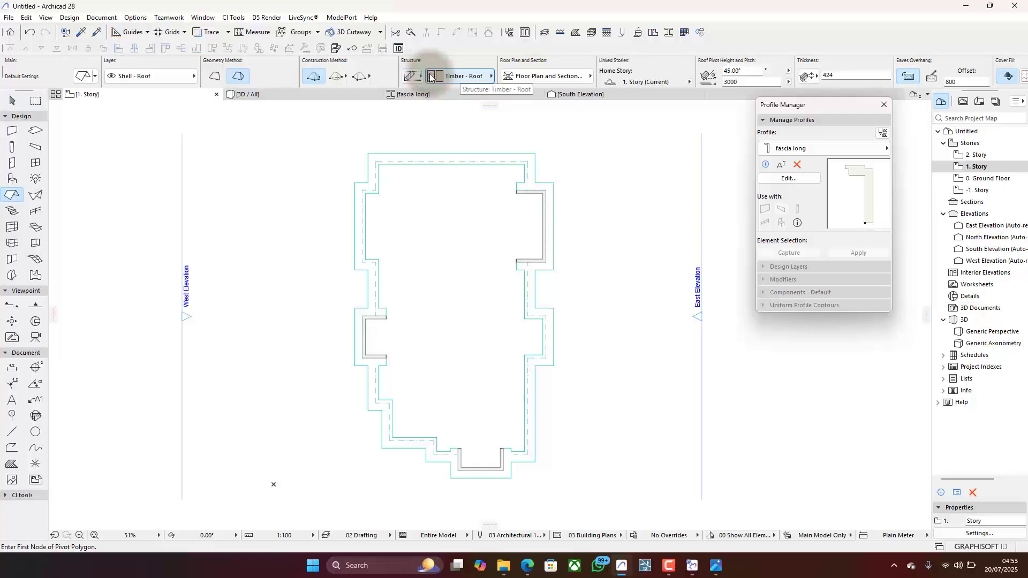
{"action": "left_click", "coordinate": [958, 81]}
{"action": "type", "text": "0"}
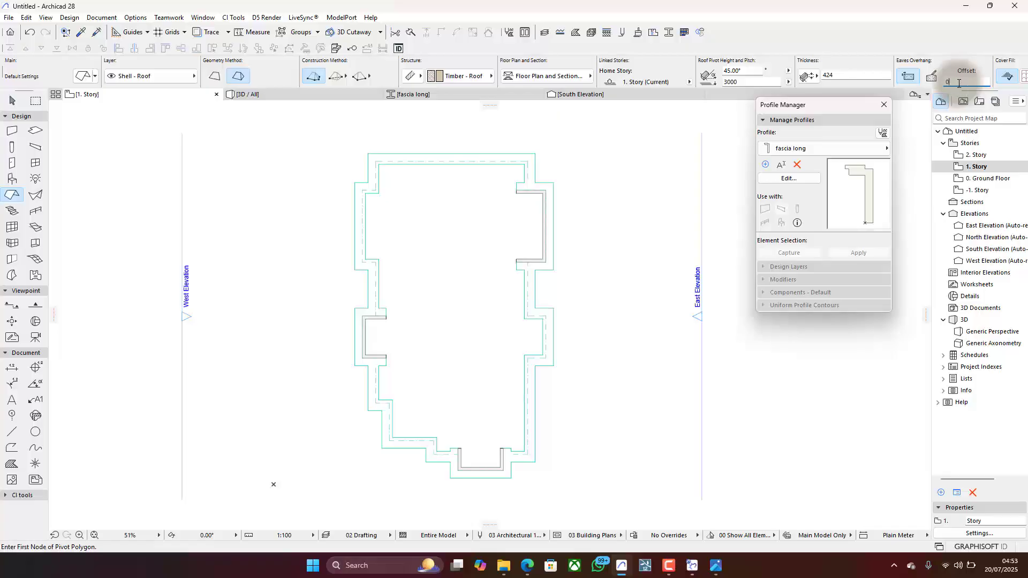
- Set the roof thickness to 25
{"action": "left_click", "coordinate": [834, 76]}
{"action": "type", "text": "300"}
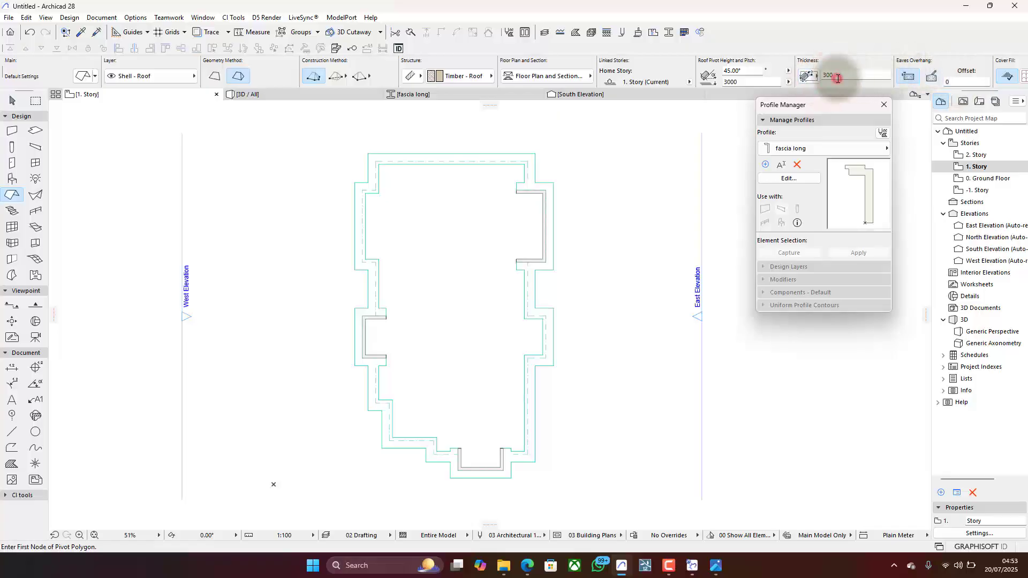
{"action": "left_click", "coordinate": [838, 77]}
{"action": "type", "text": "25"}
{"action": "key", "text": "Return"}
{"action": "middle_click_drag", "start_coordinate": [654, 227], "coordinate": [635, 227]}
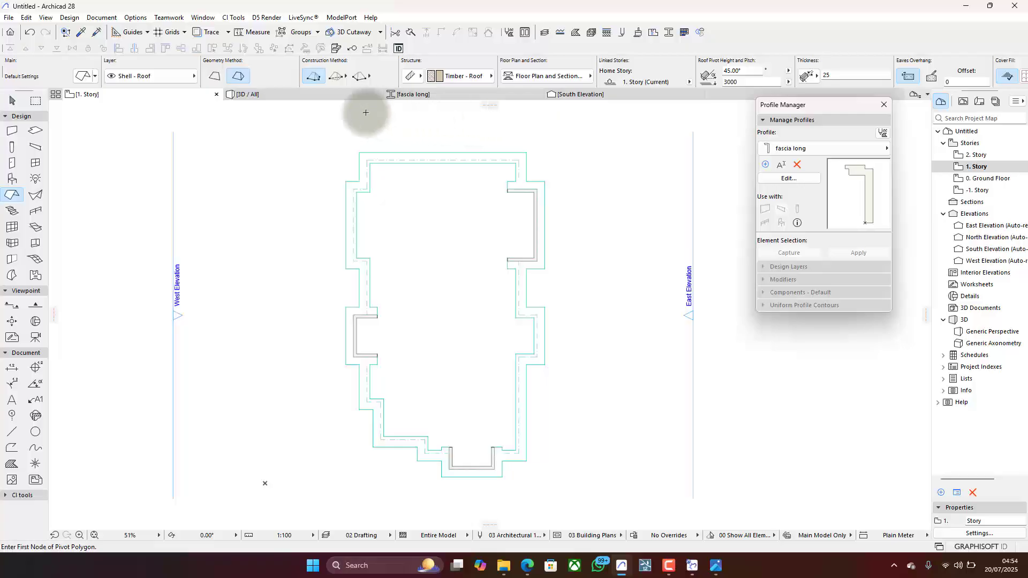
- On the 1. Story plan, trace the roof pivot polygon along the outer fascia from the northwest corner around to the southeast corner, bypassing the northern east projection
{"action": "left_click", "coordinate": [339, 96]}
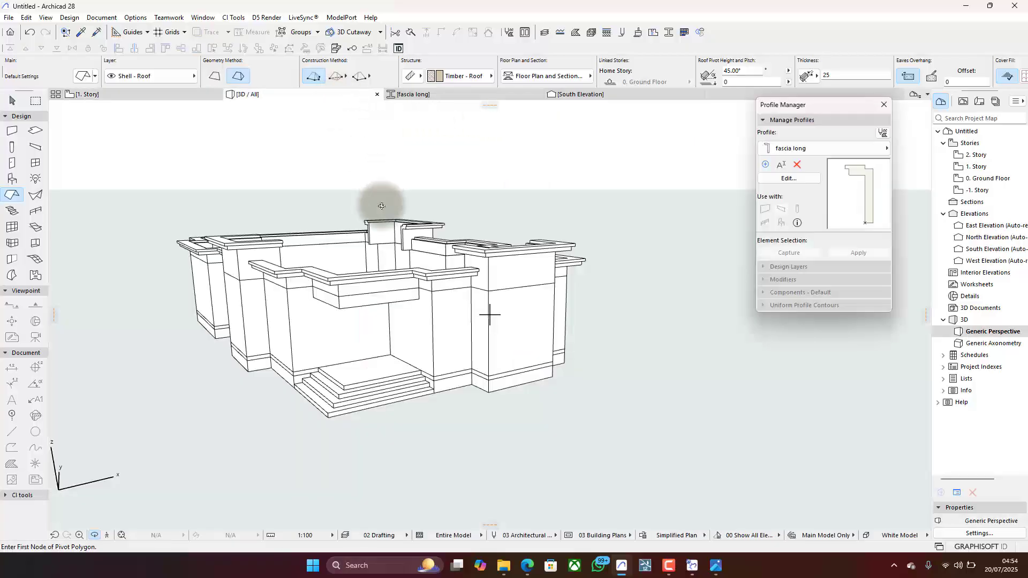
{"action": "left_click", "coordinate": [138, 96]}
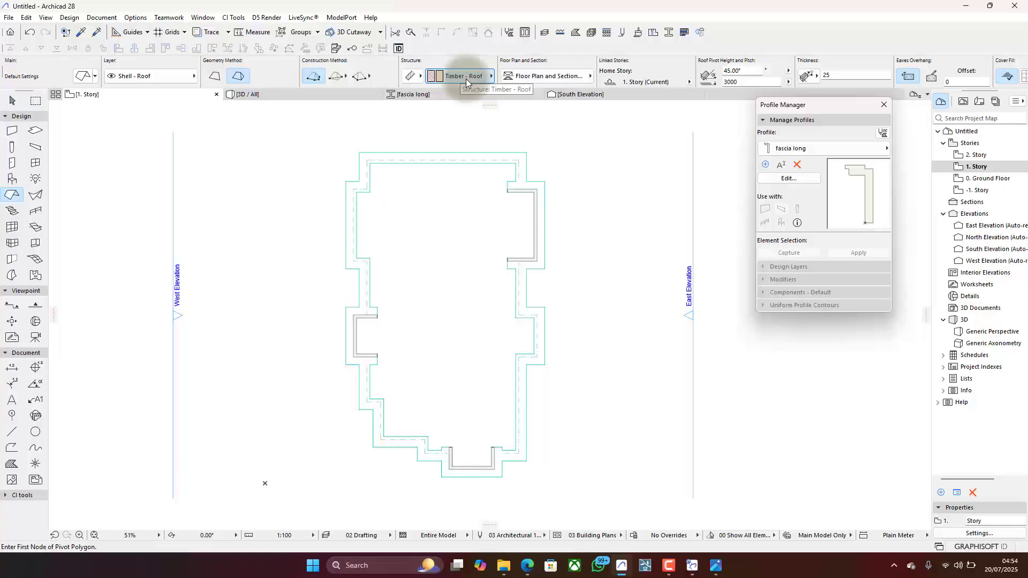
{"action": "scroll", "coordinate": [547, 325], "scroll_direction": "up", "scroll_amount": 2}
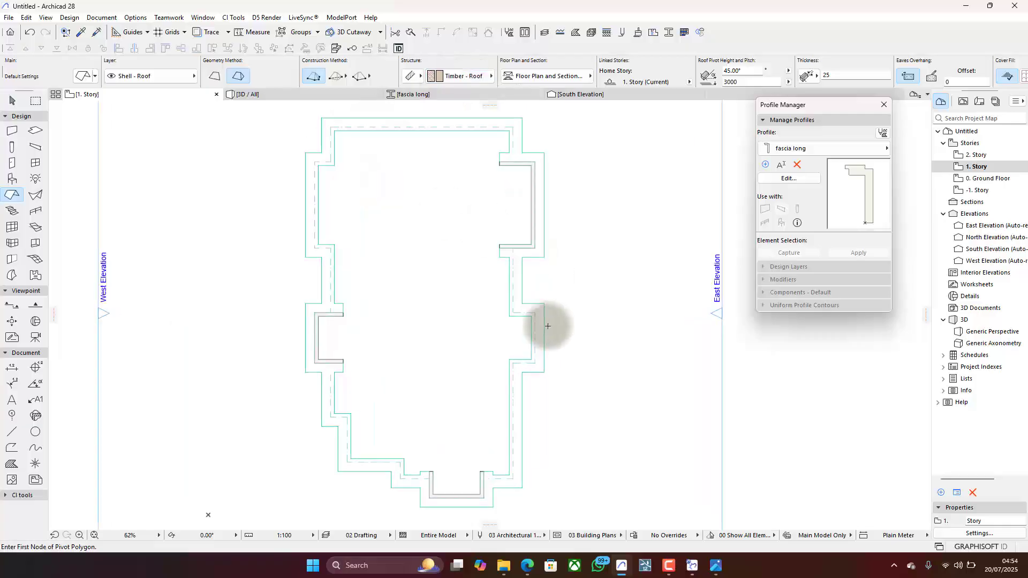
{"action": "scroll", "coordinate": [547, 325], "scroll_direction": "down", "scroll_amount": 2}
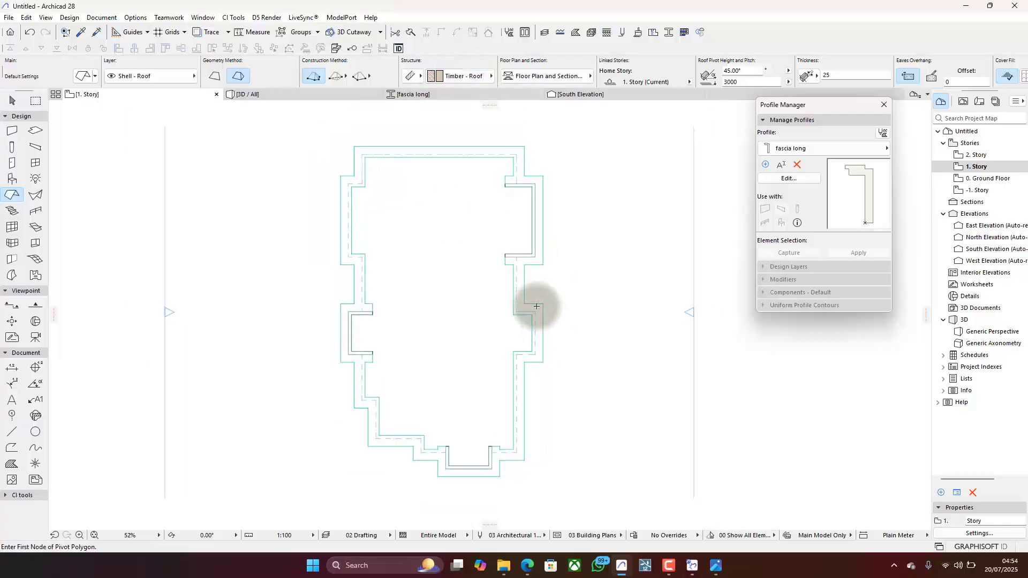
{"action": "left_click", "coordinate": [358, 149]}
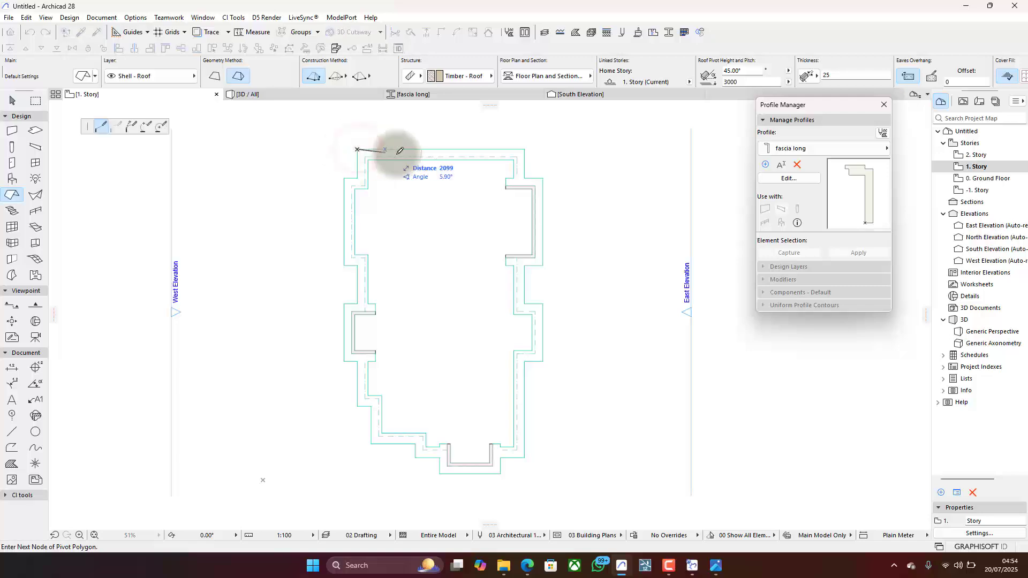
{"action": "left_click", "coordinate": [525, 149]}
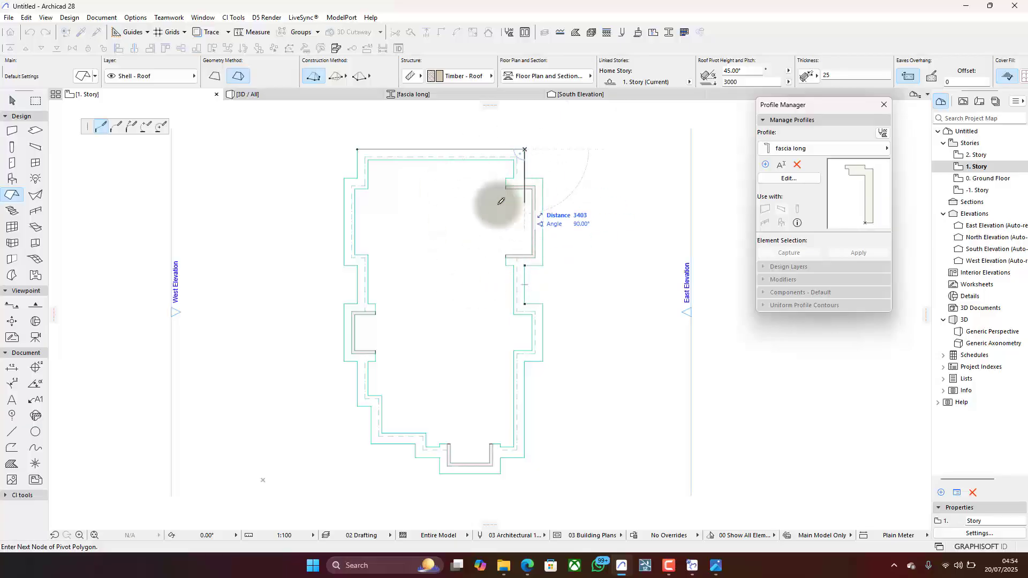
{"action": "left_click", "coordinate": [543, 304]}
{"action": "left_click", "coordinate": [524, 359]}
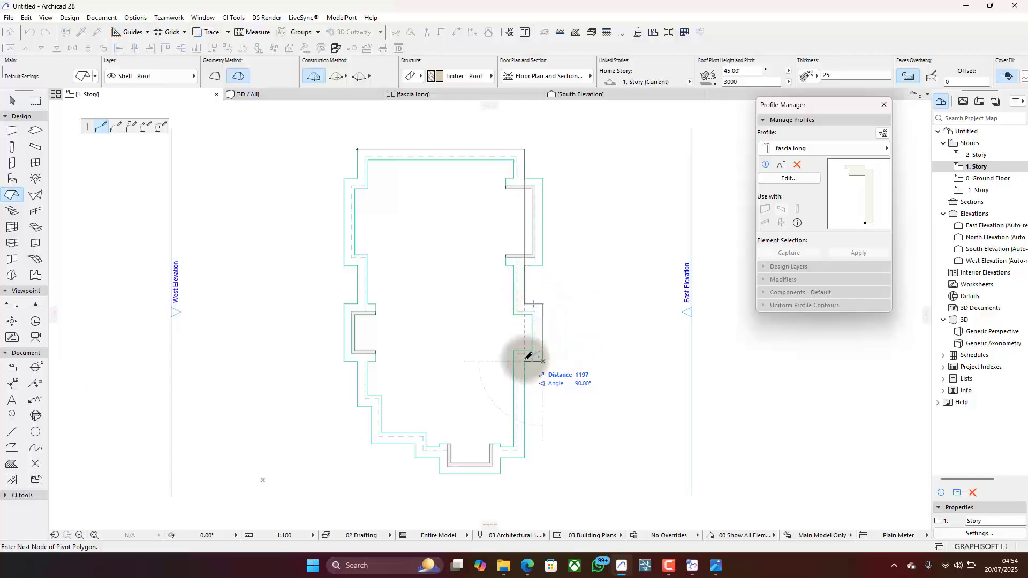
{"action": "left_click", "coordinate": [524, 457]}
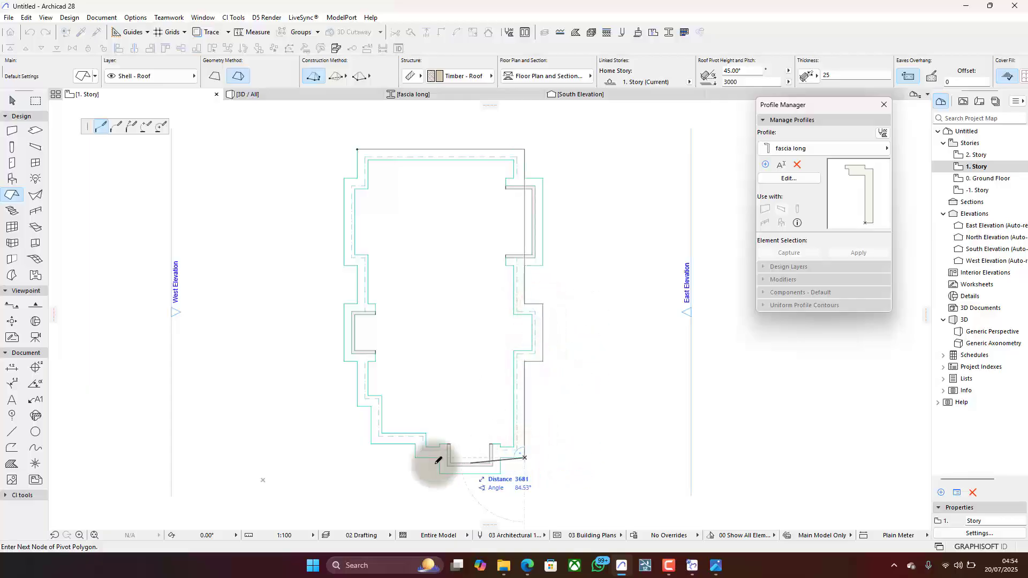
- Continue the roof outline along the stepped southwest fascia and around the northern west projection, bypassing the raised southern one, and close it at the northwest corner
{"action": "left_click", "coordinate": [416, 443]}
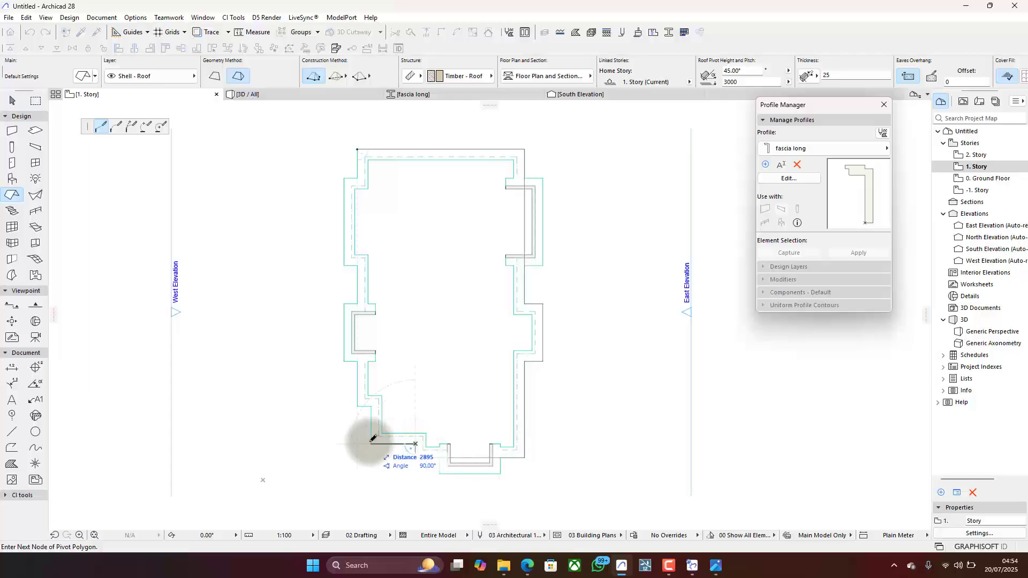
{"action": "left_click", "coordinate": [371, 443]}
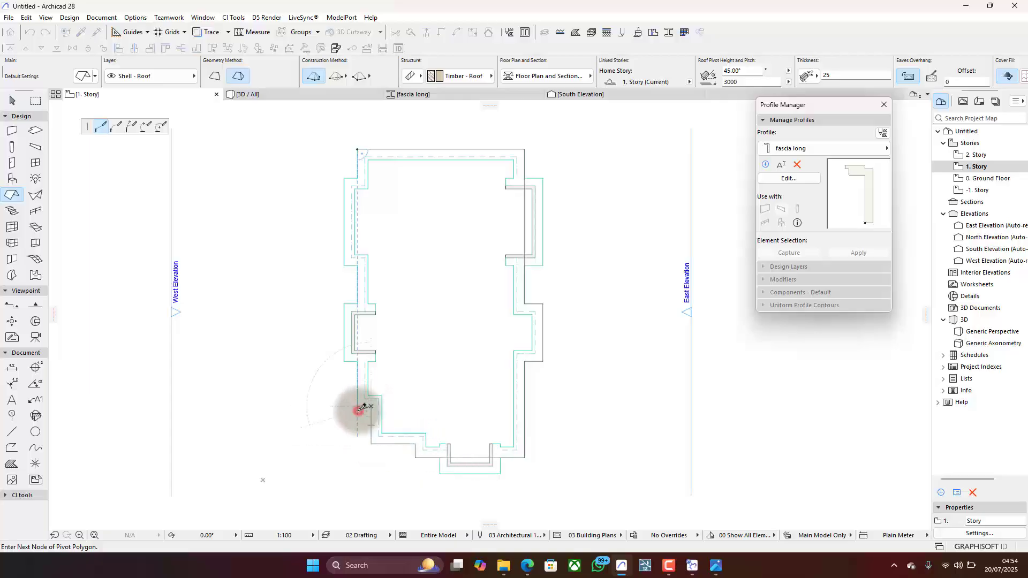
{"action": "key", "text": "BackSpace"}
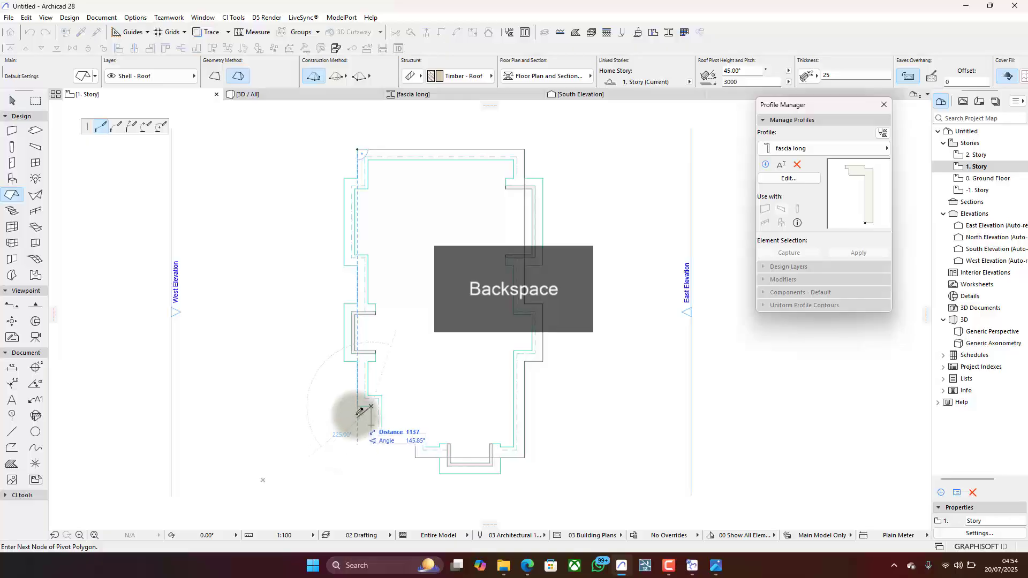
{"action": "left_click", "coordinate": [357, 405]}
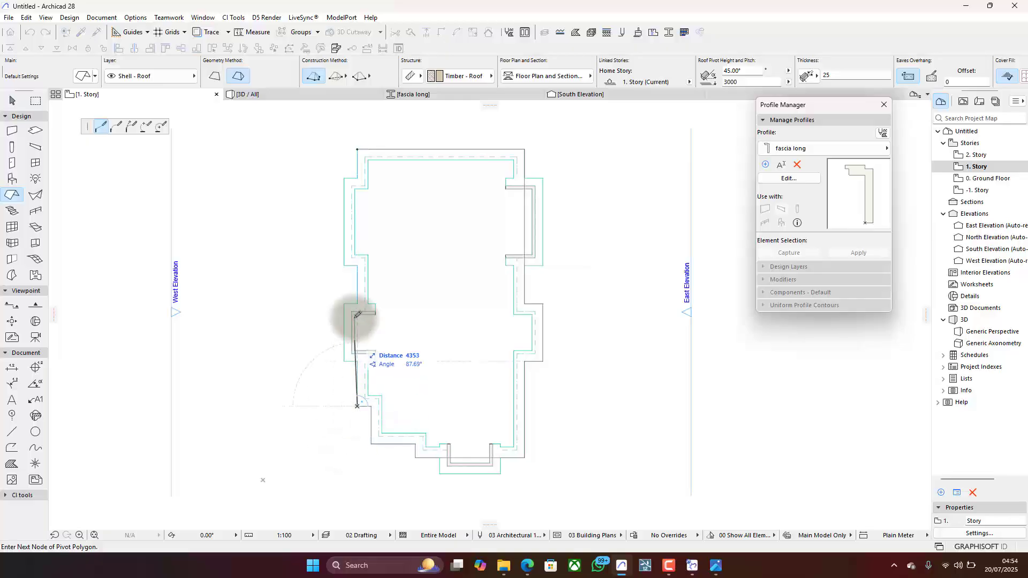
{"action": "left_click", "coordinate": [344, 264]}
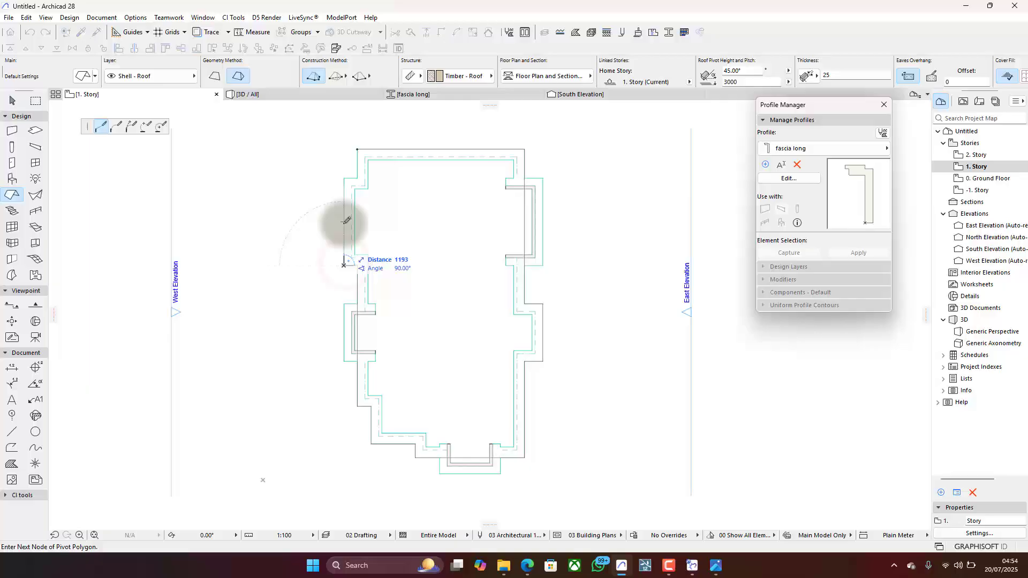
{"action": "left_click", "coordinate": [357, 178]}
{"action": "left_click", "coordinate": [357, 149]}
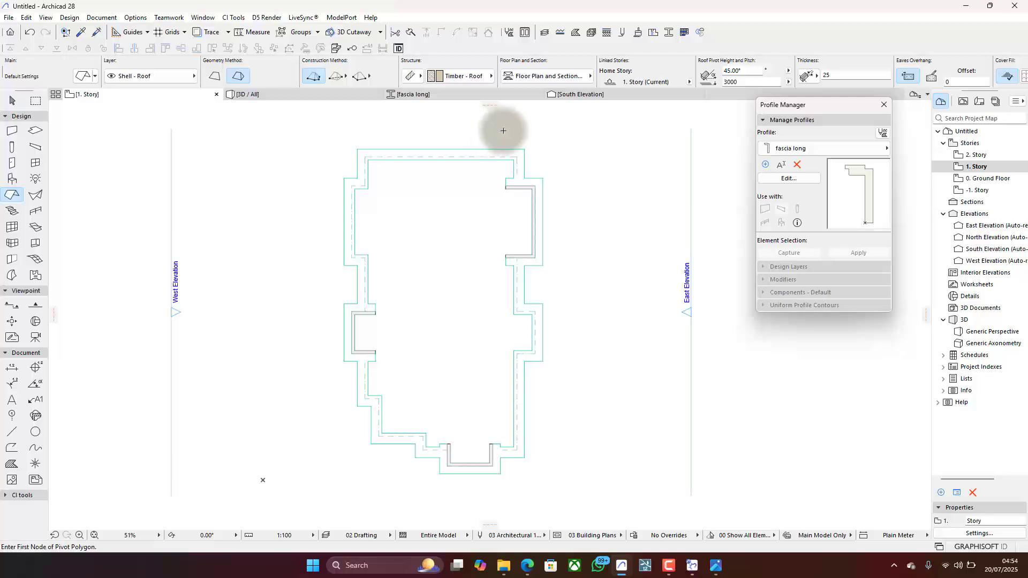
- In the South Elevation, move the roof down so its upper eaves corner meets the top outer corner of the raised fascia
{"action": "left_click", "coordinate": [335, 93]}
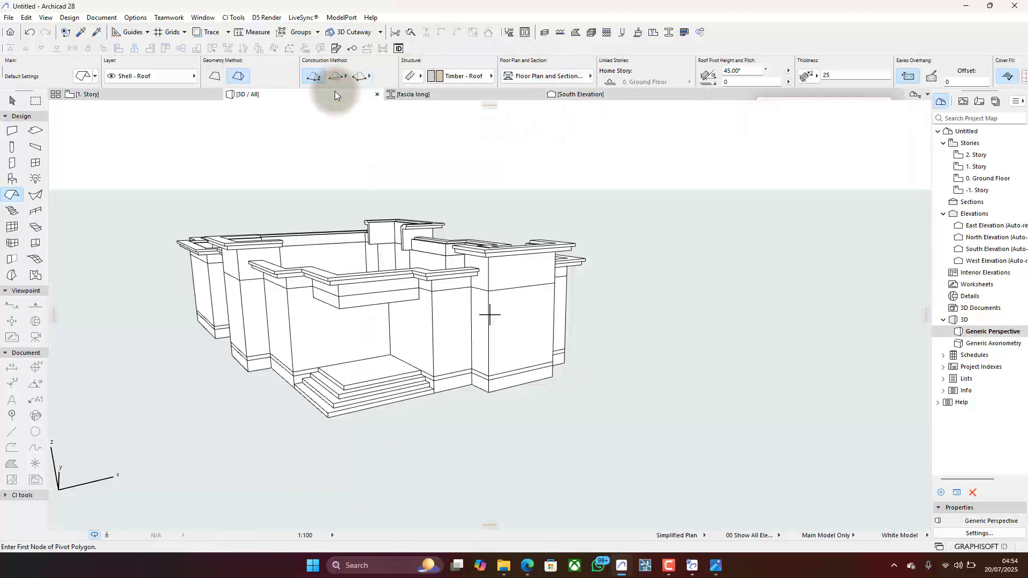
{"action": "left_click", "coordinate": [626, 92]}
{"action": "left_click", "coordinate": [385, 238]}
{"action": "key", "text": "ctrl+d"}
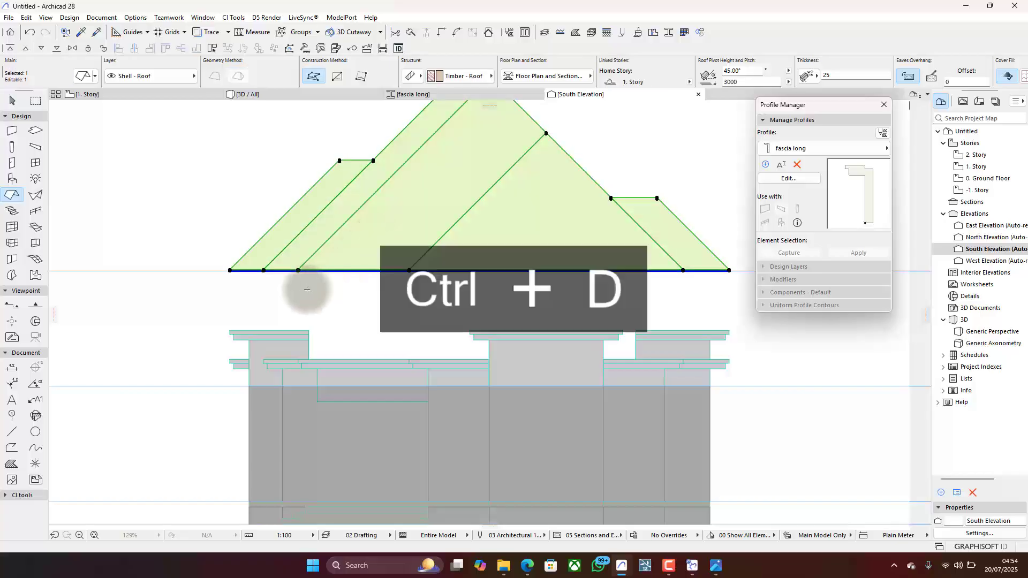
{"action": "scroll", "coordinate": [230, 271], "scroll_direction": "up", "scroll_amount": 3}
{"action": "left_click", "coordinate": [256, 204]}
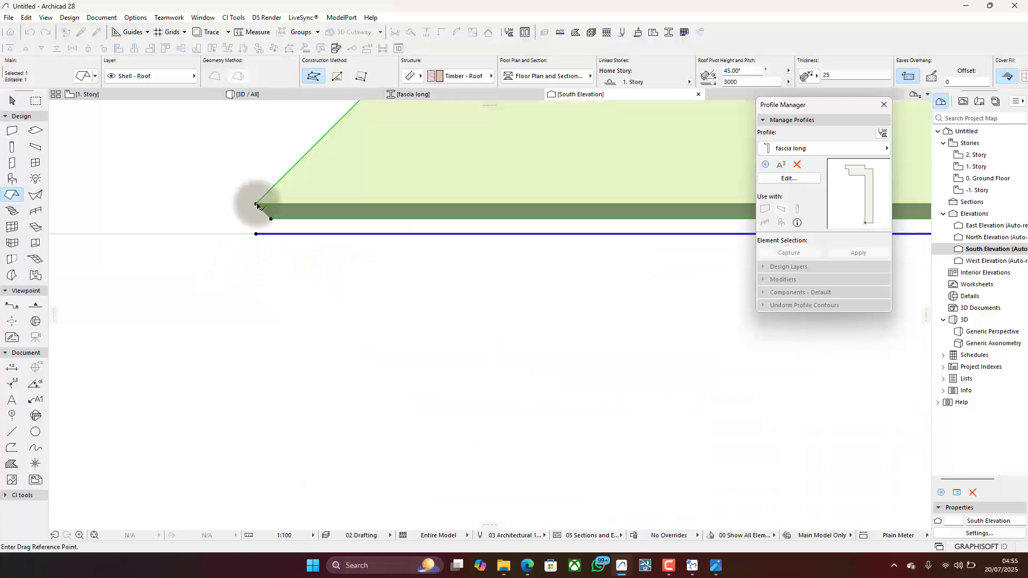
{"action": "scroll", "coordinate": [259, 203], "scroll_direction": "down", "scroll_amount": 4}
{"action": "scroll", "coordinate": [267, 273], "scroll_direction": "up", "scroll_amount": 4}
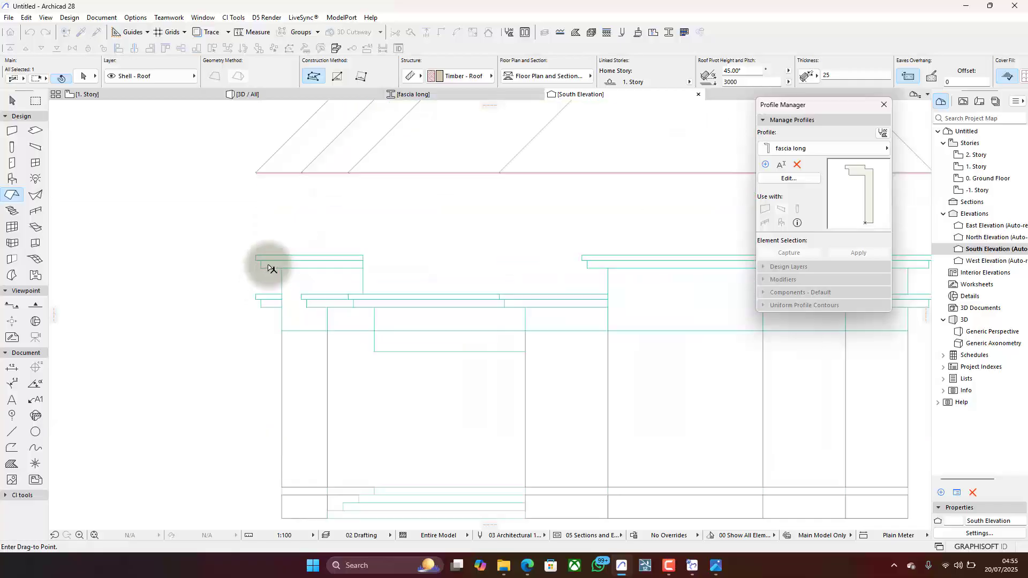
{"action": "left_click", "coordinate": [230, 238]}
{"action": "scroll", "coordinate": [238, 239], "scroll_direction": "up", "scroll_amount": 2}
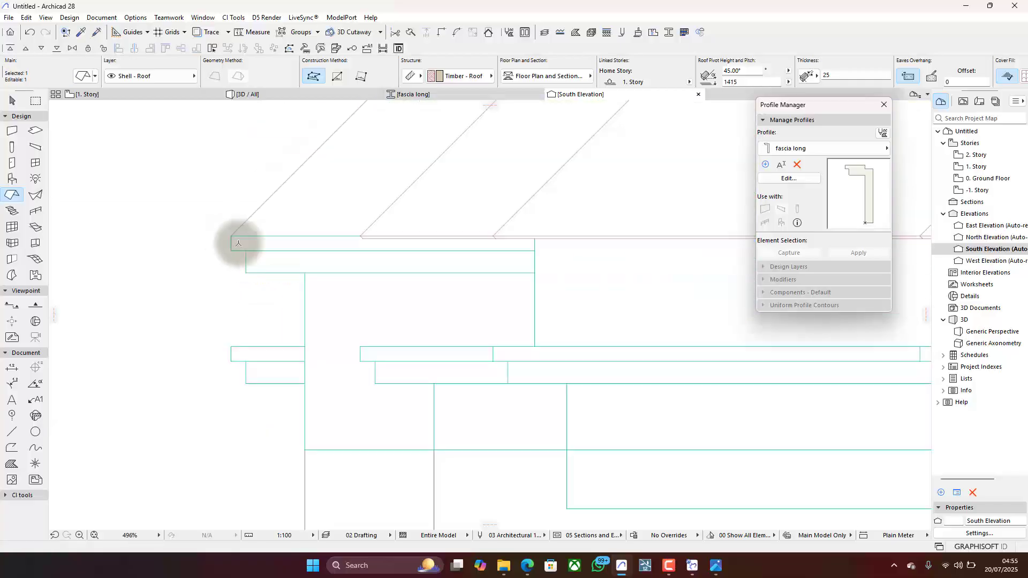
- Set the selected roof's edge angle to Vertical
{"action": "scroll", "coordinate": [351, 235], "scroll_direction": "down", "scroll_amount": 5}
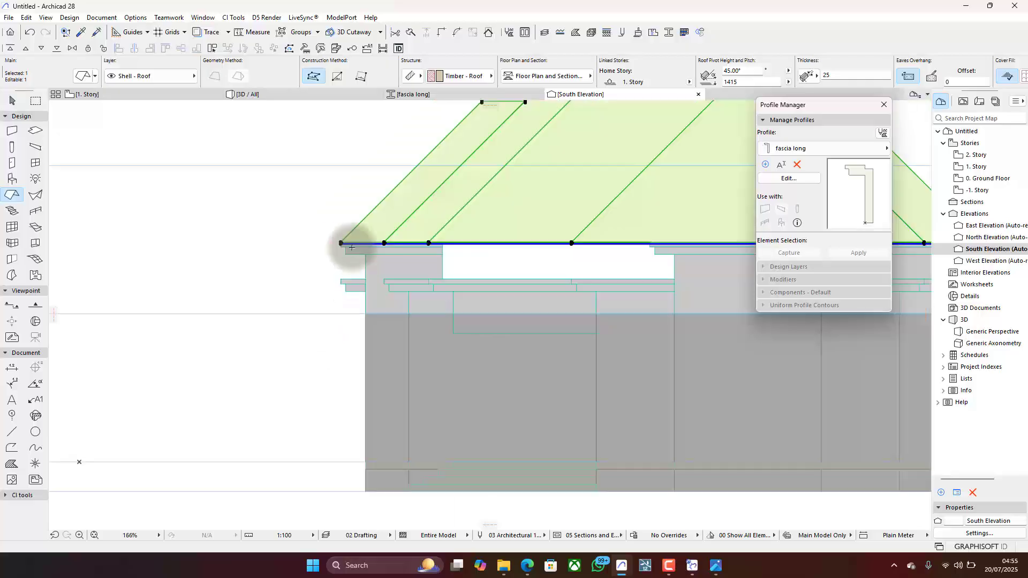
{"action": "scroll", "coordinate": [852, 72], "scroll_direction": "down", "scroll_amount": 3}
{"action": "scroll", "coordinate": [851, 72], "scroll_direction": "down", "scroll_amount": 3}
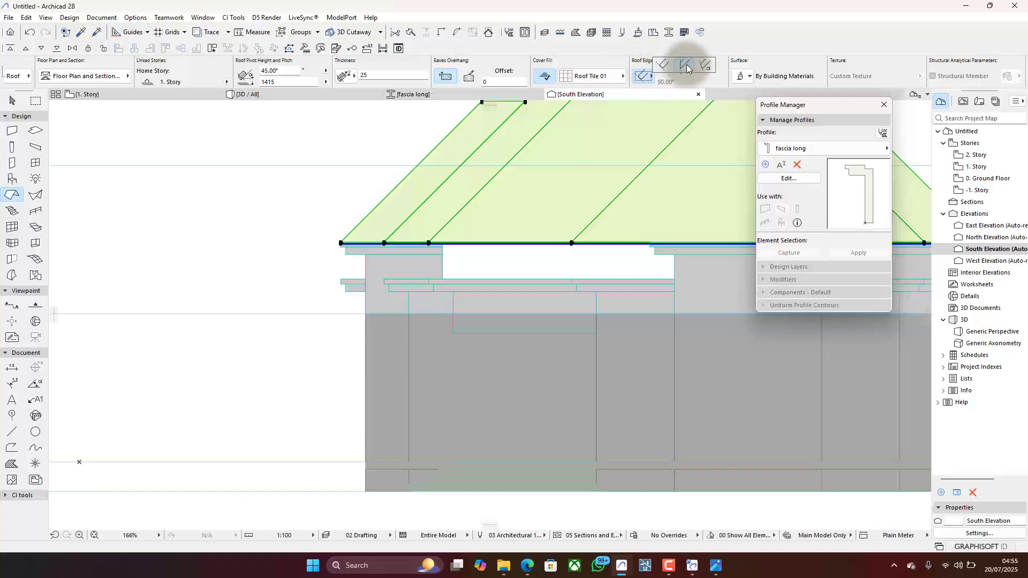
{"action": "left_click", "coordinate": [688, 67]}
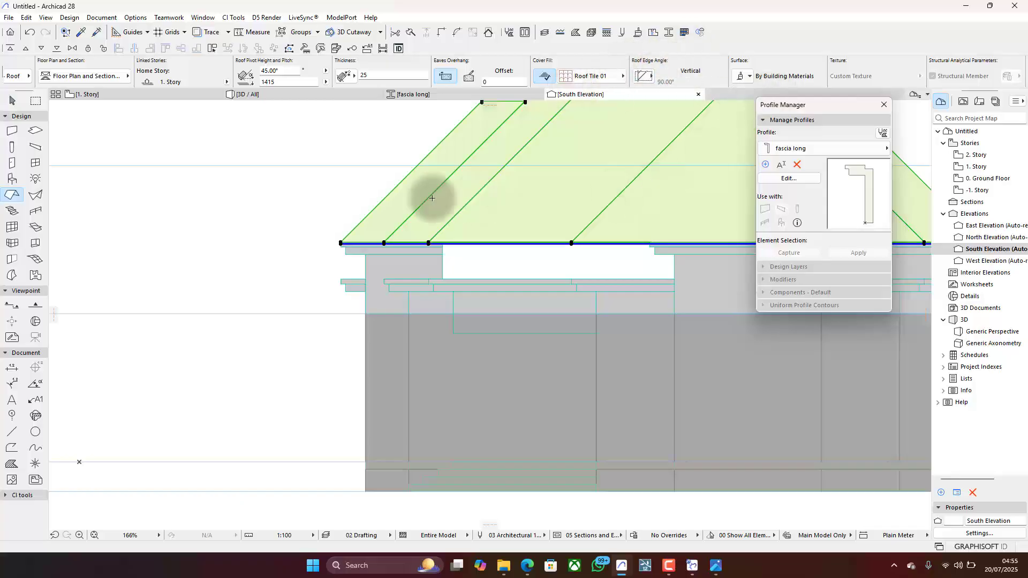
- Raise the roof by its edge thickness, moving it from its lower eaves corner to its upper one
{"action": "scroll", "coordinate": [340, 237], "scroll_direction": "up", "scroll_amount": 10}
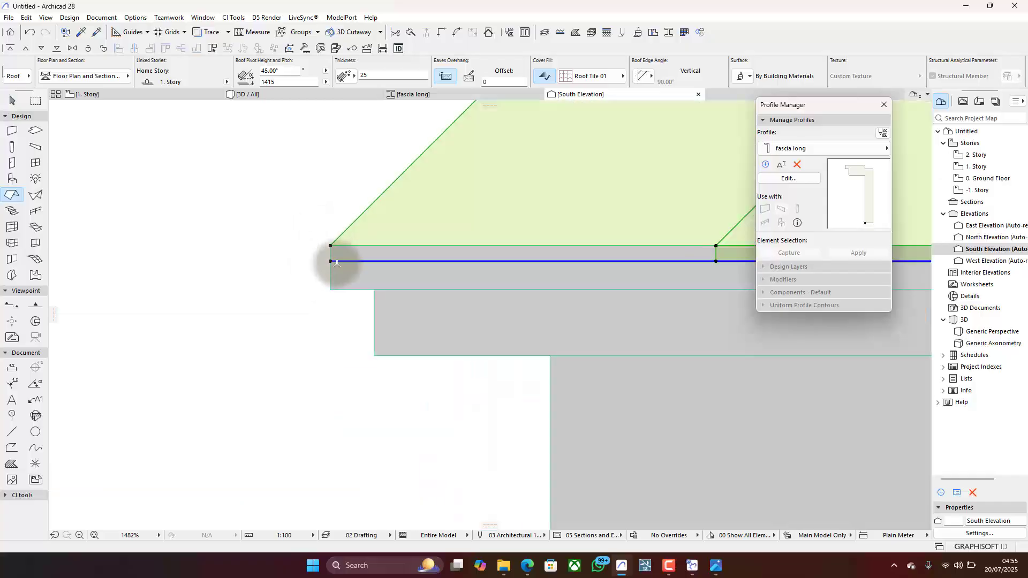
{"action": "key", "text": "ctrl+d"}
{"action": "left_click", "coordinate": [330, 262]}
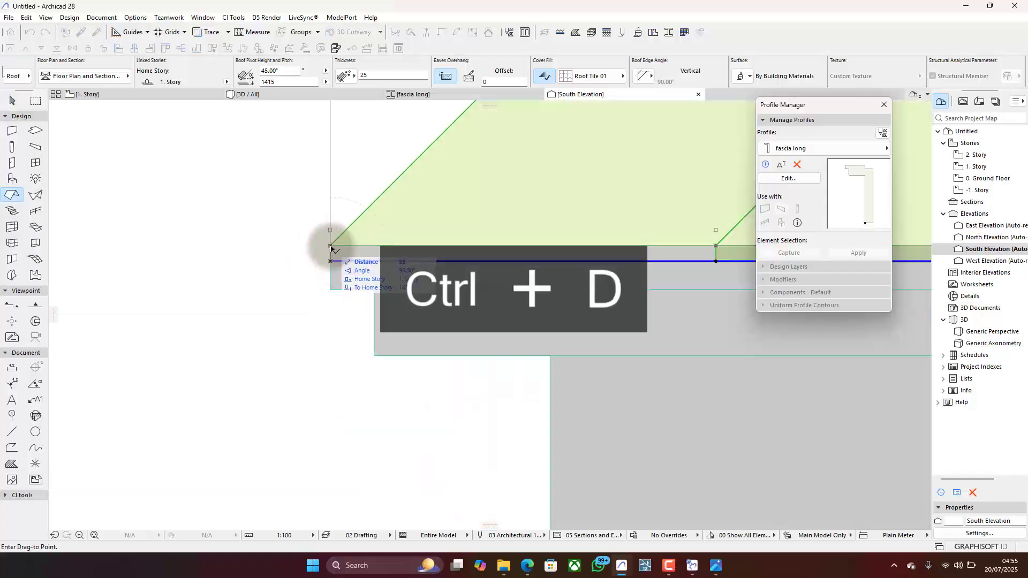
{"action": "left_click", "coordinate": [330, 246]}
{"action": "scroll", "coordinate": [280, 201], "scroll_direction": "down", "scroll_amount": 5}
{"action": "scroll", "coordinate": [280, 202], "scroll_direction": "down", "scroll_amount": 3}
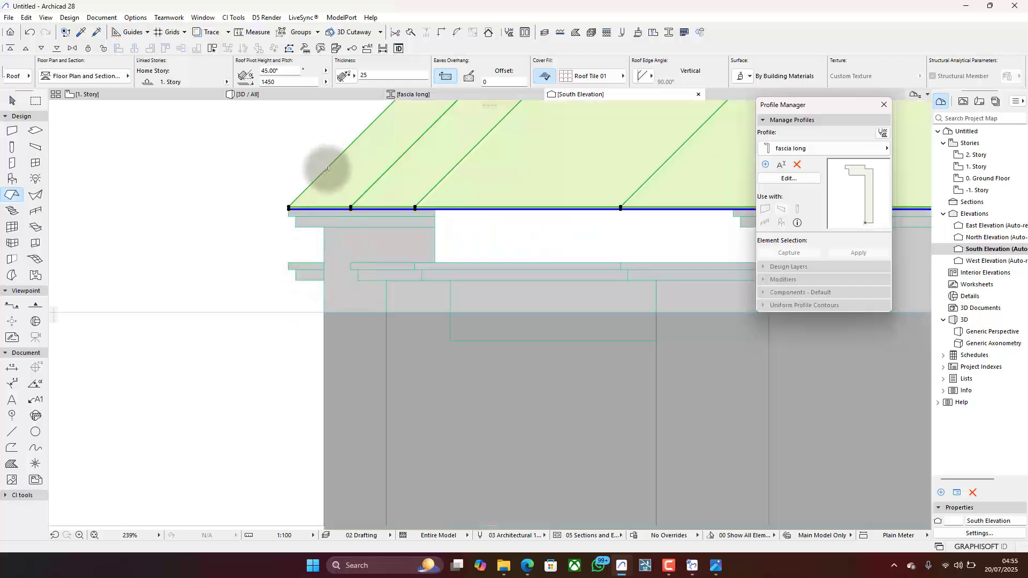
- Lower the roof from its bottom eaves corner onto the top outer corner of the lower fascia, and check its fit in 3D
{"action": "key", "text": "ctrl+d"}
{"action": "scroll", "coordinate": [287, 218], "scroll_direction": "up", "scroll_amount": 3}
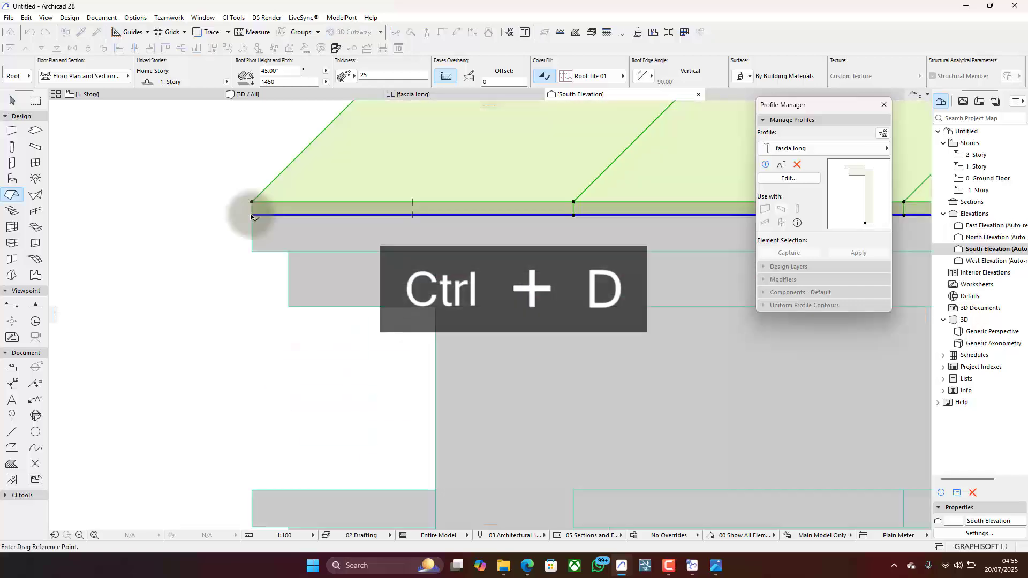
{"action": "left_click", "coordinate": [252, 215]}
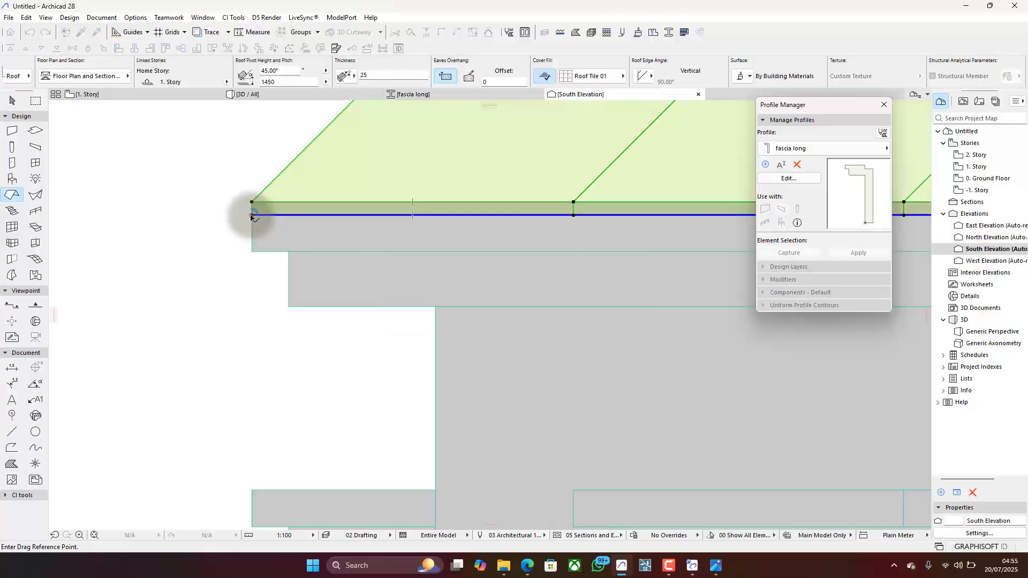
{"action": "left_click", "coordinate": [252, 490]}
{"action": "key", "text": "Escape"}
{"action": "scroll", "coordinate": [257, 272], "scroll_direction": "down", "scroll_amount": 8}
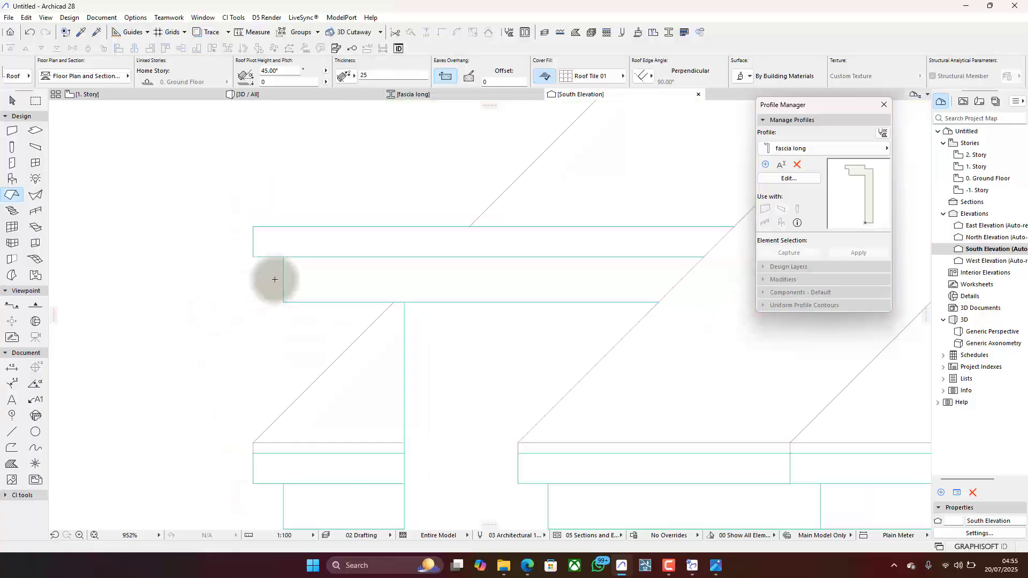
{"action": "scroll", "coordinate": [325, 259], "scroll_direction": "down", "scroll_amount": 5}
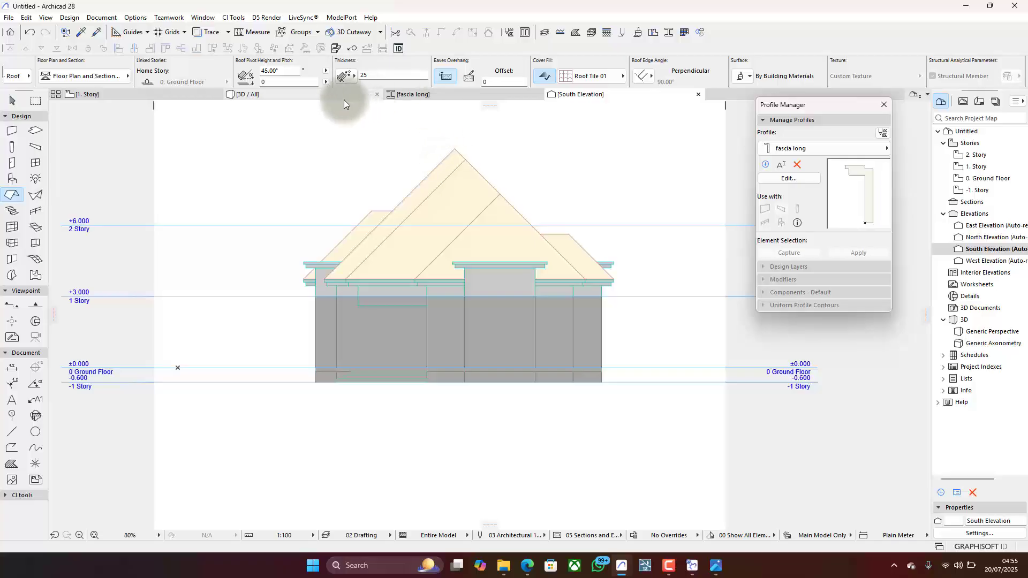
{"action": "left_click", "coordinate": [326, 95]}
{"action": "middle_click_drag", "start_coordinate": [374, 246], "coordinate": [461, 271], "text": "shift"}
{"action": "scroll", "coordinate": [461, 271], "scroll_direction": "up", "scroll_amount": 10}
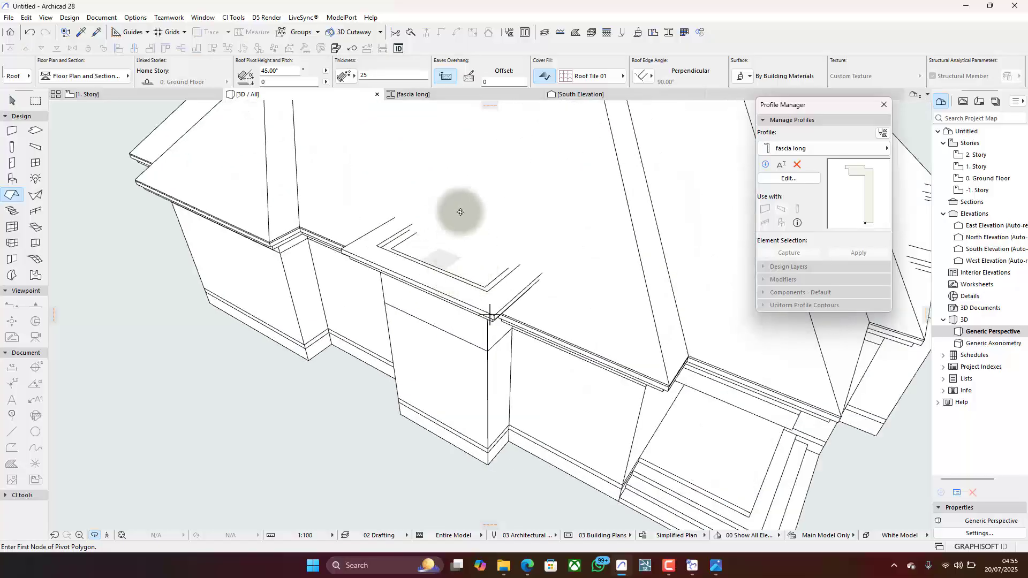
{"action": "scroll", "coordinate": [467, 219], "scroll_direction": "down", "scroll_amount": 5}
- On the 1. Story plan, pick up the main roof's parameters as the Roof tool defaults
{"action": "left_click", "coordinate": [155, 94]}
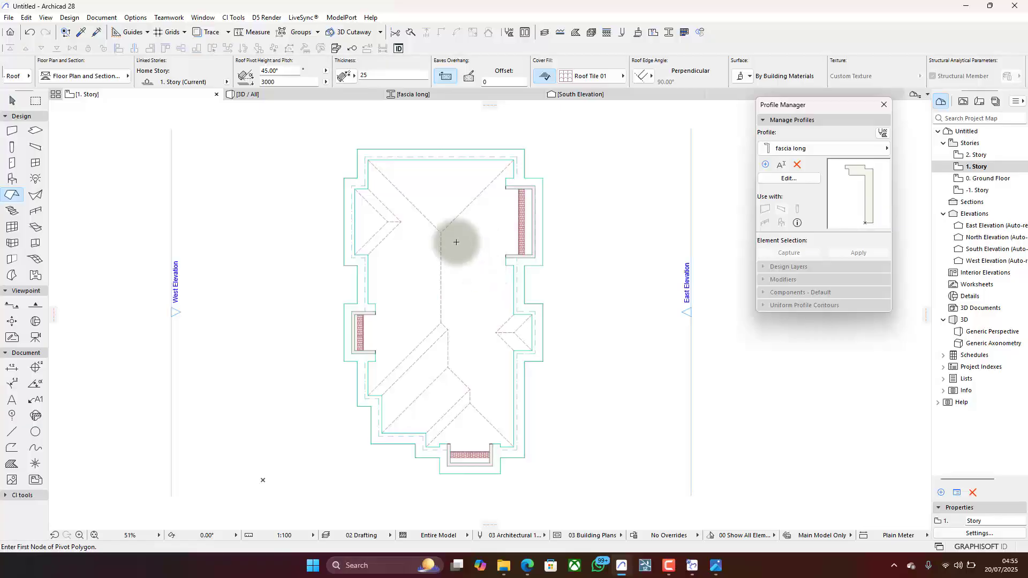
{"action": "left_click", "coordinate": [460, 218], "text": "alt"}
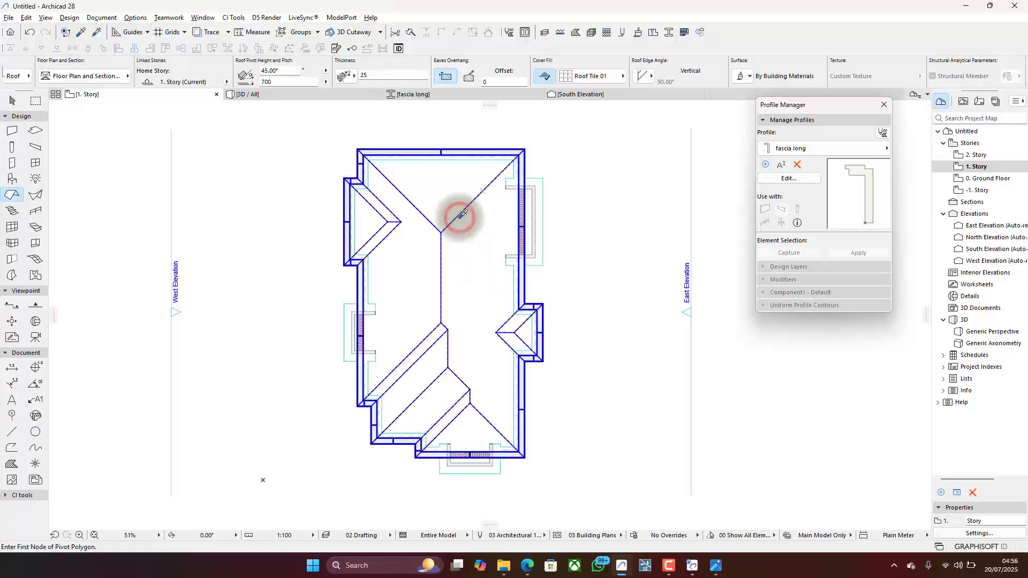
{"action": "left_click", "coordinate": [77, 36]}
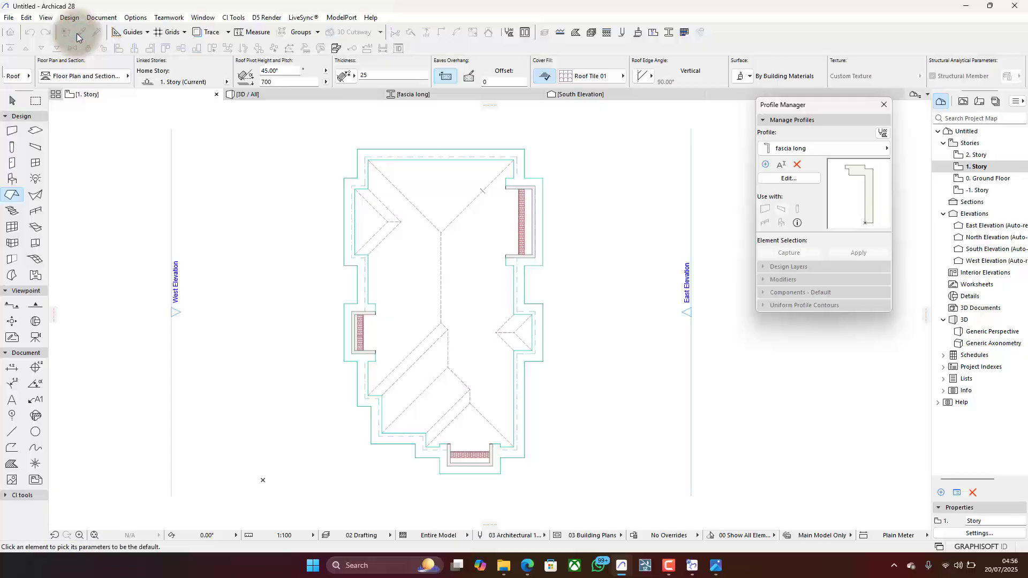
{"action": "left_click", "coordinate": [456, 219]}
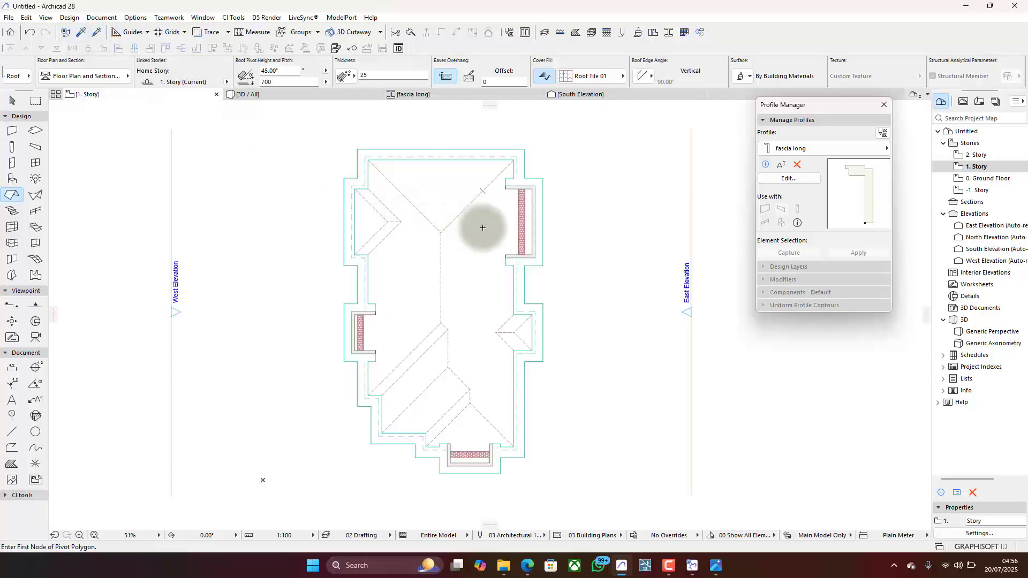
{"action": "scroll", "coordinate": [439, 294], "scroll_direction": "up", "scroll_amount": 3}
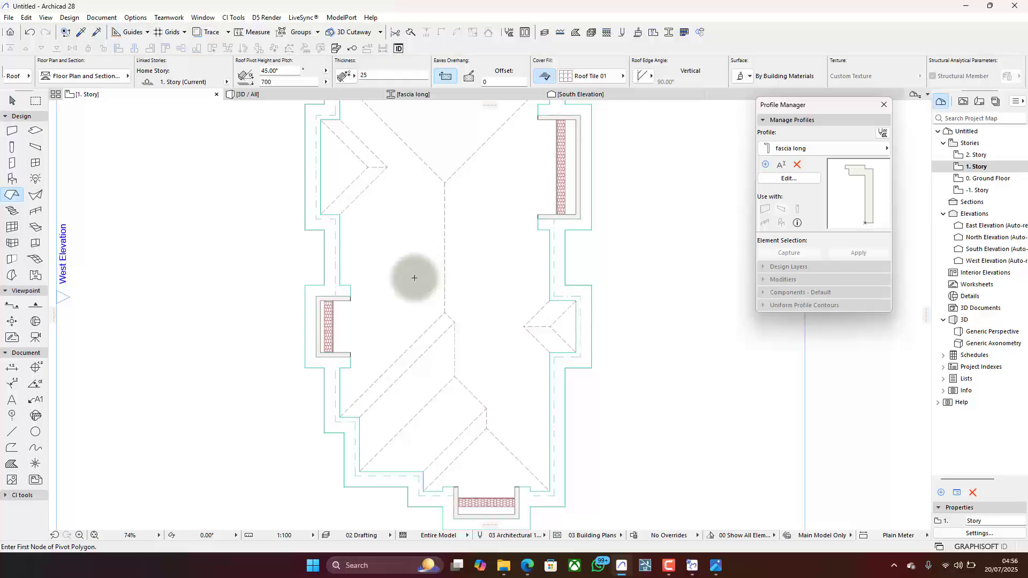
- Draw a rectangular roof over the middle west projection from its outer fascia corners, extending about 3670 mm into the house
{"action": "left_click", "coordinate": [305, 368]}
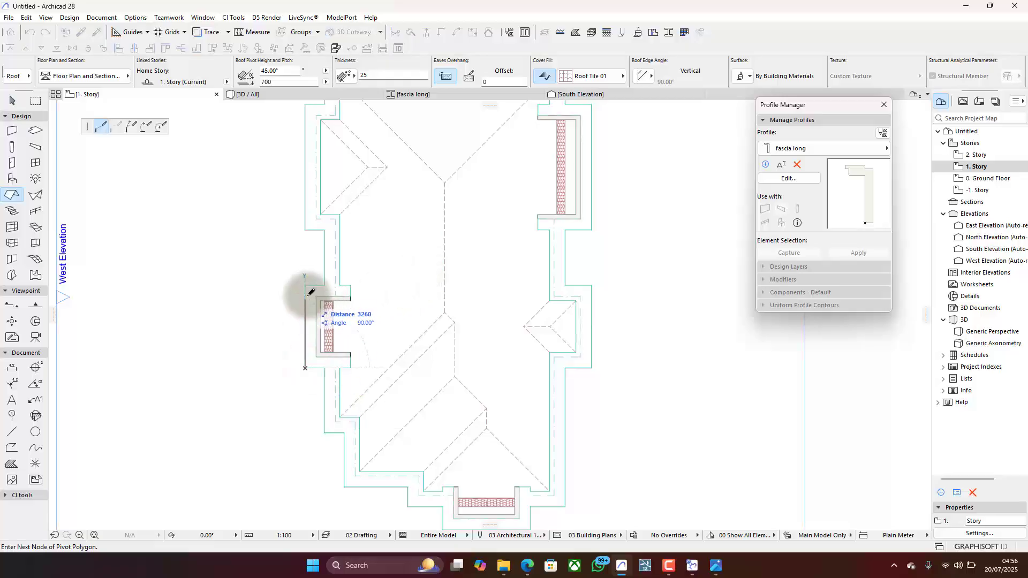
{"action": "left_click", "coordinate": [305, 285]}
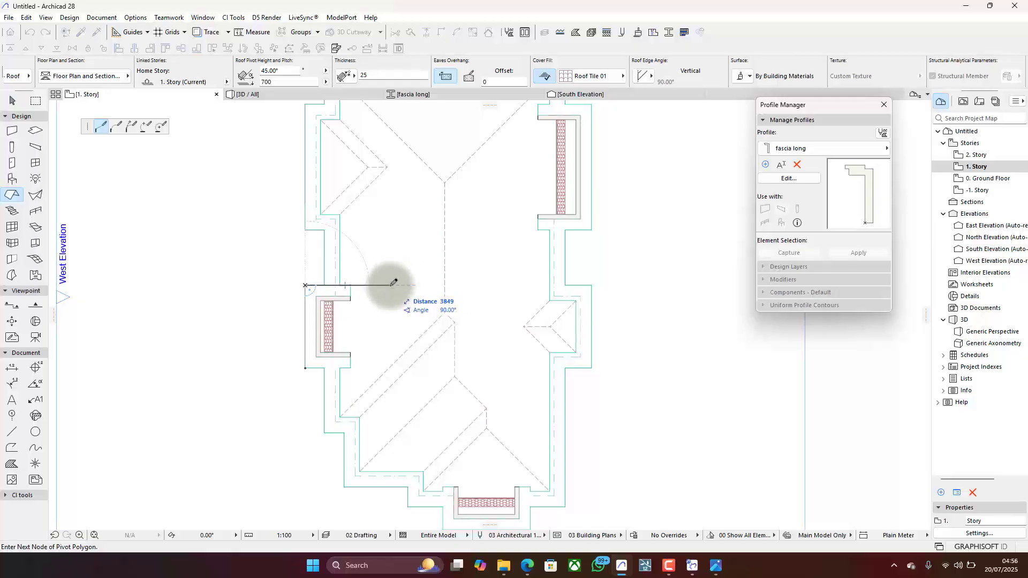
{"action": "left_click", "coordinate": [390, 286]}
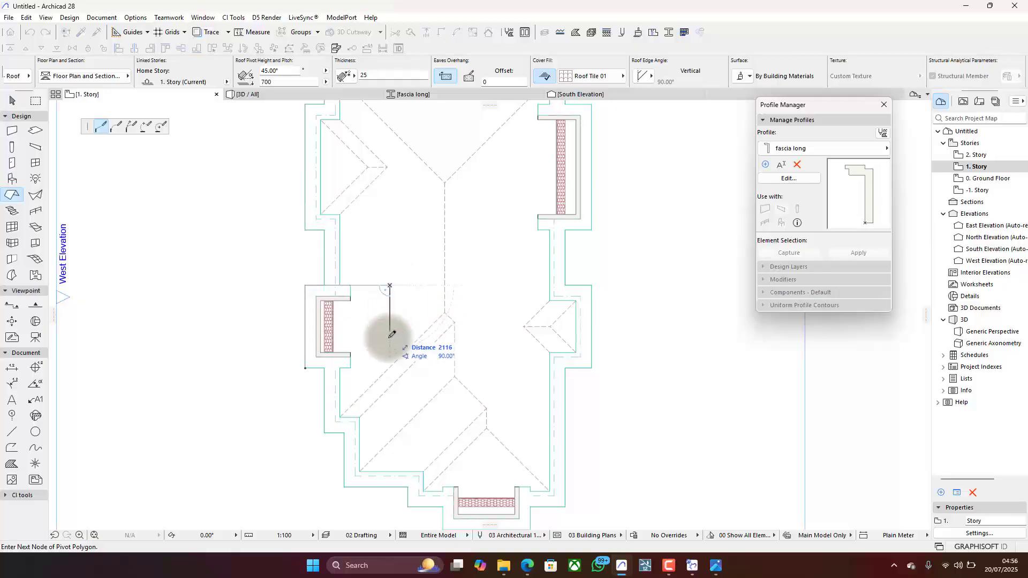
{"action": "left_click", "coordinate": [389, 367]}
{"action": "scroll", "coordinate": [390, 365], "scroll_direction": "up", "scroll_amount": 5}
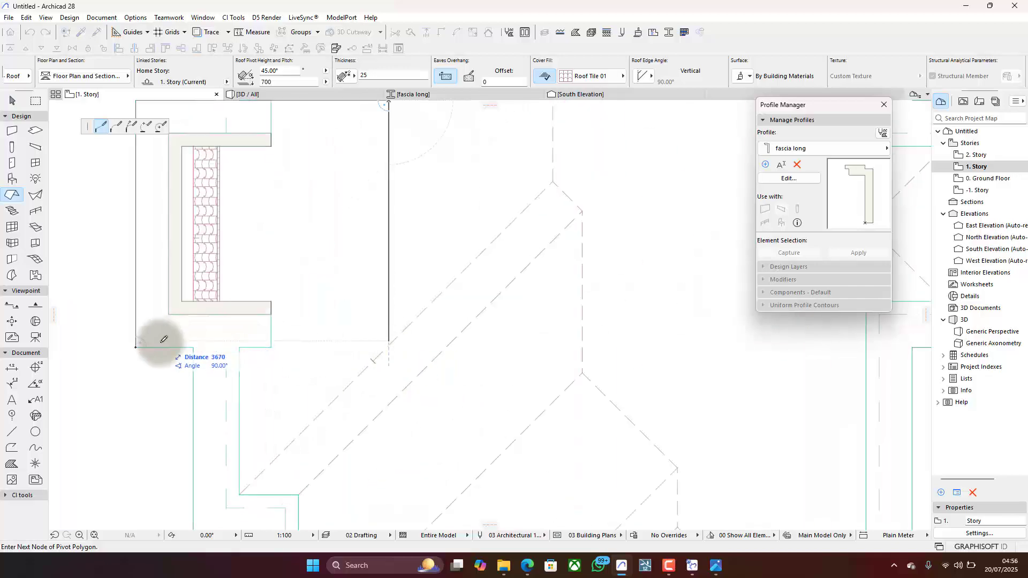
{"action": "double_click", "coordinate": [138, 345]}
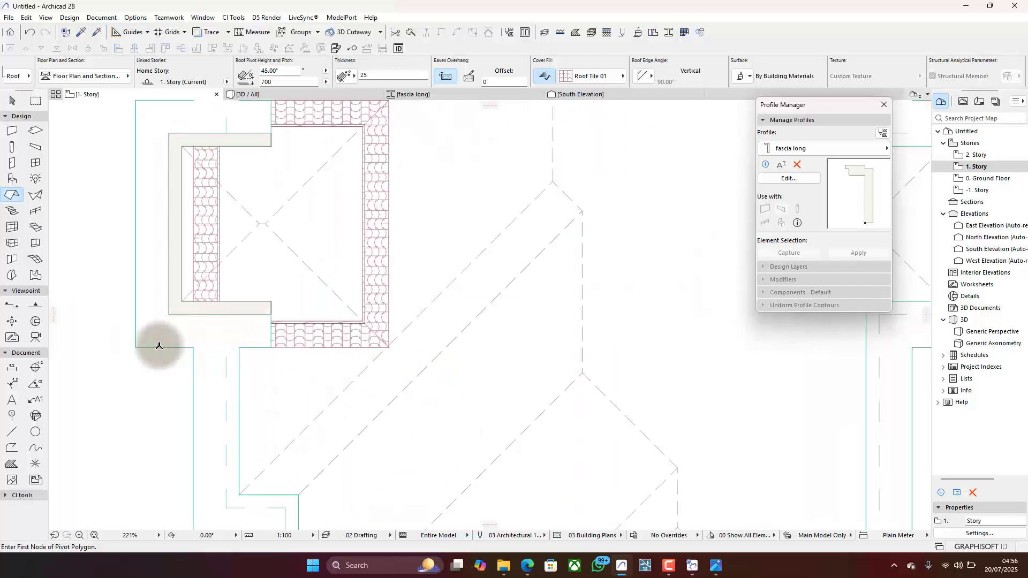
- Draw a rectangular roof over the south projection from its outer fascia corners, extending about 4105 mm into the house
{"action": "scroll", "coordinate": [271, 322], "scroll_direction": "down", "scroll_amount": 5}
{"action": "scroll", "coordinate": [274, 322], "scroll_direction": "down", "scroll_amount": 3}
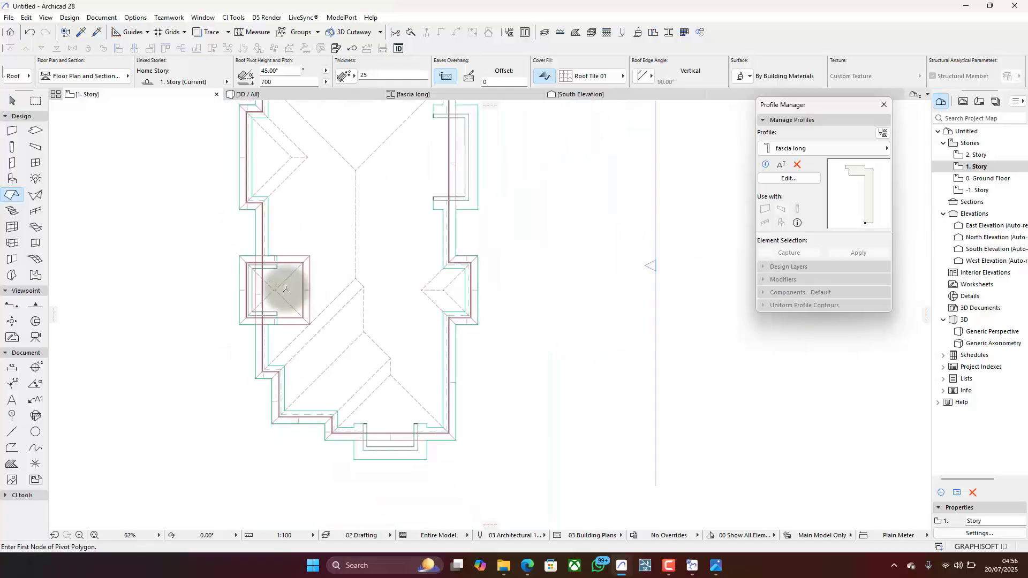
{"action": "left_click", "coordinate": [354, 473]}
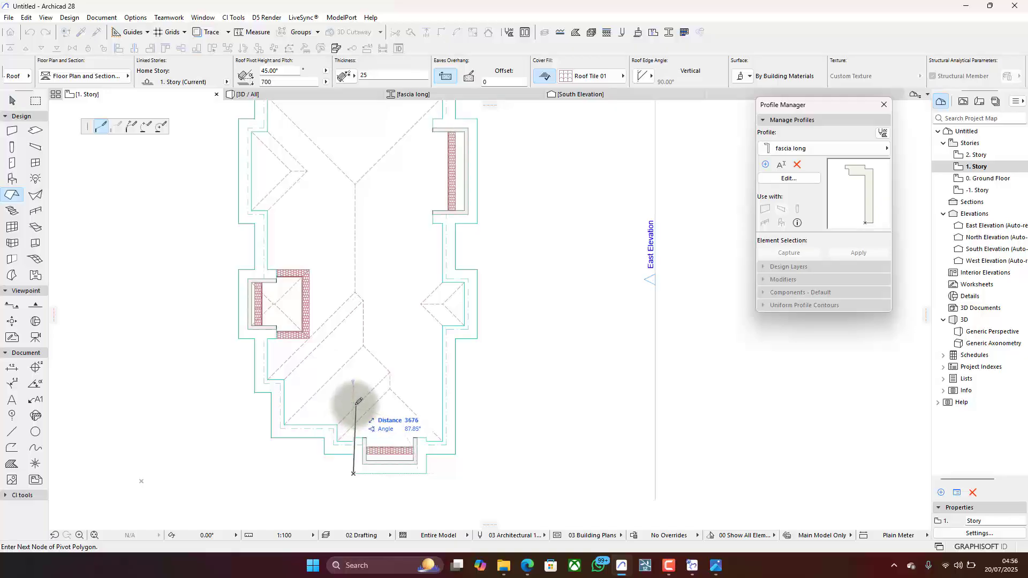
{"action": "left_click", "coordinate": [353, 398]}
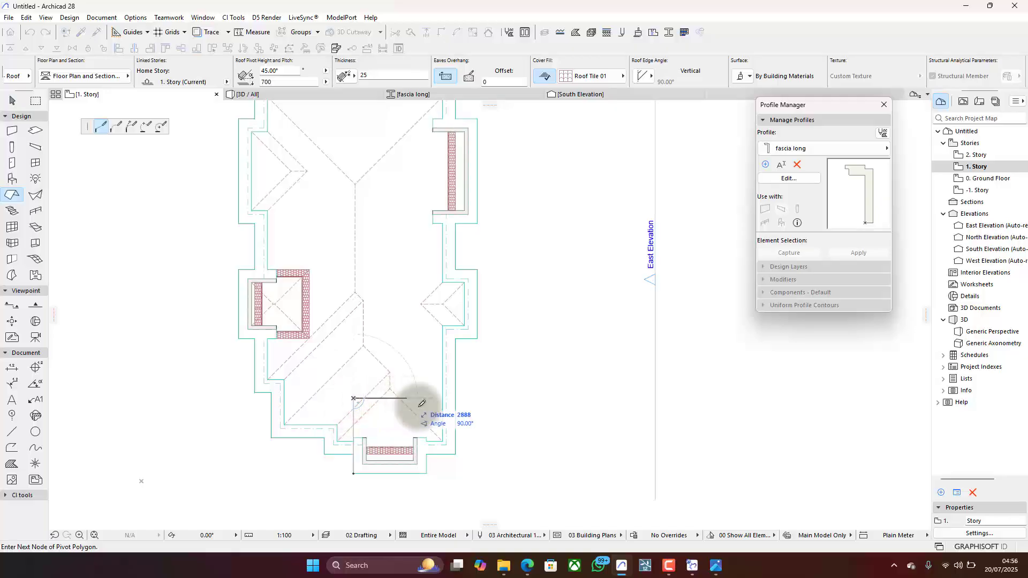
{"action": "left_click", "coordinate": [427, 473]}
{"action": "left_click", "coordinate": [354, 473]}
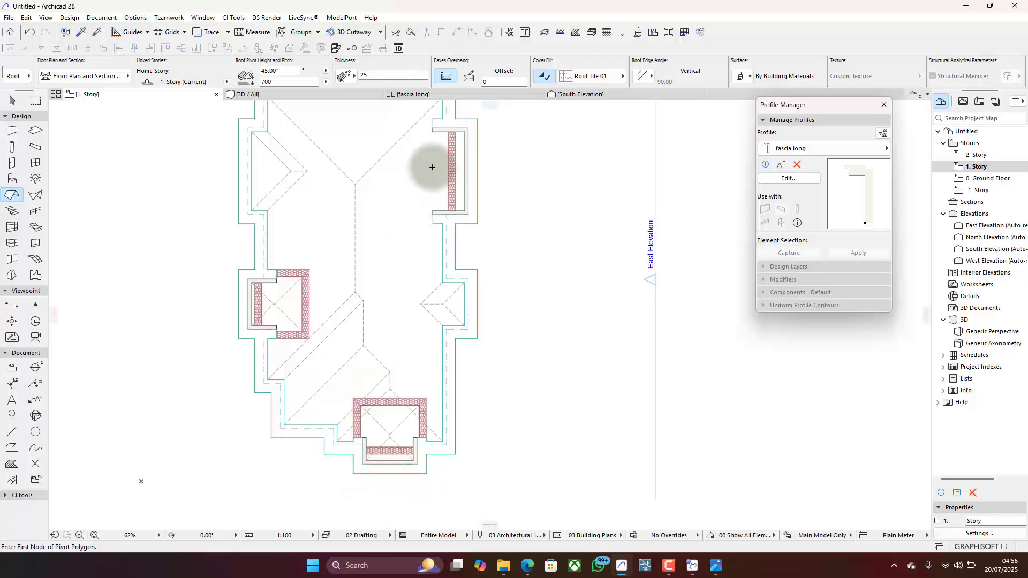
- Draw a rectangular roof over the large east projection from its outer fascia corners, extending about 6462 mm into the house
{"action": "left_click", "coordinate": [477, 119]}
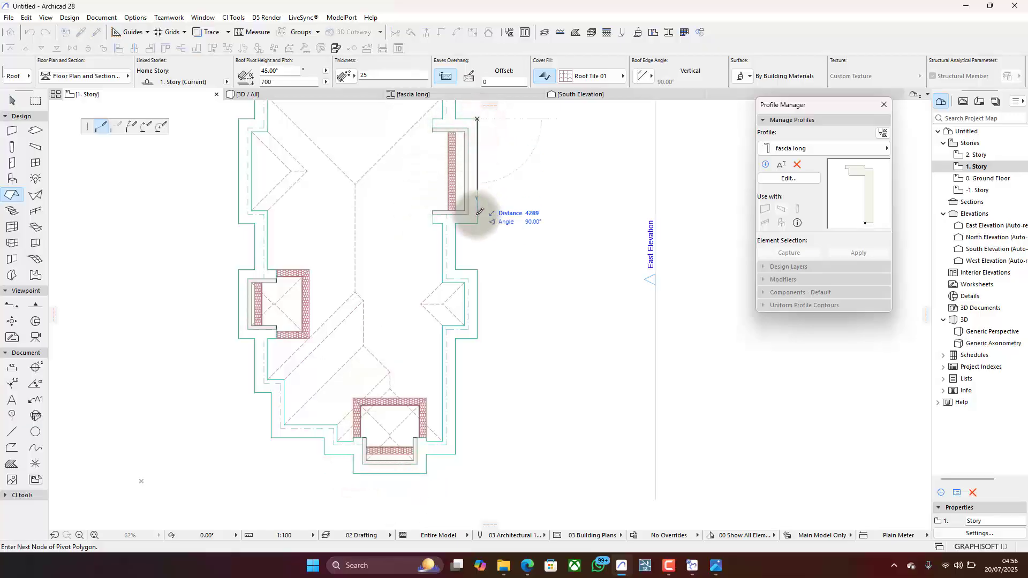
{"action": "left_click", "coordinate": [478, 223]}
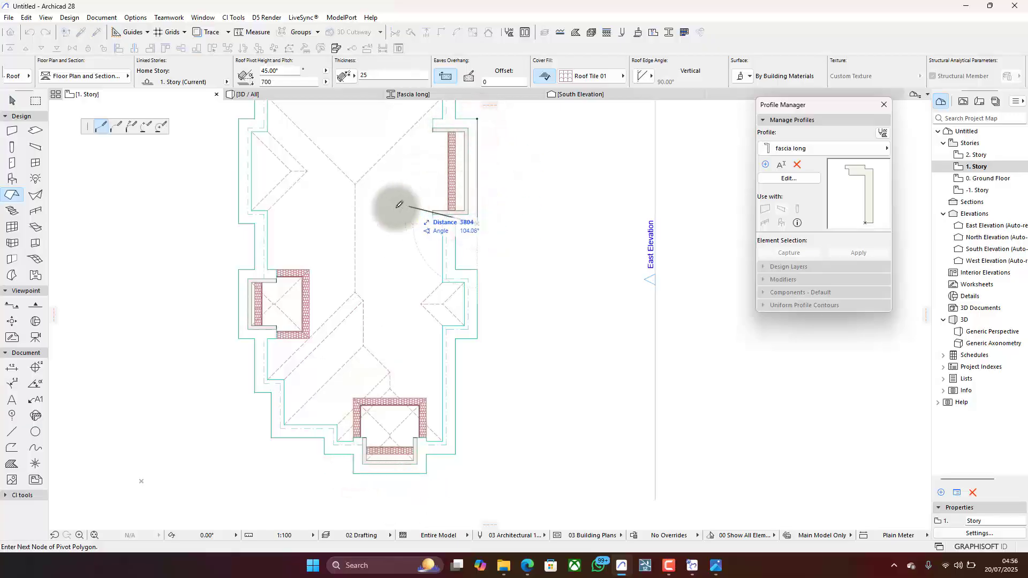
{"action": "left_click", "coordinate": [359, 224]}
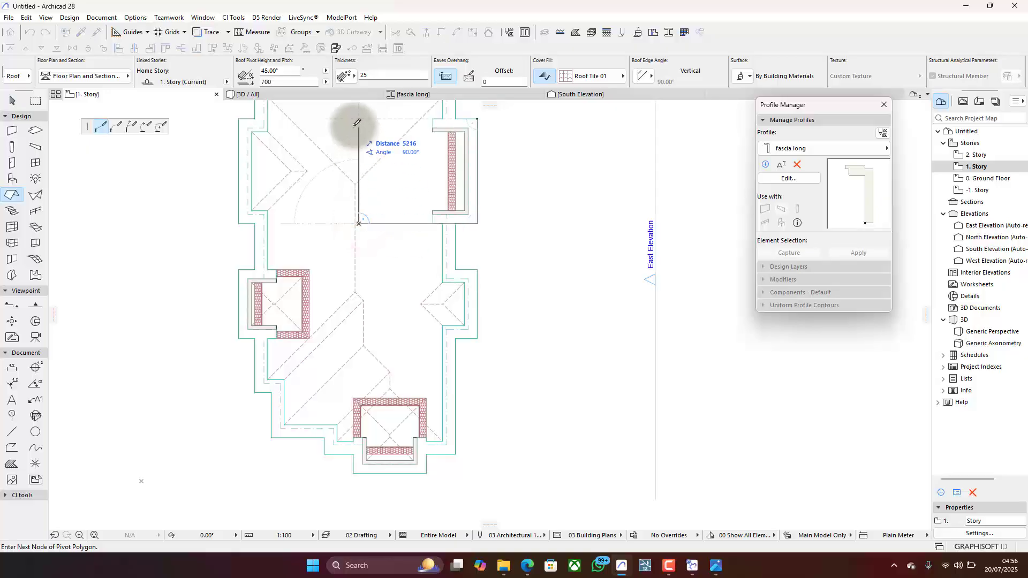
{"action": "left_click", "coordinate": [478, 116]}
{"action": "scroll", "coordinate": [478, 220], "scroll_direction": "down", "scroll_amount": 3}
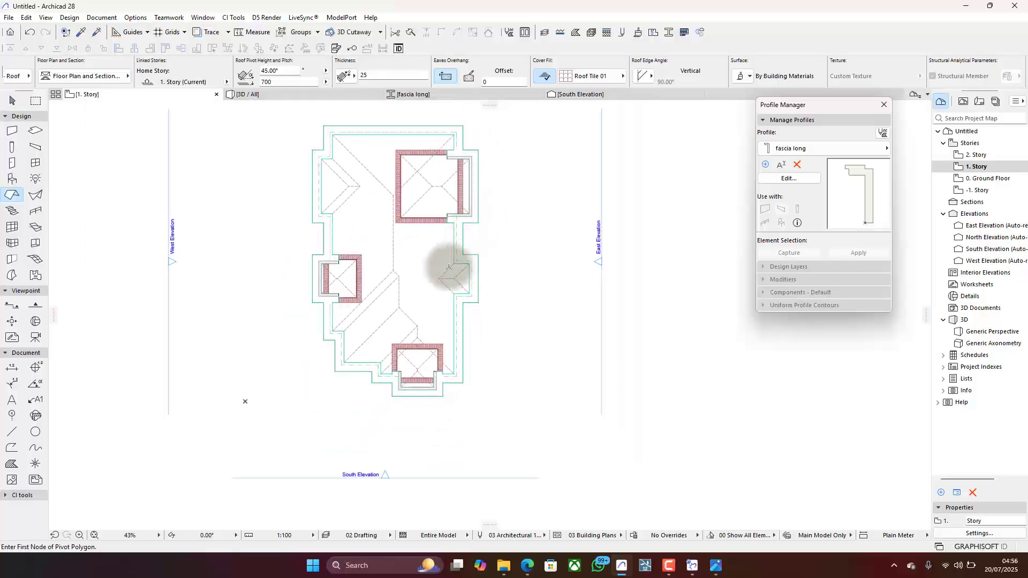
- Select the three projection roofs in 3D, set their pivot height to 1450, and view the result from above
{"action": "left_click", "coordinate": [322, 95]}
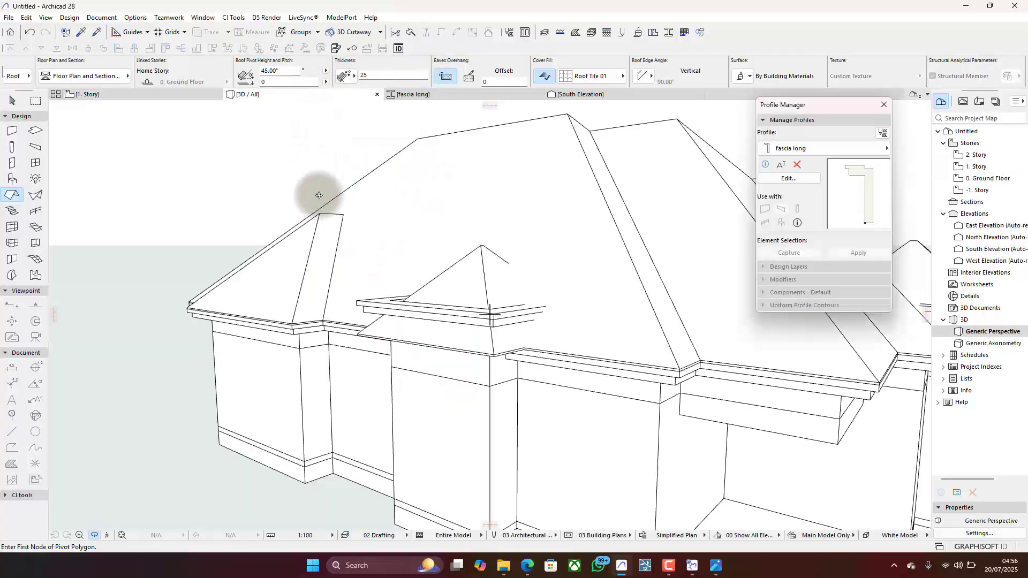
{"action": "scroll", "coordinate": [259, 229], "scroll_direction": "down", "scroll_amount": 5}
{"action": "middle_click_drag", "start_coordinate": [282, 238], "coordinate": [294, 337], "text": "shift"}
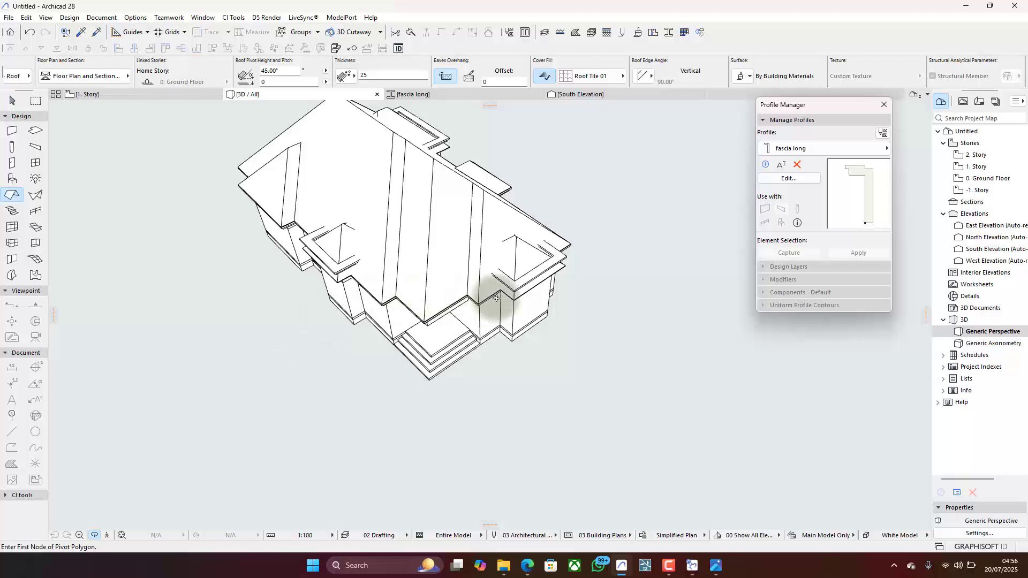
{"action": "middle_click_drag", "start_coordinate": [496, 298], "coordinate": [529, 264], "text": "shift"}
{"action": "key", "text": "Escape"}
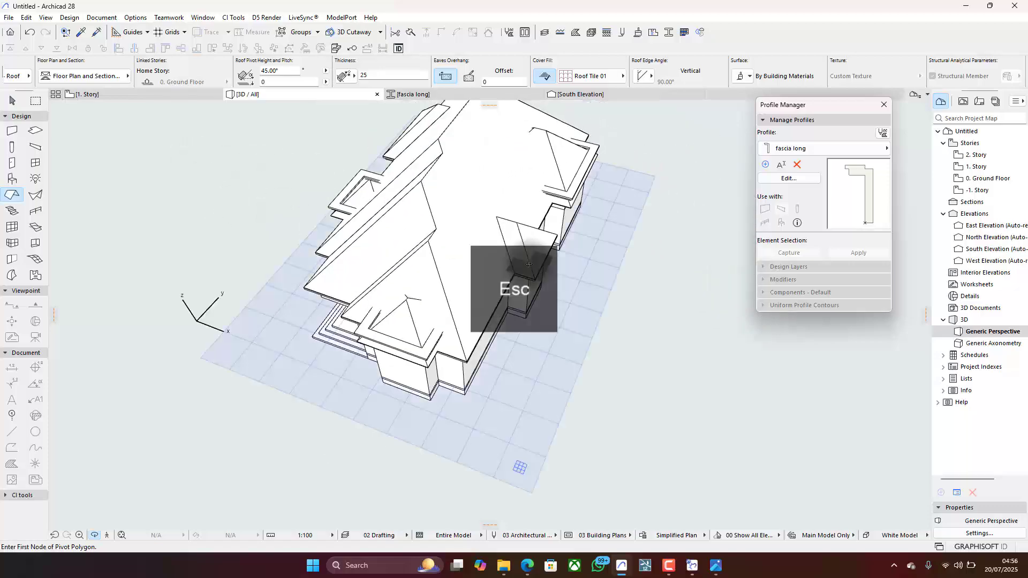
{"action": "left_click", "coordinate": [369, 192]}
{"action": "left_click", "coordinate": [407, 316], "text": "shift"}
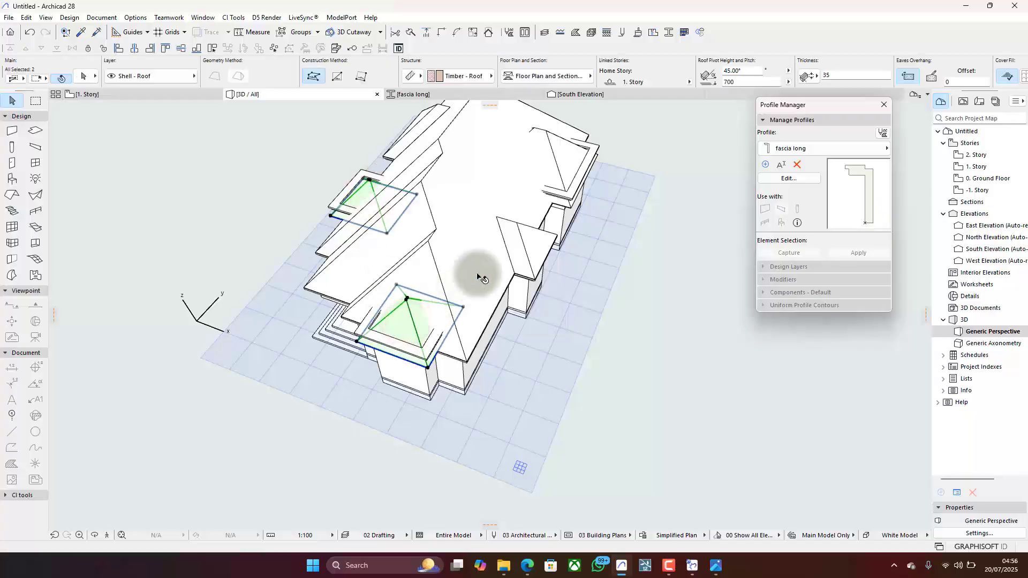
{"action": "left_click", "coordinate": [551, 156], "text": "shift"}
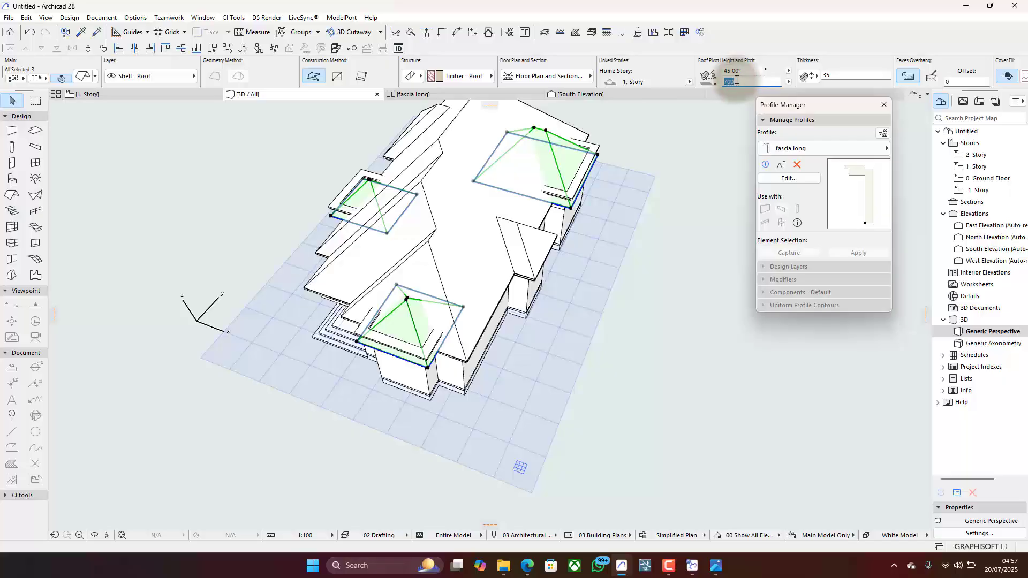
{"action": "key", "text": "Return"}
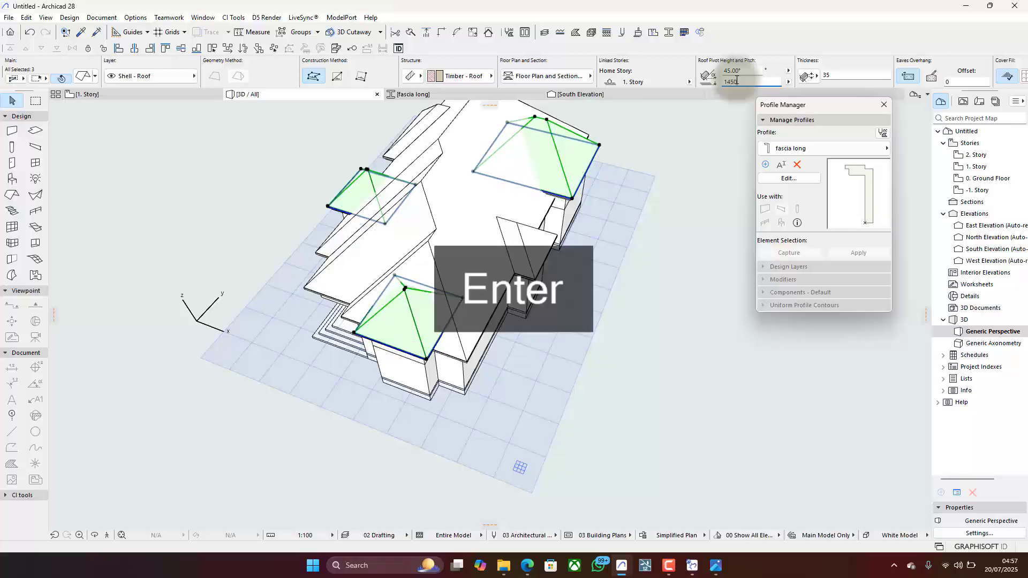
{"action": "left_click", "coordinate": [628, 343]}
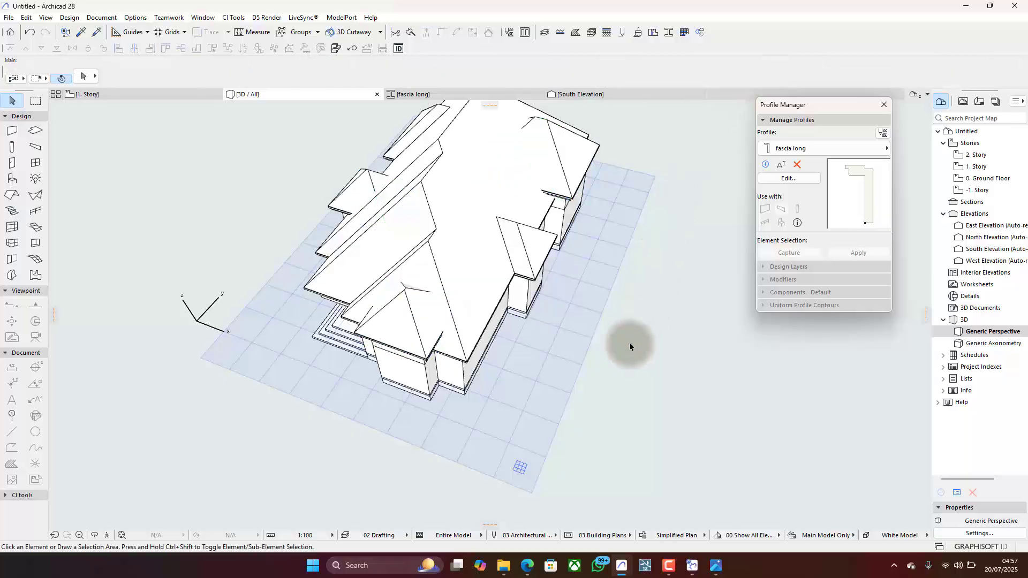
{"action": "middle_click_drag", "start_coordinate": [628, 342], "coordinate": [610, 293], "text": "shift"}
{"action": "middle_click_drag", "start_coordinate": [521, 296], "coordinate": [225, 410], "text": "shift"}
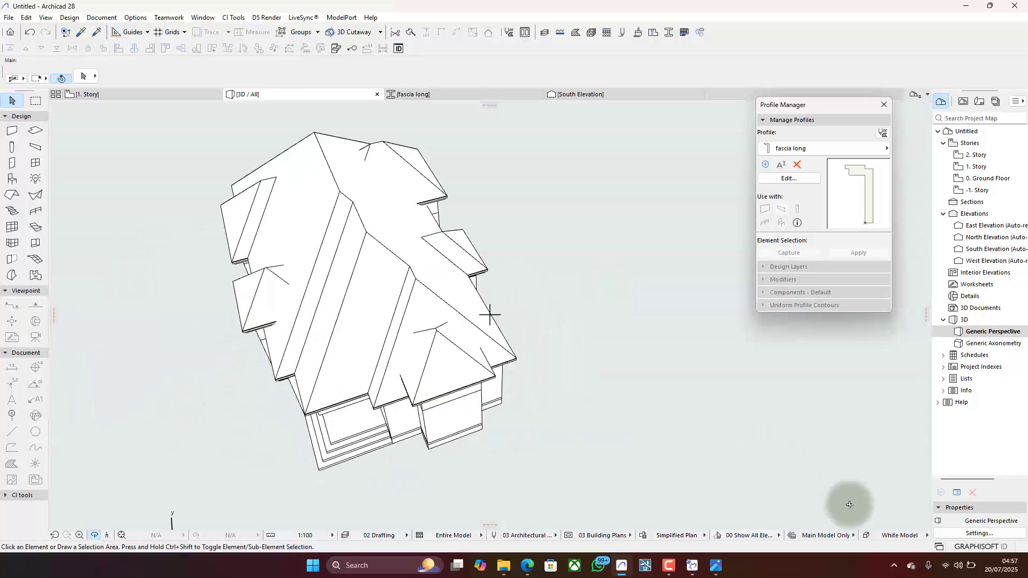
{"action": "left_click", "coordinate": [867, 533]}
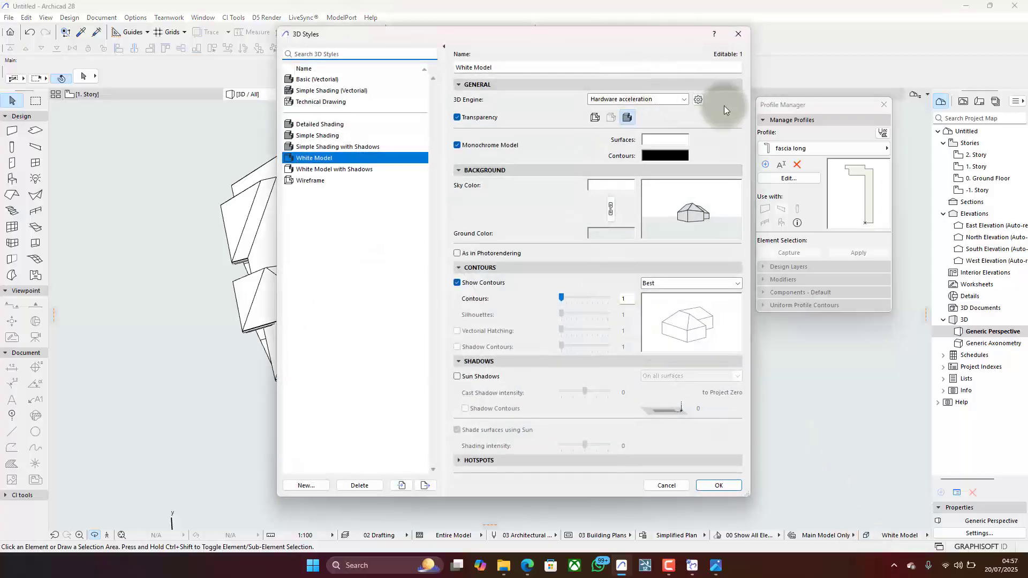
{"action": "left_click", "coordinate": [698, 99]}
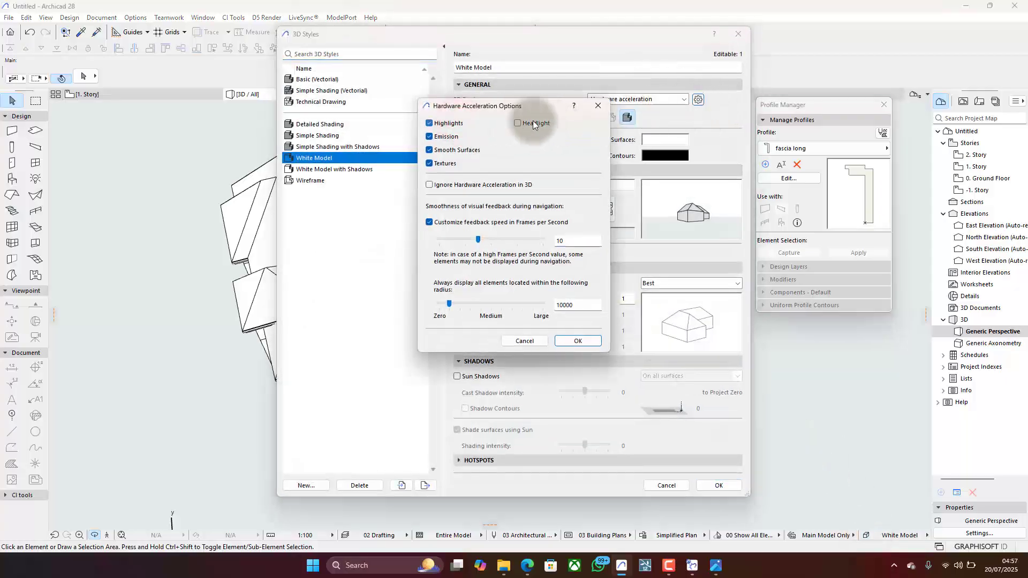
{"action": "left_click", "coordinate": [697, 480]}
- Set the 3D view's style to Simple Shading while viewing the exposed back of a projection roof
{"action": "left_click_drag", "start_coordinate": [423, 337], "coordinate": [530, 348]}
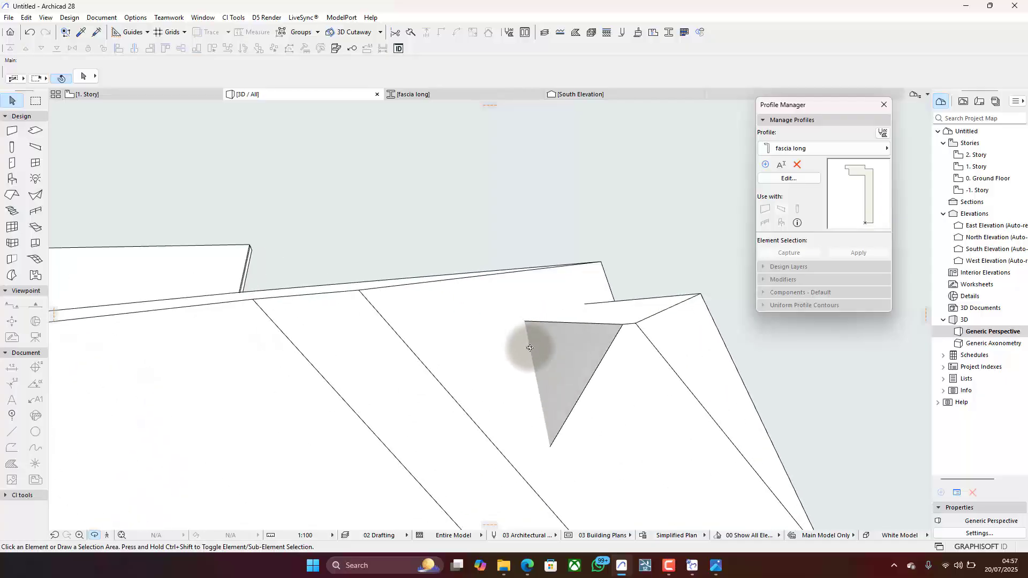
{"action": "left_click", "coordinate": [899, 535]}
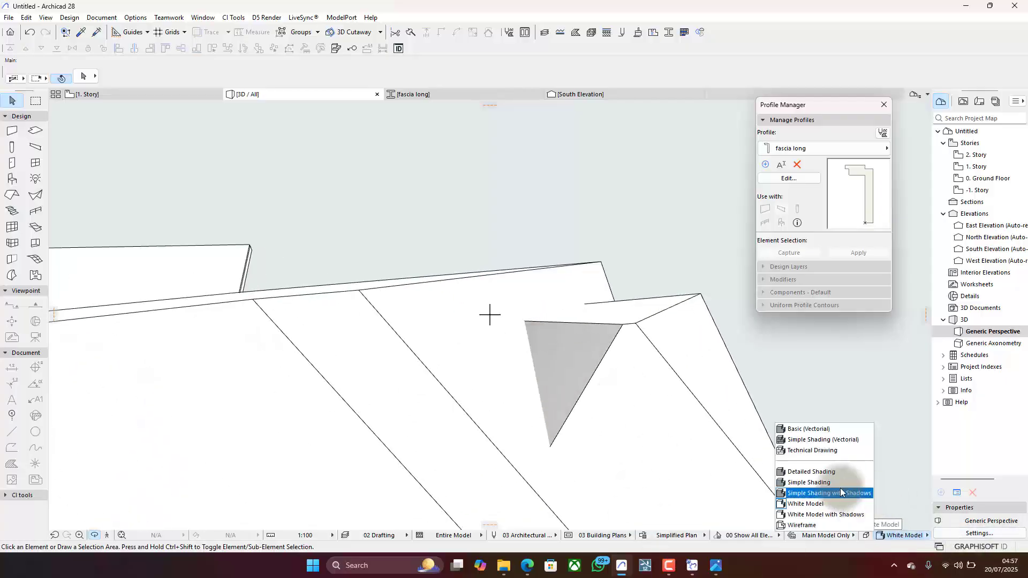
{"action": "left_click", "coordinate": [813, 479]}
- Examine in 3D how the rear slopes of the raised projection roofs meet the main roof
{"action": "scroll", "coordinate": [557, 334], "scroll_direction": "down", "scroll_amount": 4}
{"action": "scroll", "coordinate": [570, 339], "scroll_direction": "up", "scroll_amount": 4}
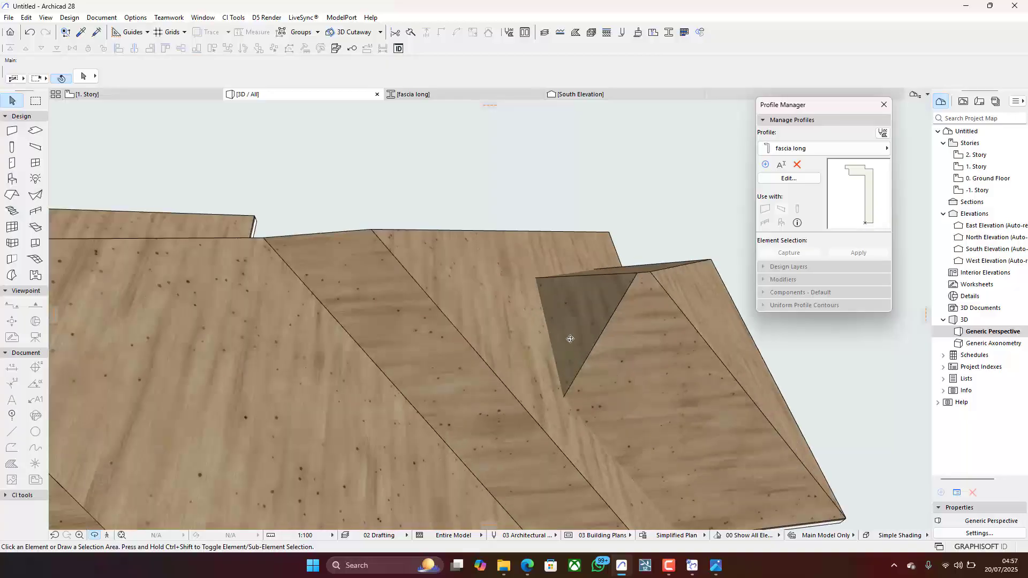
{"action": "left_click_drag", "start_coordinate": [583, 328], "coordinate": [520, 214]}
{"action": "scroll", "coordinate": [521, 213], "scroll_direction": "down", "scroll_amount": 10}
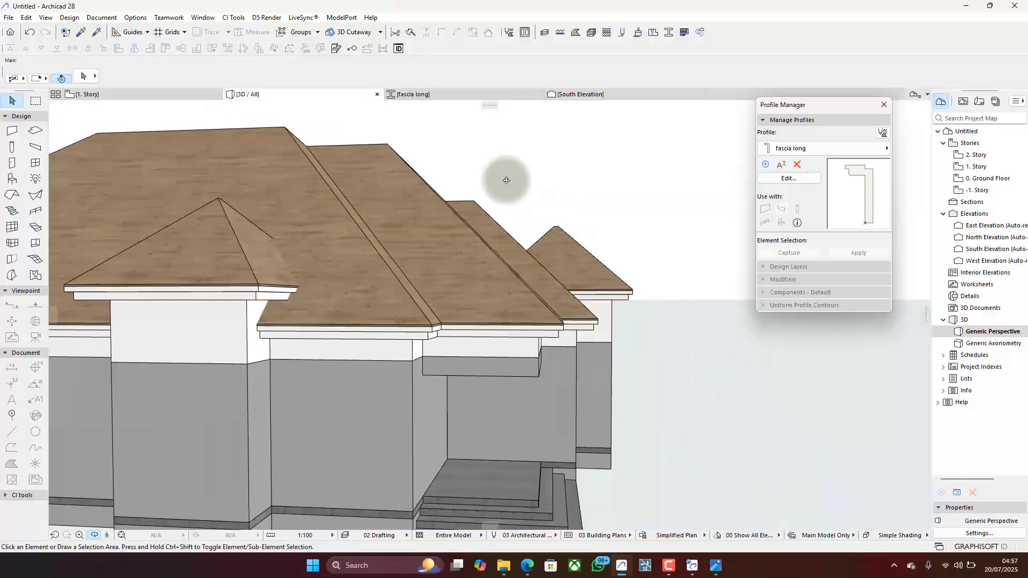
{"action": "scroll", "coordinate": [545, 209], "scroll_direction": "up", "scroll_amount": 10}
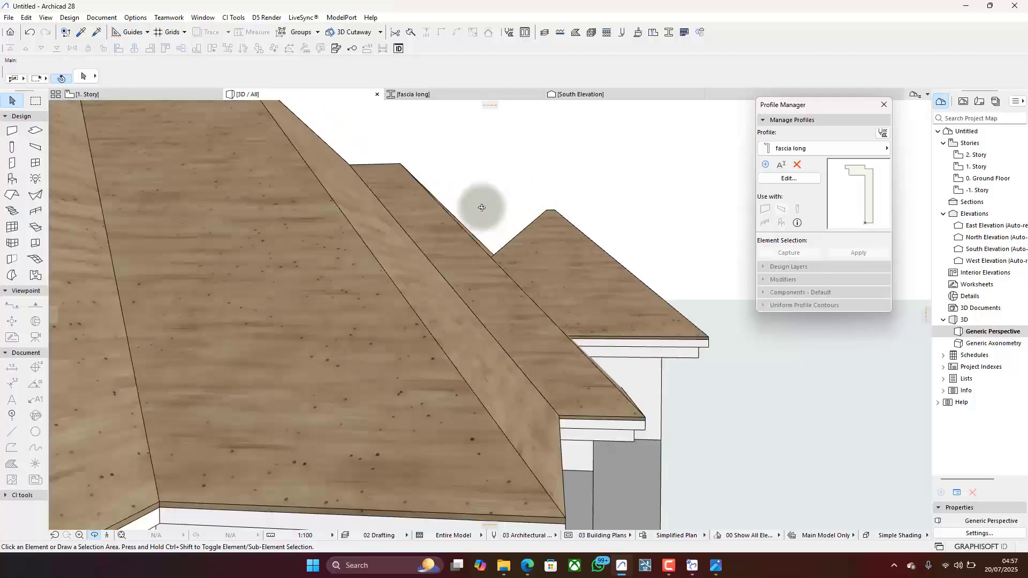
{"action": "left_click_drag", "start_coordinate": [510, 229], "coordinate": [523, 284]}
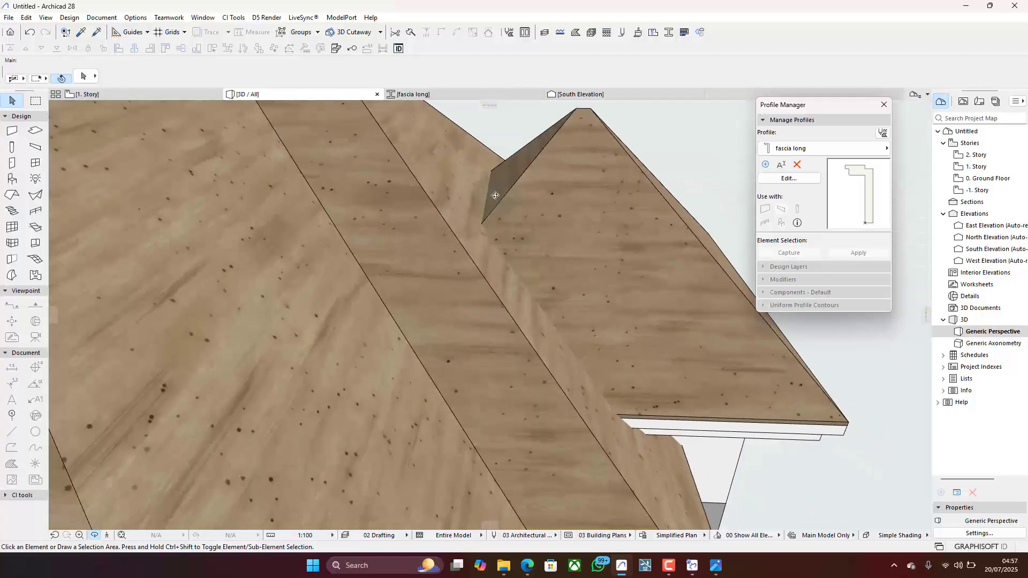
{"action": "left_click_drag", "start_coordinate": [493, 195], "coordinate": [509, 244]}
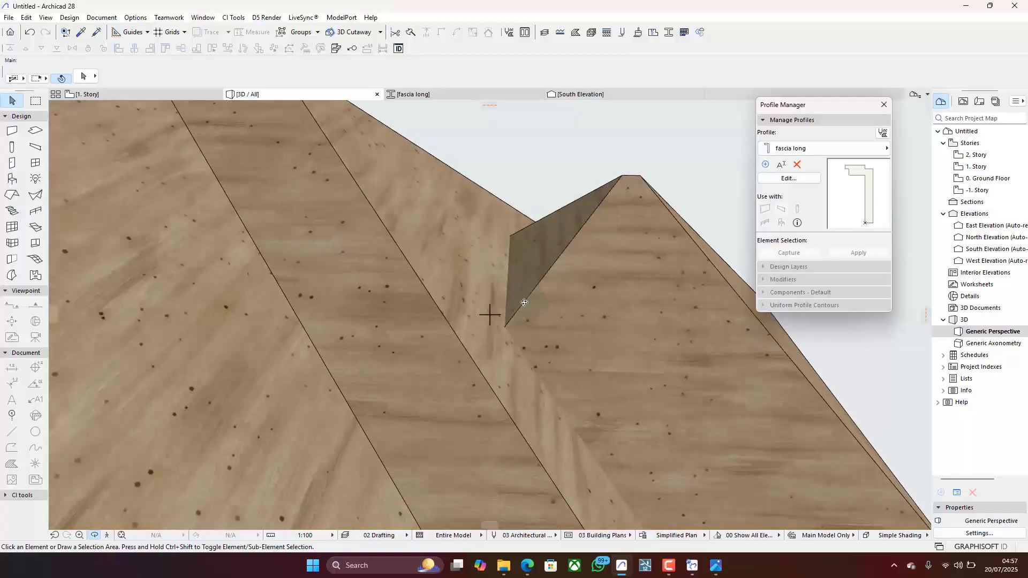
{"action": "scroll", "coordinate": [558, 238], "scroll_direction": "down", "scroll_amount": 5}
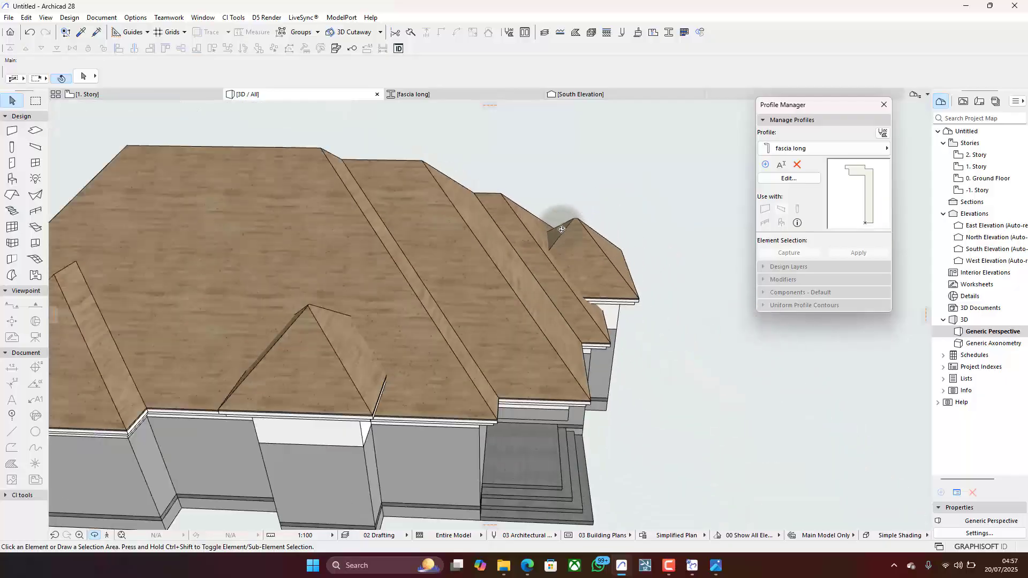
{"action": "left_click_drag", "start_coordinate": [553, 239], "coordinate": [291, 333]}
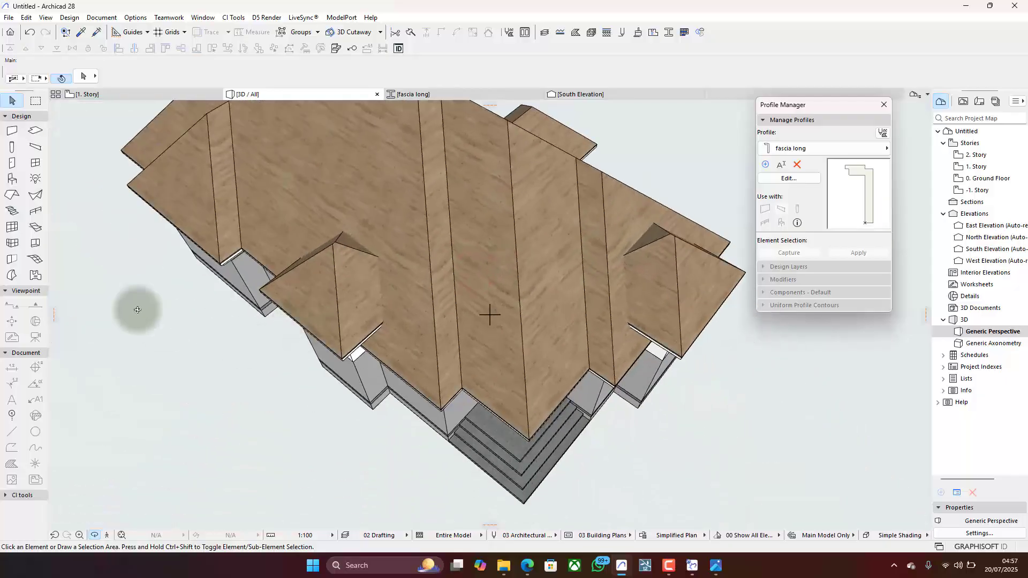
- On the 1. Story plan, change the rear plane of the south projection roof to a 90° gable, applied to that plane only
{"action": "left_click", "coordinate": [99, 94]}
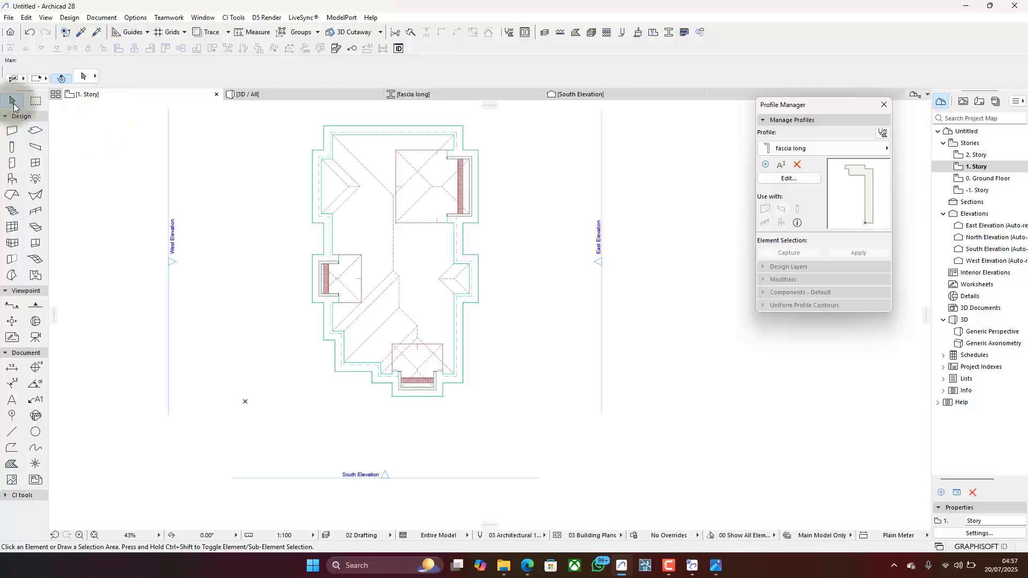
{"action": "scroll", "coordinate": [413, 352], "scroll_direction": "up", "scroll_amount": 5}
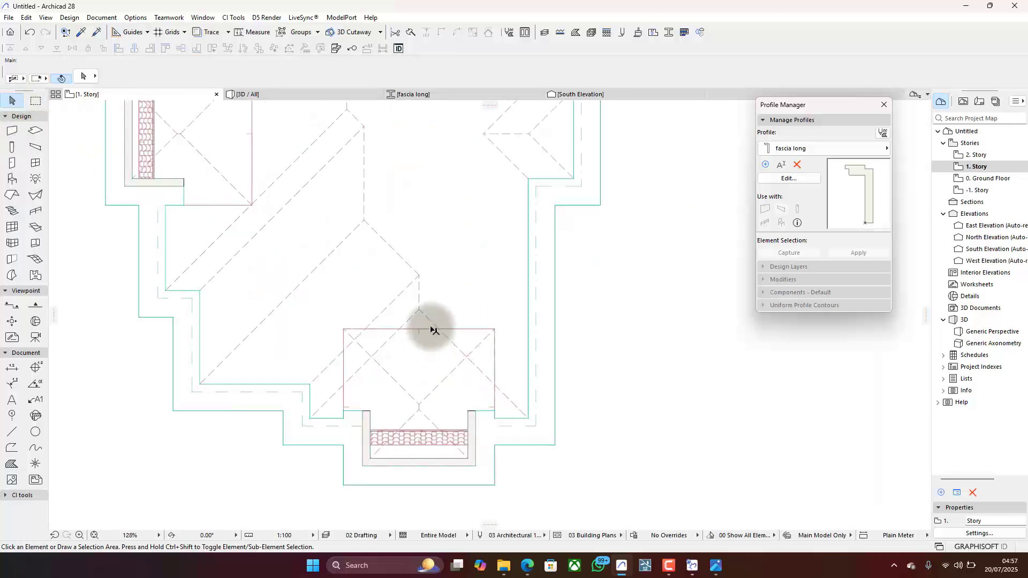
{"action": "left_click", "coordinate": [429, 330]}
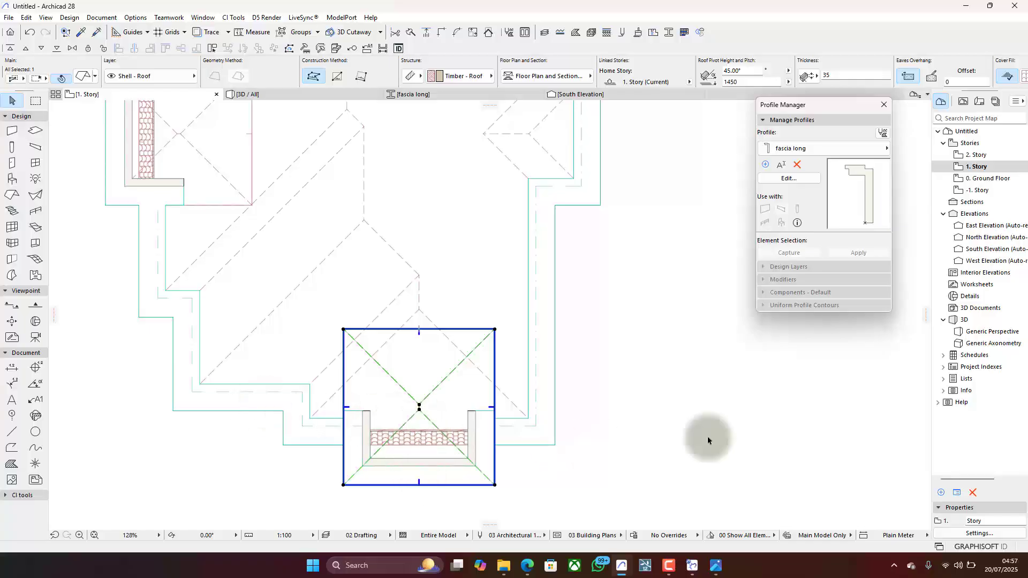
{"action": "left_click", "coordinate": [427, 330]}
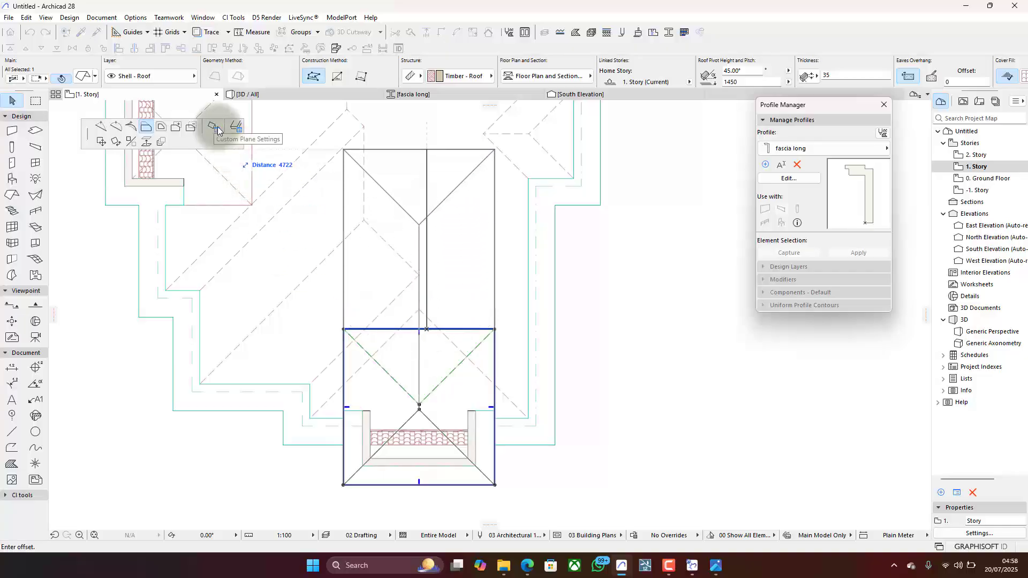
{"action": "left_click", "coordinate": [214, 127]}
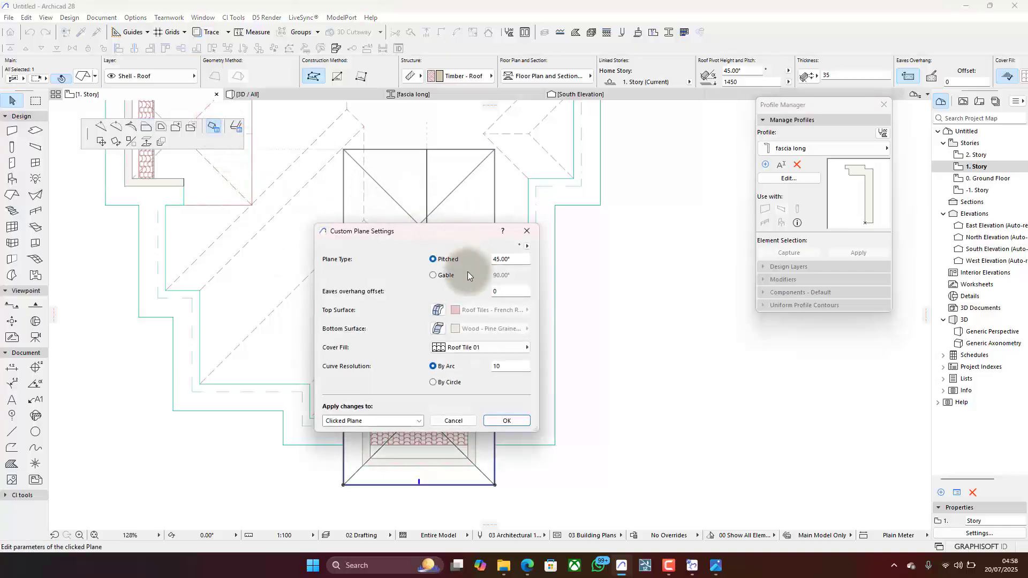
{"action": "left_click", "coordinate": [433, 275]}
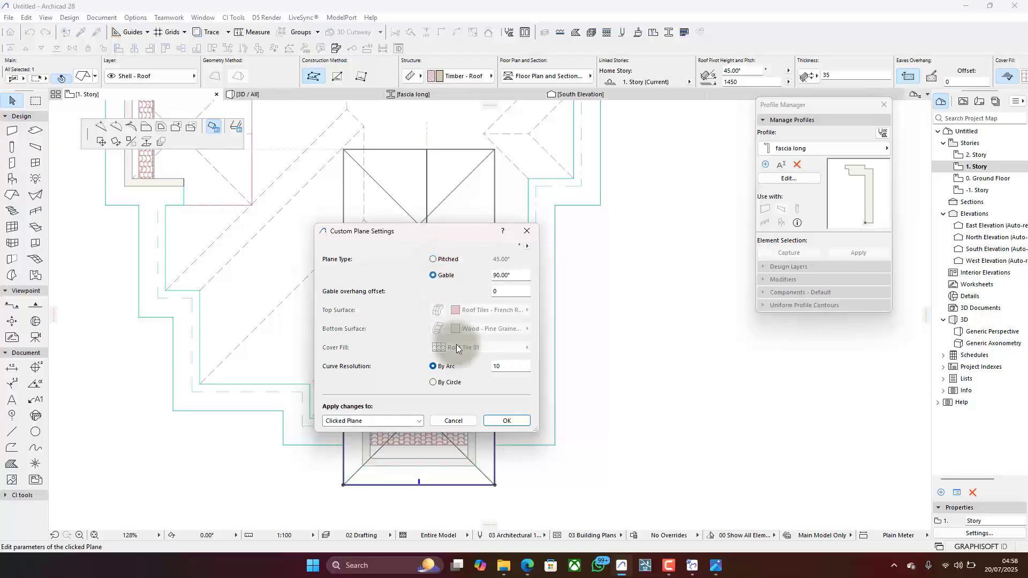
{"action": "left_click", "coordinate": [507, 421]}
{"action": "scroll", "coordinate": [386, 385], "scroll_direction": "down", "scroll_amount": 5}
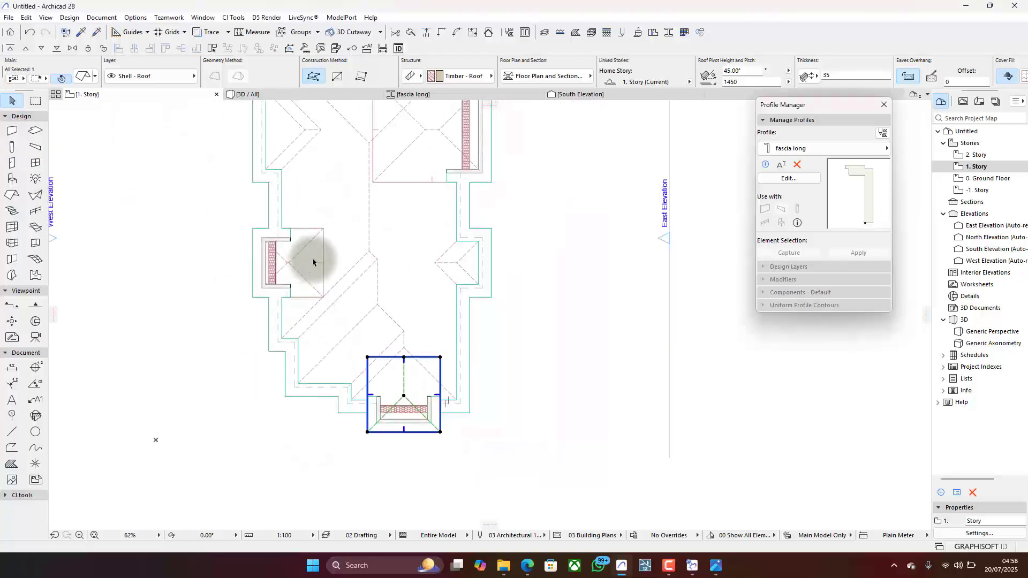
{"action": "left_click", "coordinate": [323, 244]}
{"action": "left_click", "coordinate": [323, 229]}
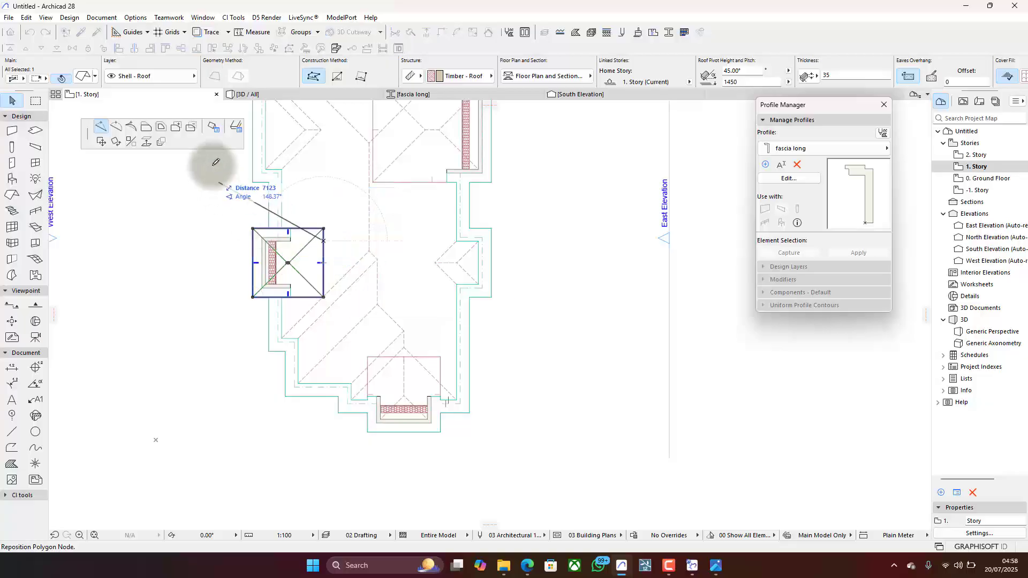
{"action": "right_click", "coordinate": [208, 211]}
{"action": "left_click", "coordinate": [275, 281]}
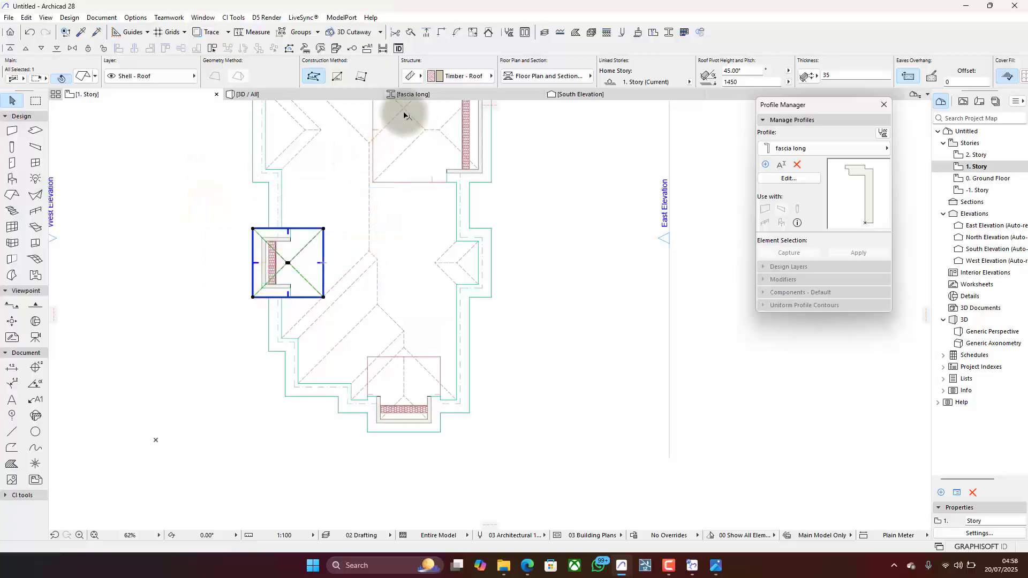
- Examine in 3D how the gabled rear end of the south projection roof meets the main roof
{"action": "left_click", "coordinate": [335, 98]}
{"action": "scroll", "coordinate": [489, 314], "scroll_direction": "up", "scroll_amount": 5}
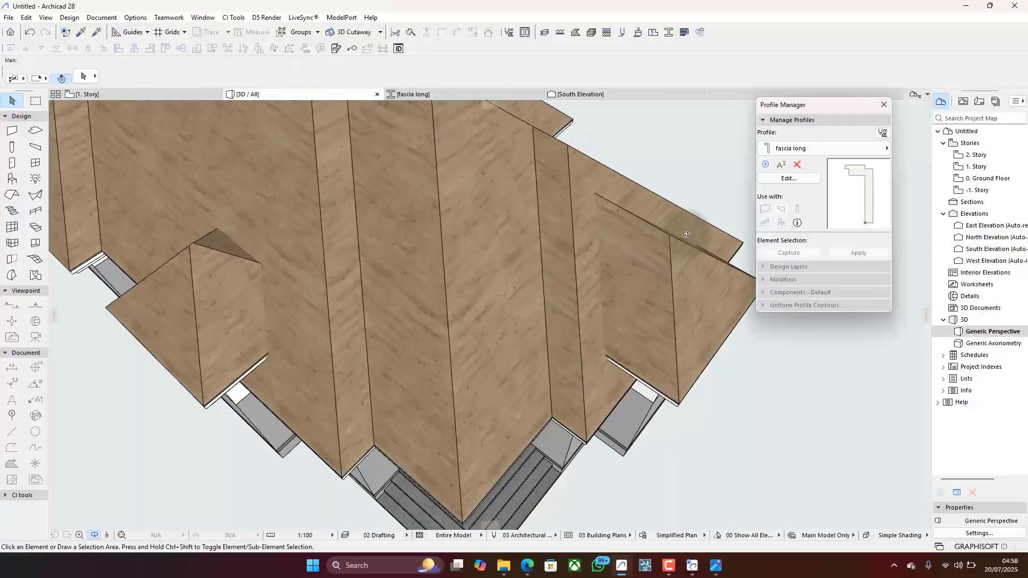
{"action": "scroll", "coordinate": [617, 216], "scroll_direction": "down", "scroll_amount": 8}
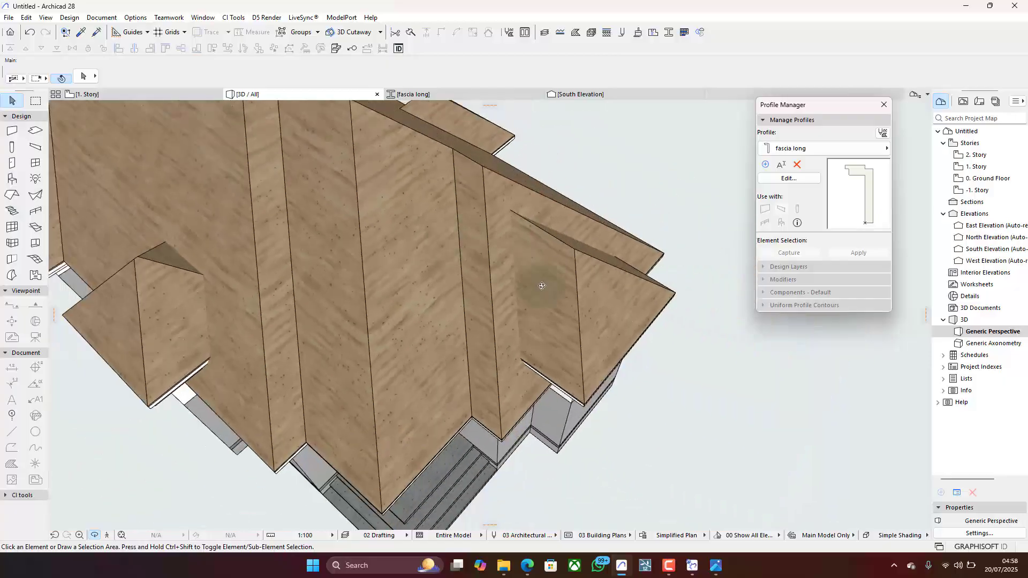
{"action": "middle_click_drag", "start_coordinate": [660, 212], "coordinate": [471, 252], "text": "shift"}
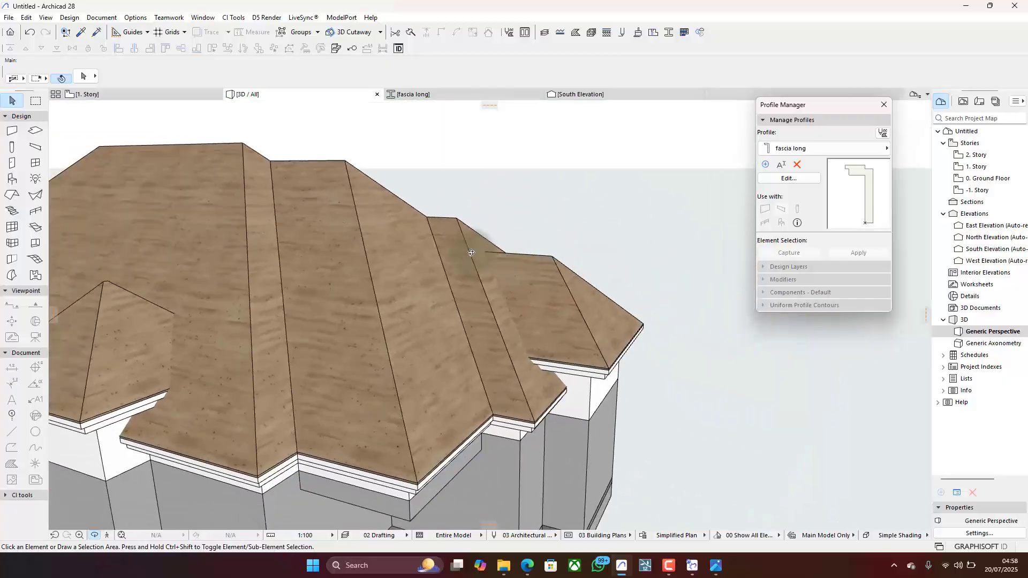
{"action": "key", "text": "Escape"}
- Isolate the south projection roof in 3D and inspect its open gable end and sloped planes from several sides
{"action": "left_click", "coordinate": [562, 297]}
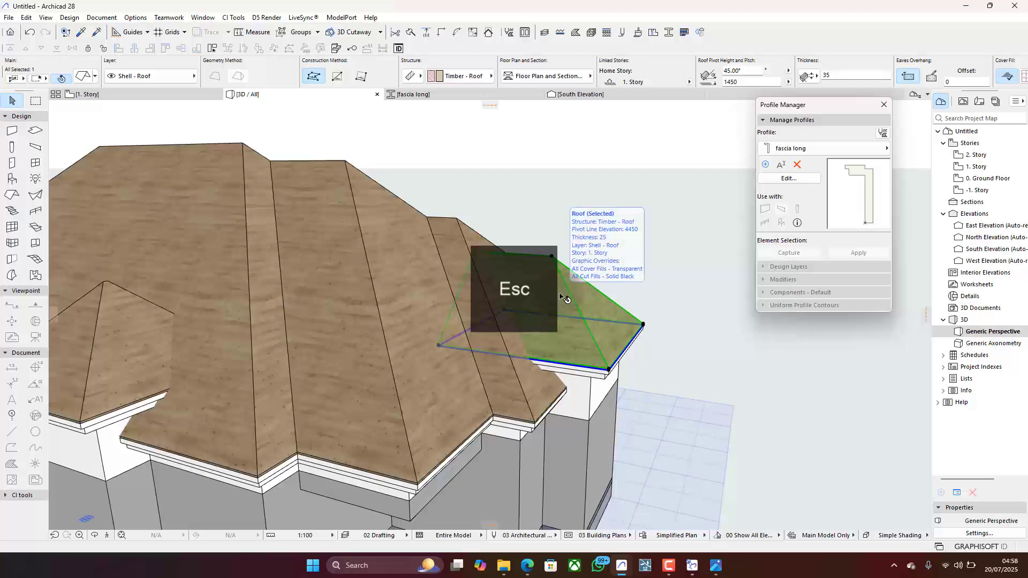
{"action": "key", "text": "F5"}
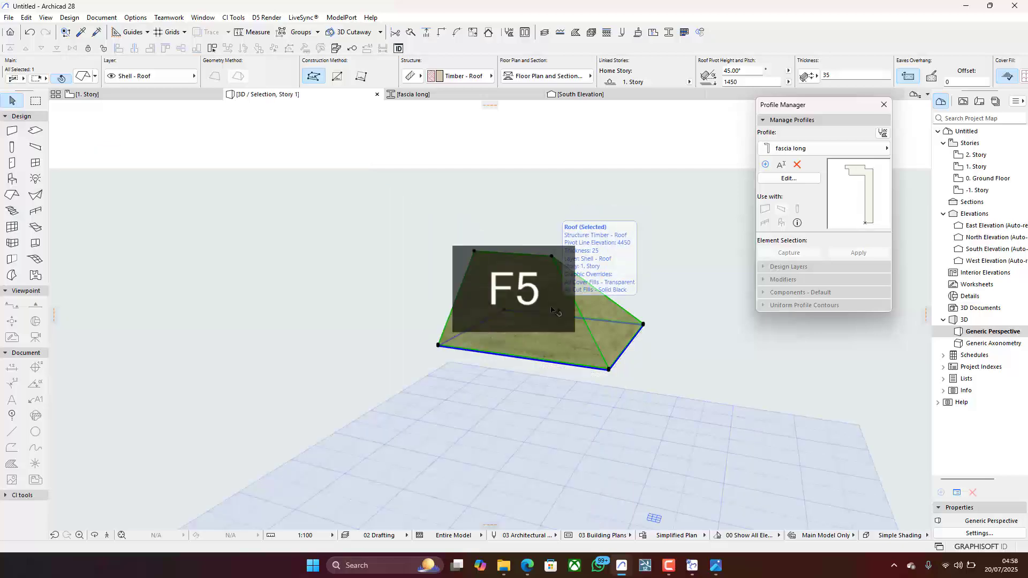
{"action": "left_click", "coordinate": [451, 406]}
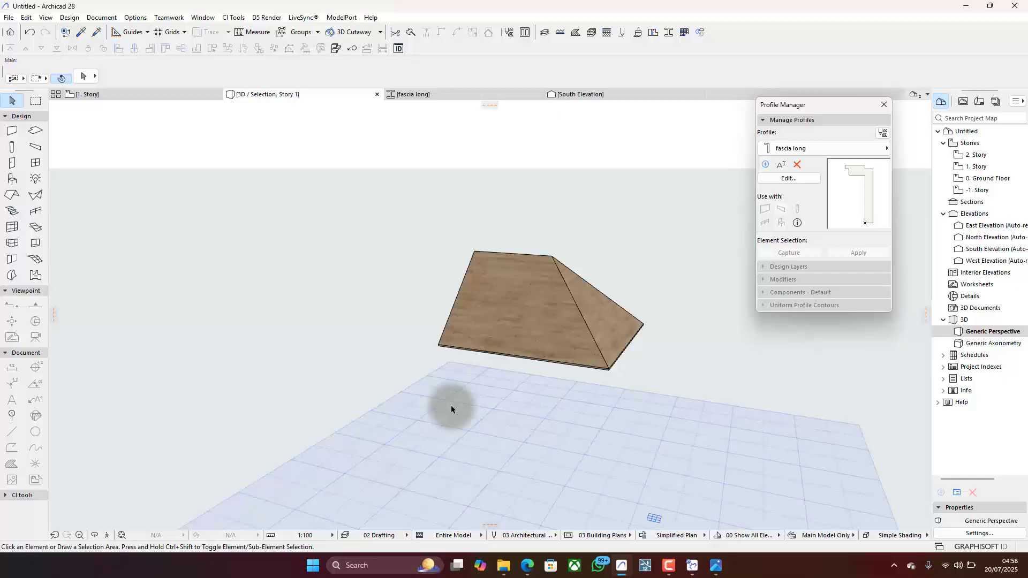
{"action": "key", "text": "F5"}
{"action": "left_click", "coordinate": [497, 347]}
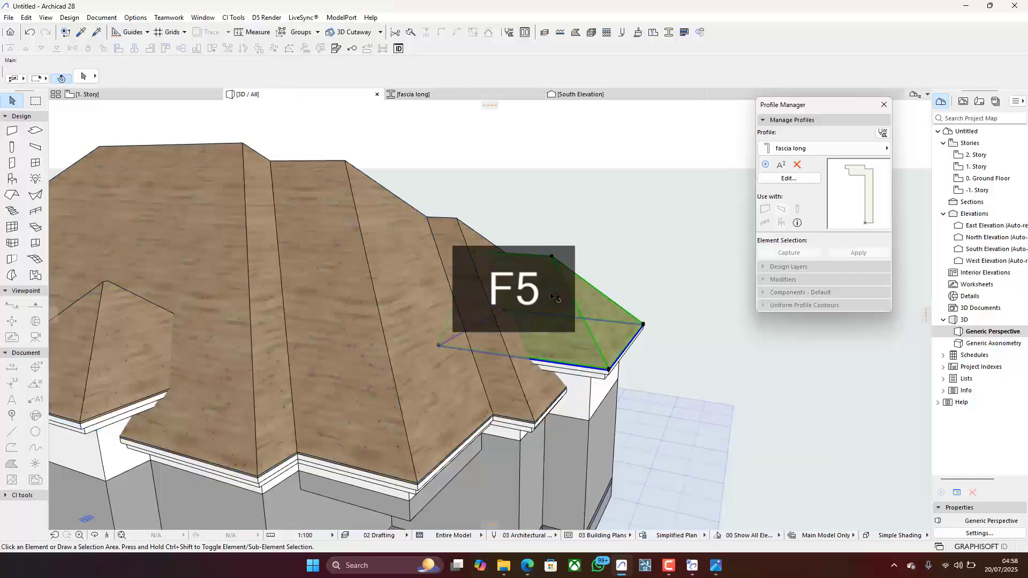
{"action": "key", "text": "F5"}
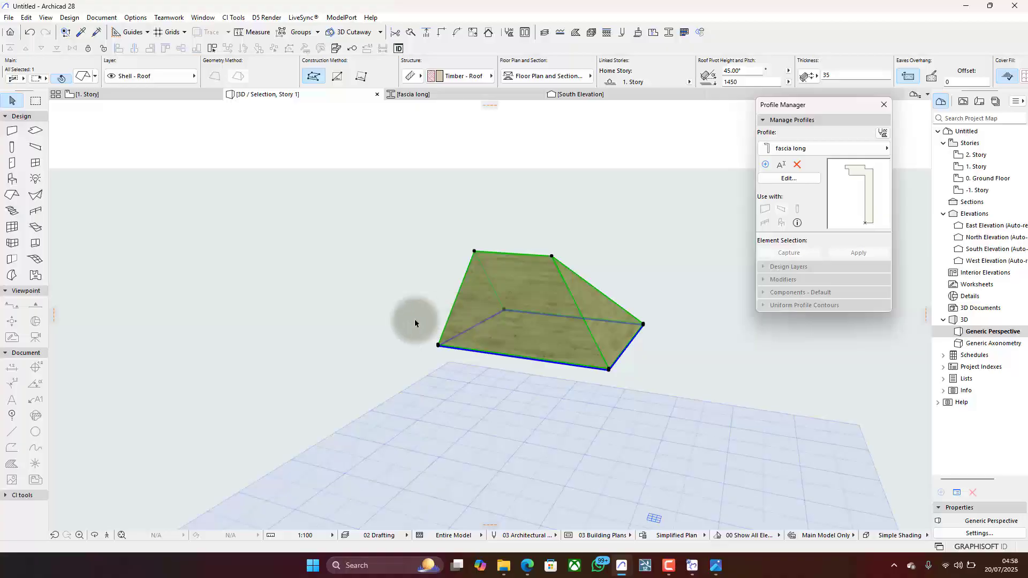
{"action": "left_click", "coordinate": [637, 325]}
{"action": "middle_click_drag", "start_coordinate": [389, 413], "coordinate": [612, 357], "text": "shift"}
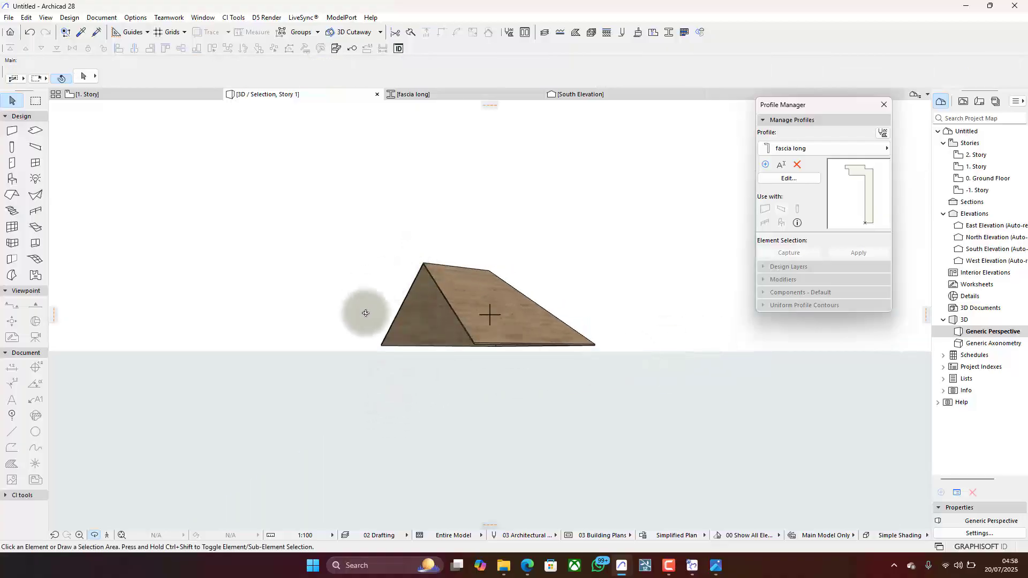
{"action": "middle_click_drag", "start_coordinate": [585, 314], "coordinate": [507, 392], "text": "shift"}
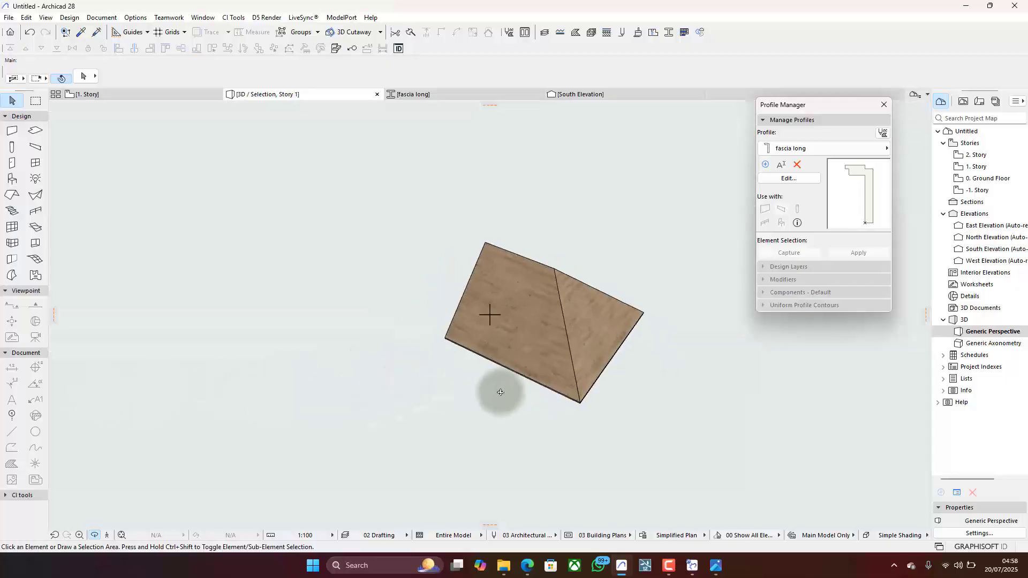
- Restore the full model in 3D and fly beneath the roofs to examine how the projection roofs pass through the main roof
{"action": "key", "text": "F5"}
{"action": "scroll", "coordinate": [529, 359], "scroll_direction": "up", "scroll_amount": 10}
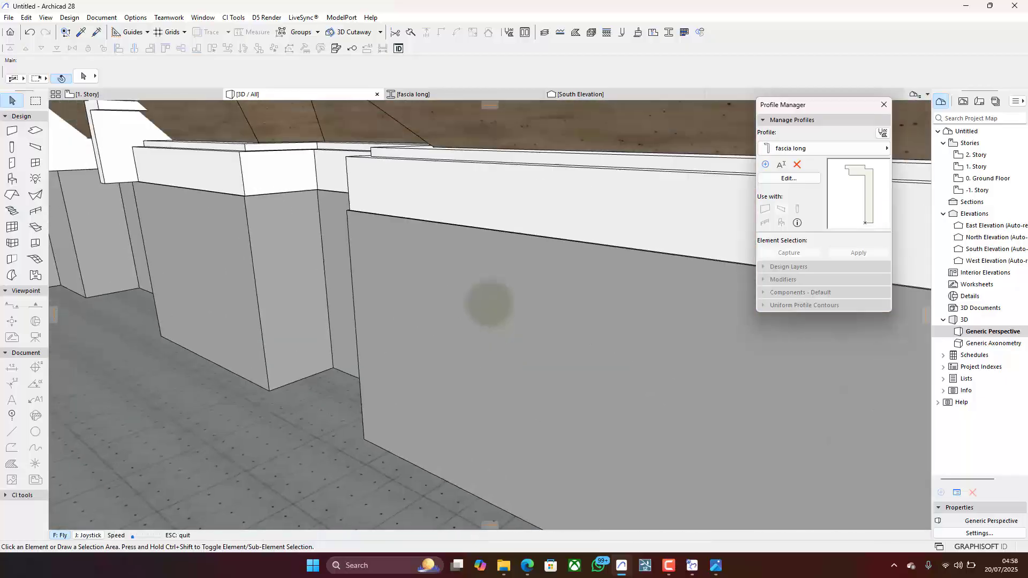
{"action": "key", "text": "Left"}
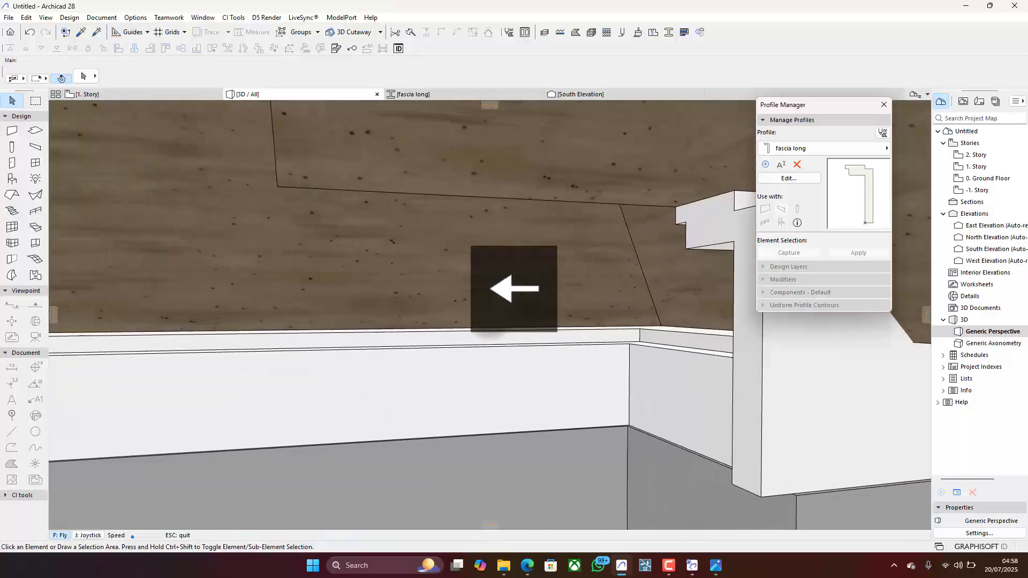
{"action": "key", "text": "Down"}
{"action": "key", "text": "Down"}
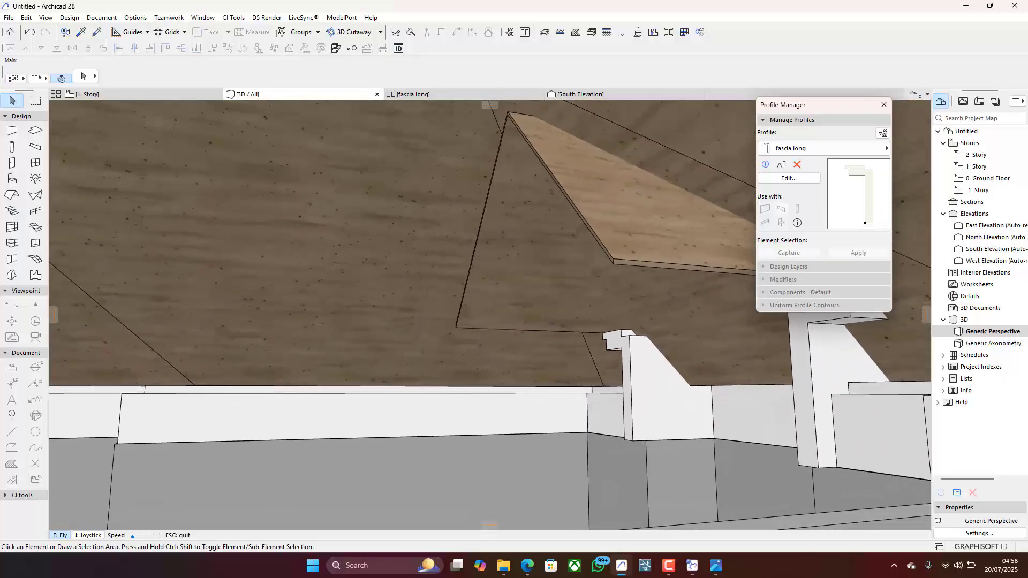
{"action": "key", "text": "Down"}
{"action": "key", "text": "Down"}
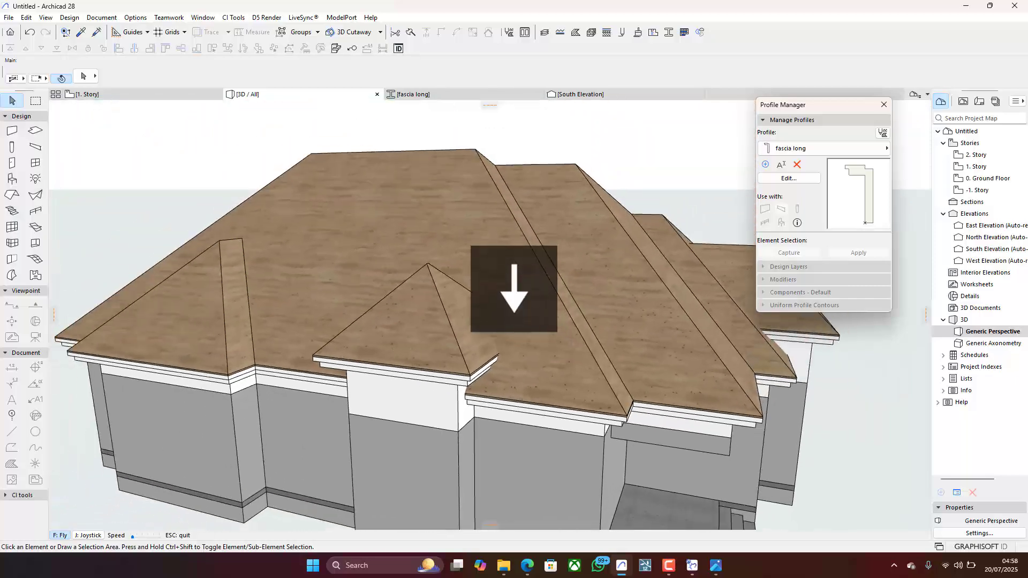
{"action": "key", "text": "Escape"}
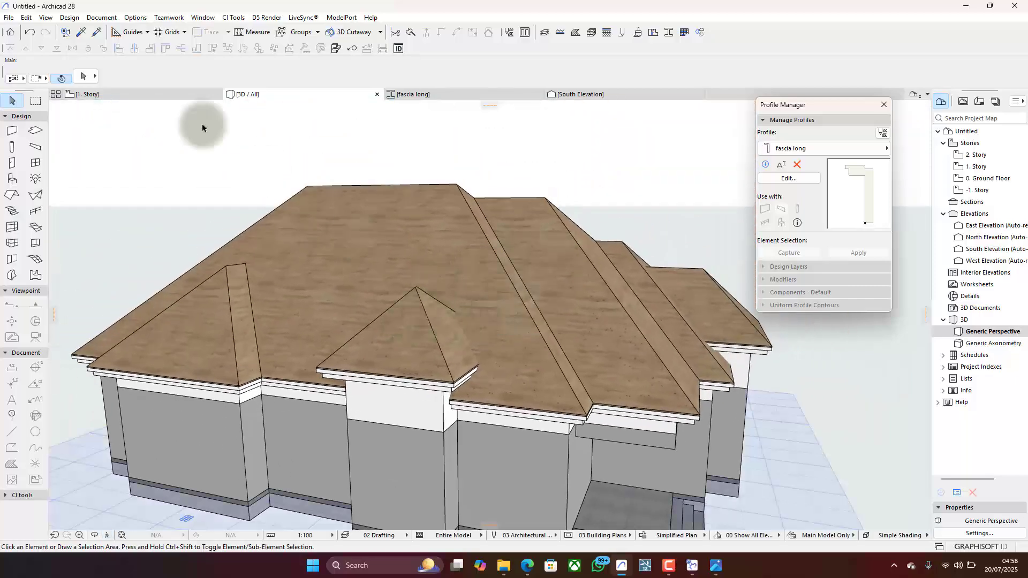
- On the 1. Story plan, change the inner rear plane of the west projection roof to a 90° gable
{"action": "left_click", "coordinate": [126, 98]}
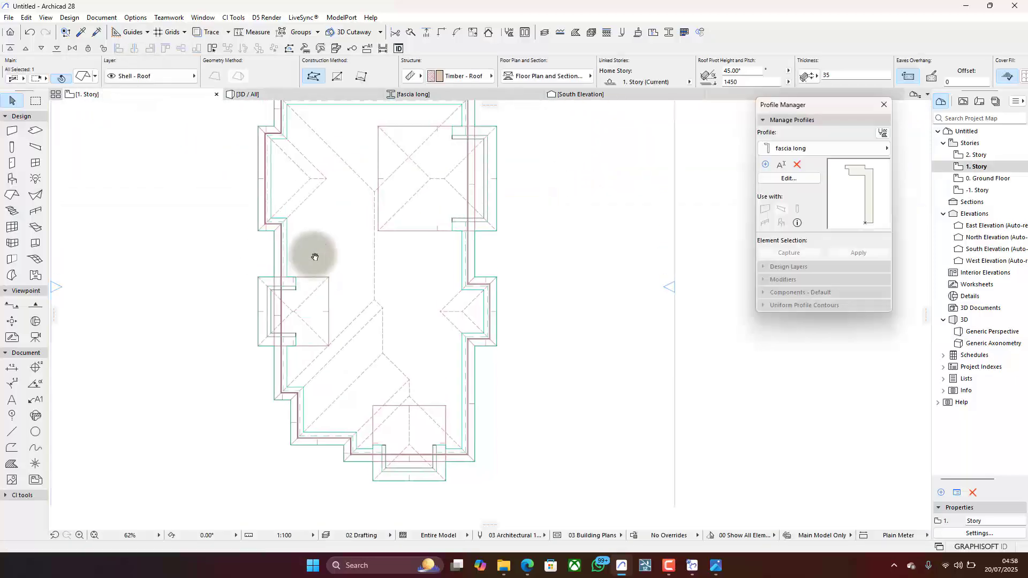
{"action": "left_click", "coordinate": [329, 303]}
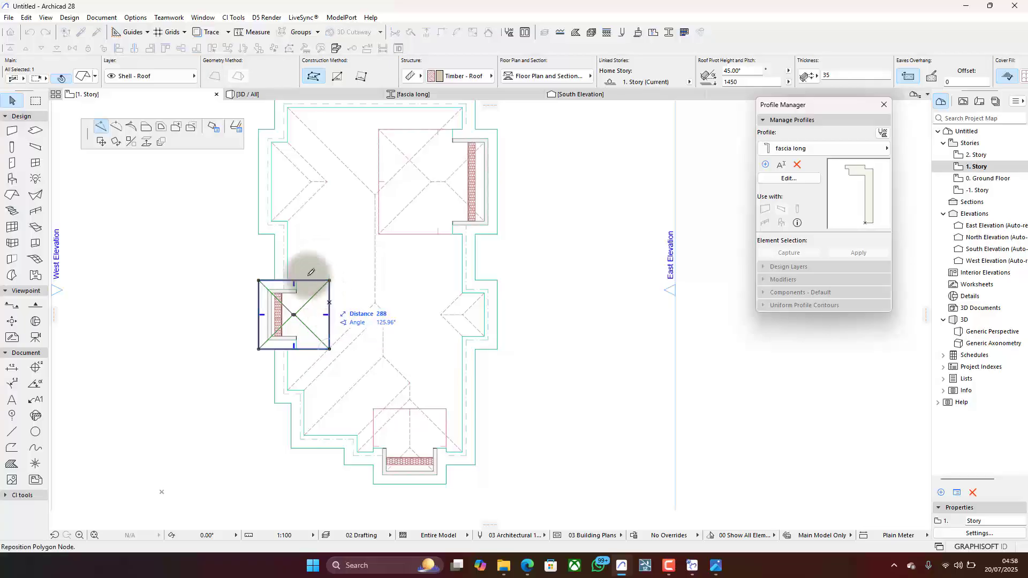
{"action": "left_click", "coordinate": [209, 131]}
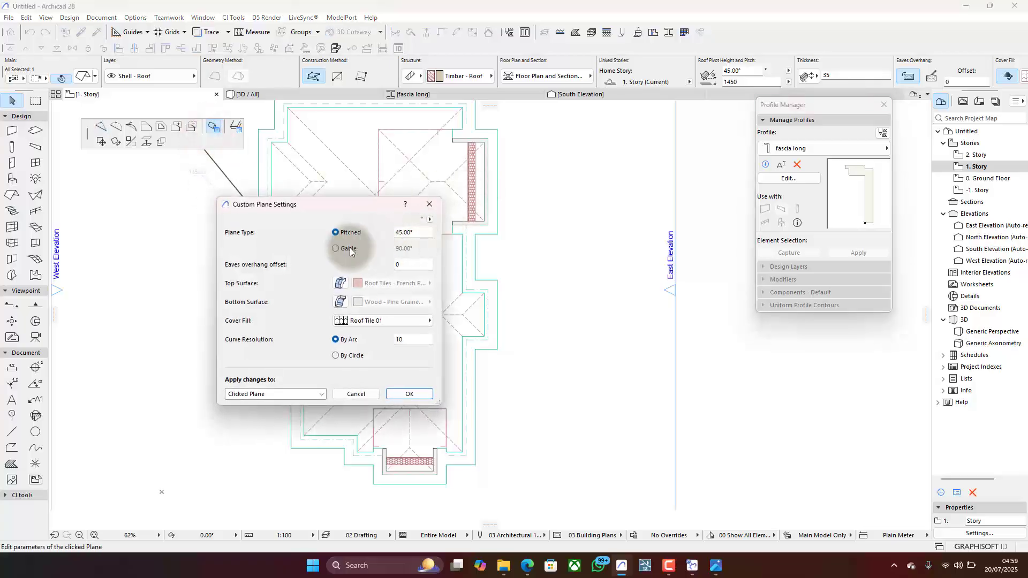
{"action": "left_click", "coordinate": [404, 395]}
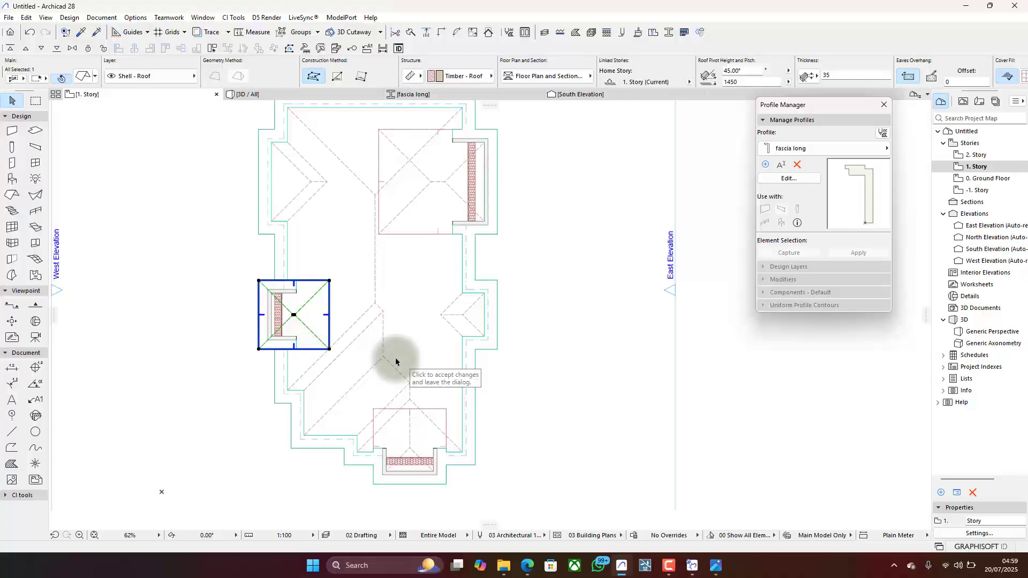
{"action": "left_click", "coordinate": [328, 297]}
{"action": "left_click", "coordinate": [213, 128]}
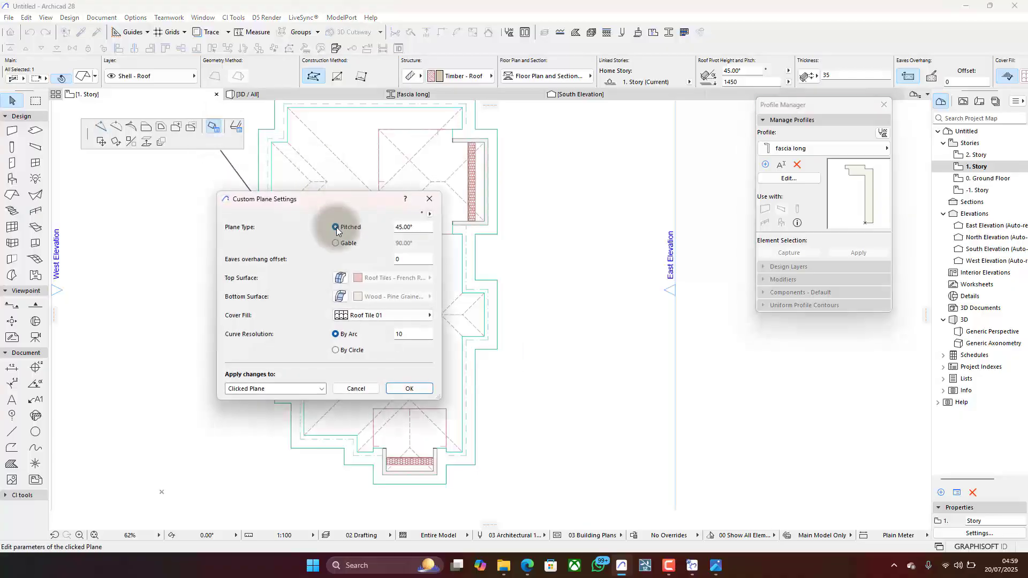
{"action": "left_click", "coordinate": [335, 244]}
{"action": "left_click", "coordinate": [406, 387]}
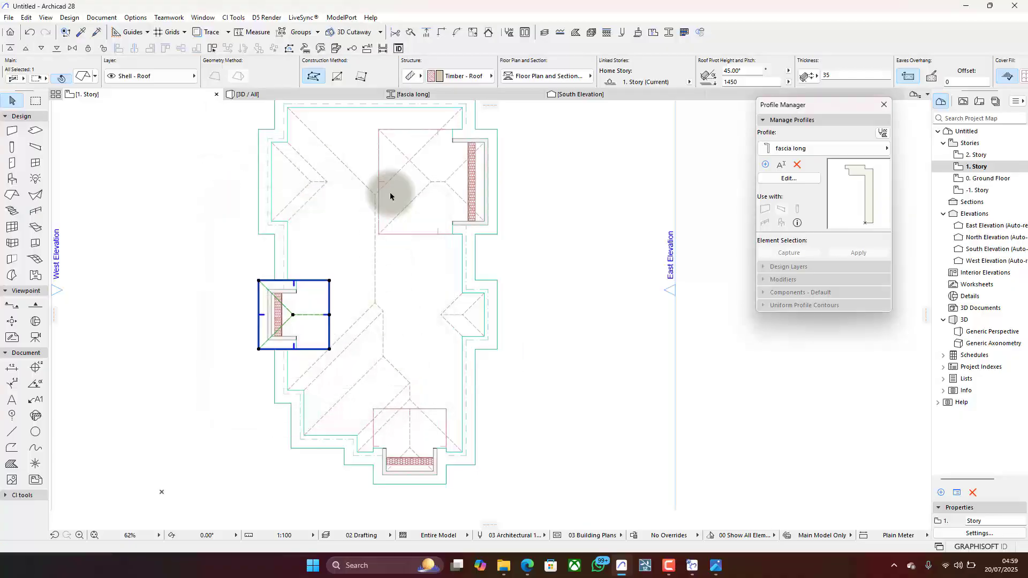
- Change the inner rear plane of the large east projection roof to a 90° gable and deselect the roof
{"action": "left_click", "coordinate": [377, 213]}
{"action": "left_click", "coordinate": [213, 128]}
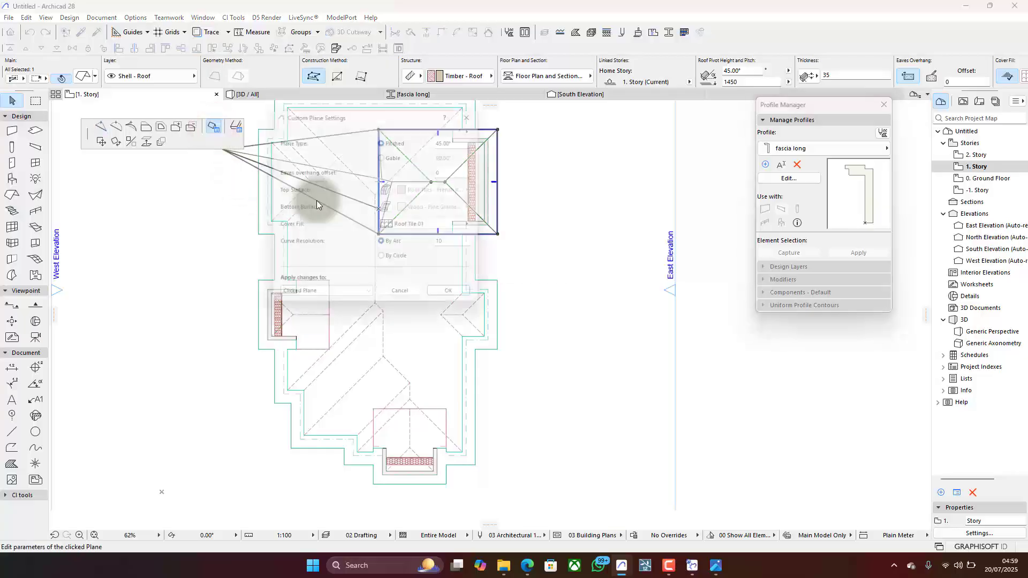
{"action": "left_click", "coordinate": [401, 159]}
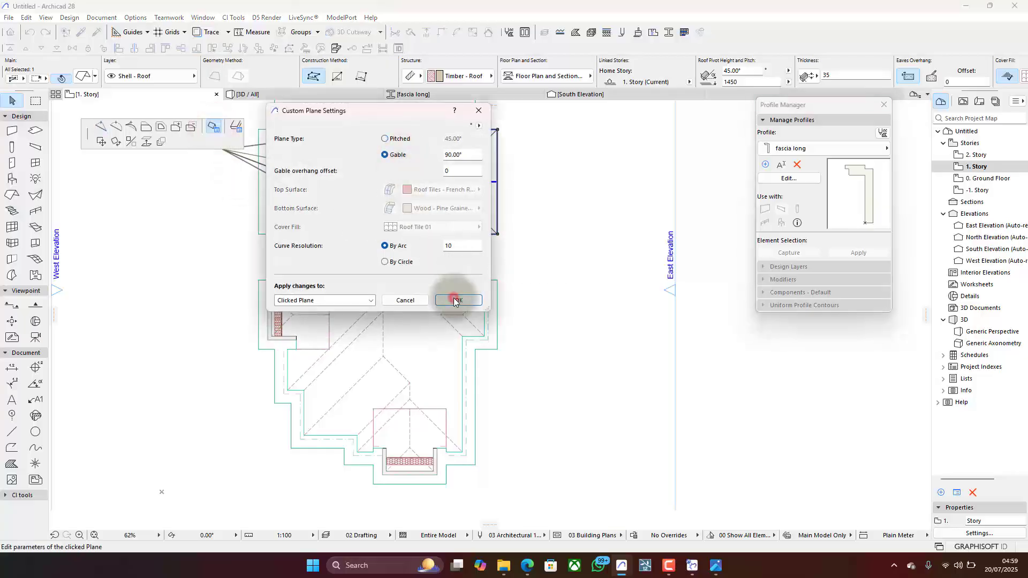
{"action": "left_click", "coordinate": [455, 301]}
{"action": "left_click", "coordinate": [557, 178]}
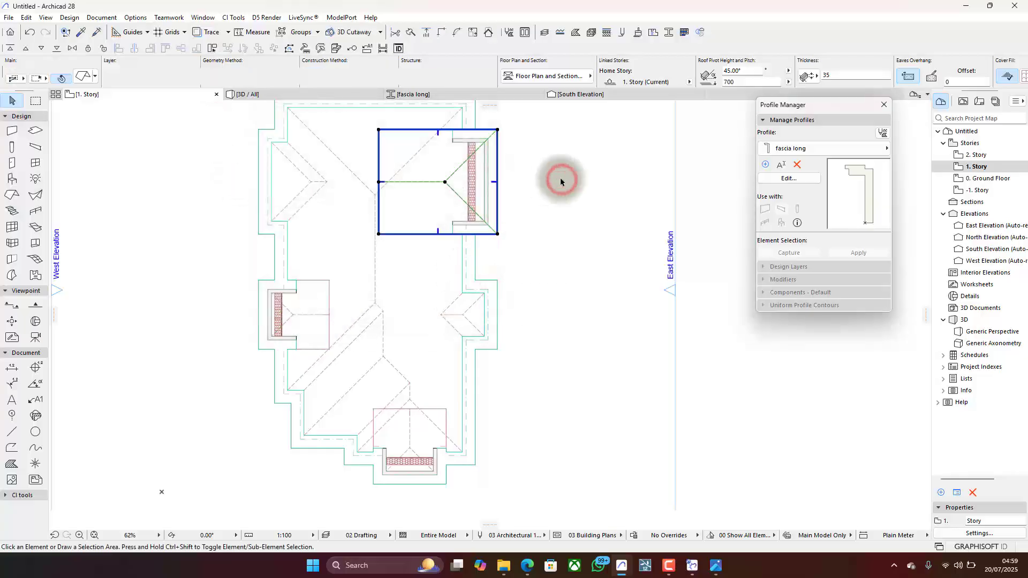
- Examine in 3D from above how the gabled west projection roof runs into the main roof slope
{"action": "left_click", "coordinate": [301, 94]}
{"action": "left_click_drag", "start_coordinate": [420, 241], "coordinate": [417, 306]}
{"action": "key", "text": "Escape"}
{"action": "key", "text": "Escape"}
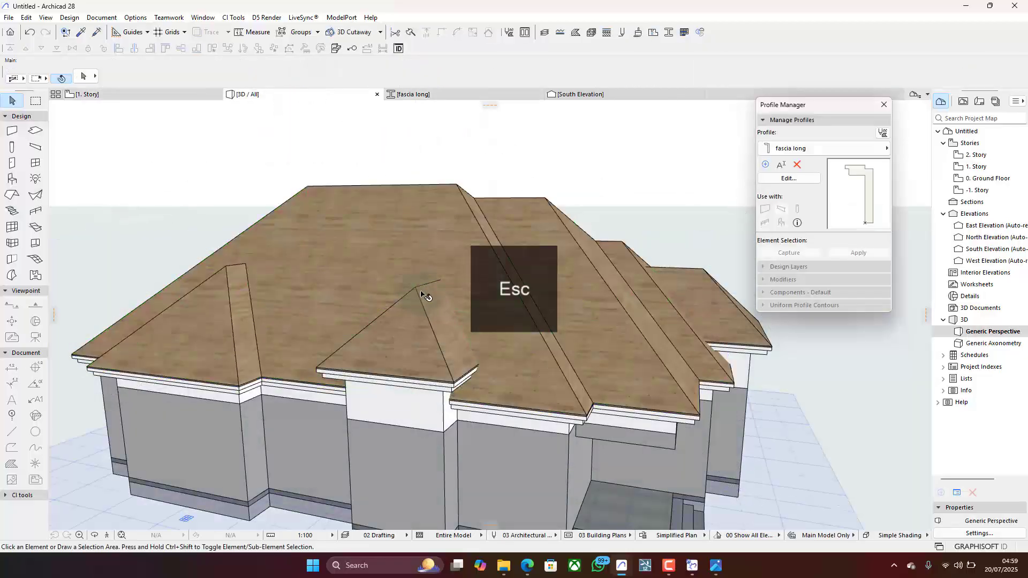
{"action": "middle_click_drag", "start_coordinate": [424, 295], "coordinate": [495, 351], "text": "shift"}
{"action": "scroll", "coordinate": [425, 284], "scroll_direction": "up", "scroll_amount": 3}
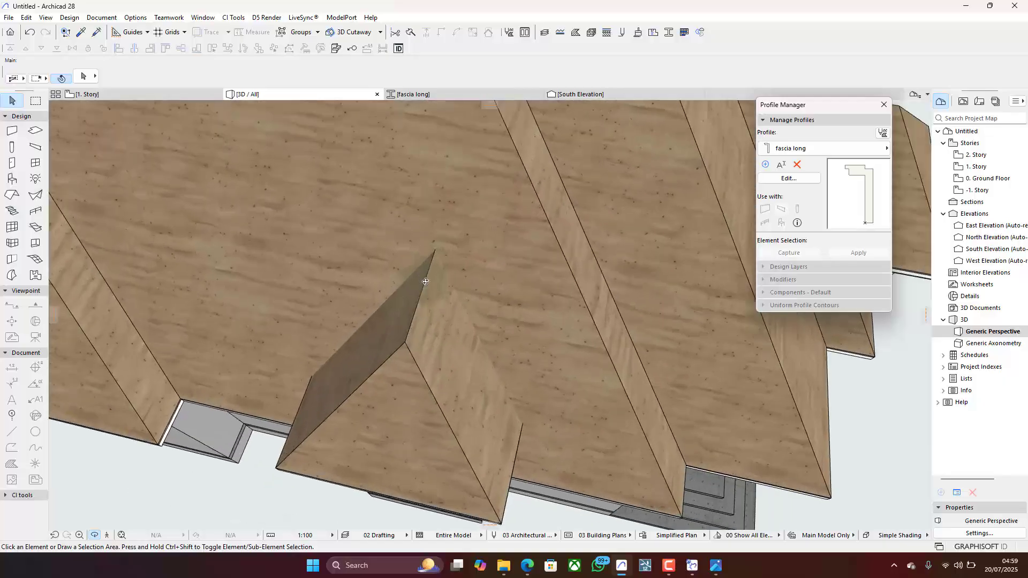
- Orbit the whole house in 3D to examine how the projection roofs meet the main roof from above and from the front
{"action": "scroll", "coordinate": [442, 337], "scroll_direction": "down", "scroll_amount": 4}
{"action": "left_click_drag", "start_coordinate": [374, 273], "coordinate": [477, 292]}
{"action": "scroll", "coordinate": [492, 258], "scroll_direction": "down", "scroll_amount": 2}
{"action": "scroll", "coordinate": [283, 253], "scroll_direction": "up", "scroll_amount": 3}
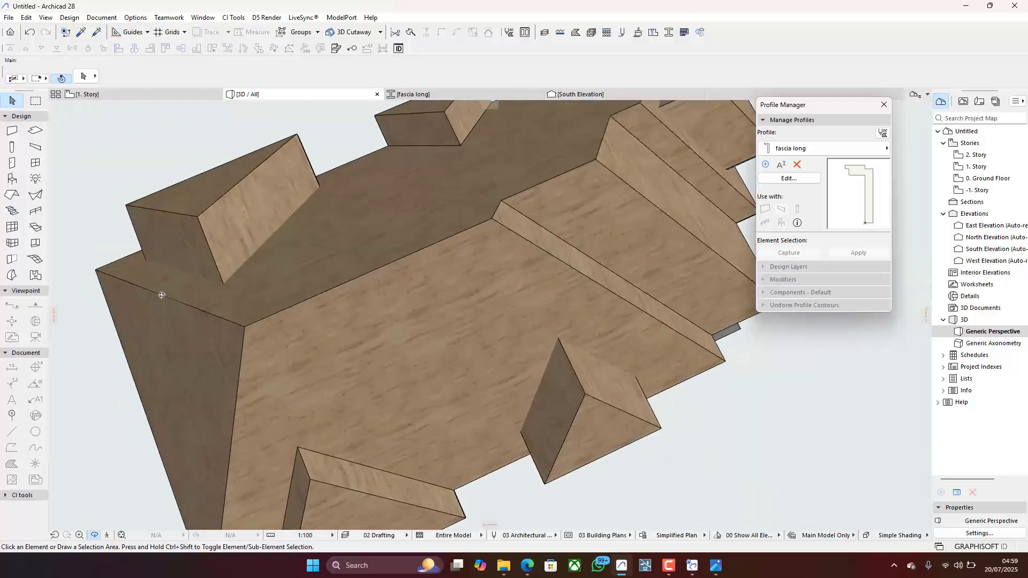
{"action": "scroll", "coordinate": [284, 285], "scroll_direction": "down", "scroll_amount": 5}
{"action": "left_click_drag", "start_coordinate": [458, 253], "coordinate": [484, 293]}
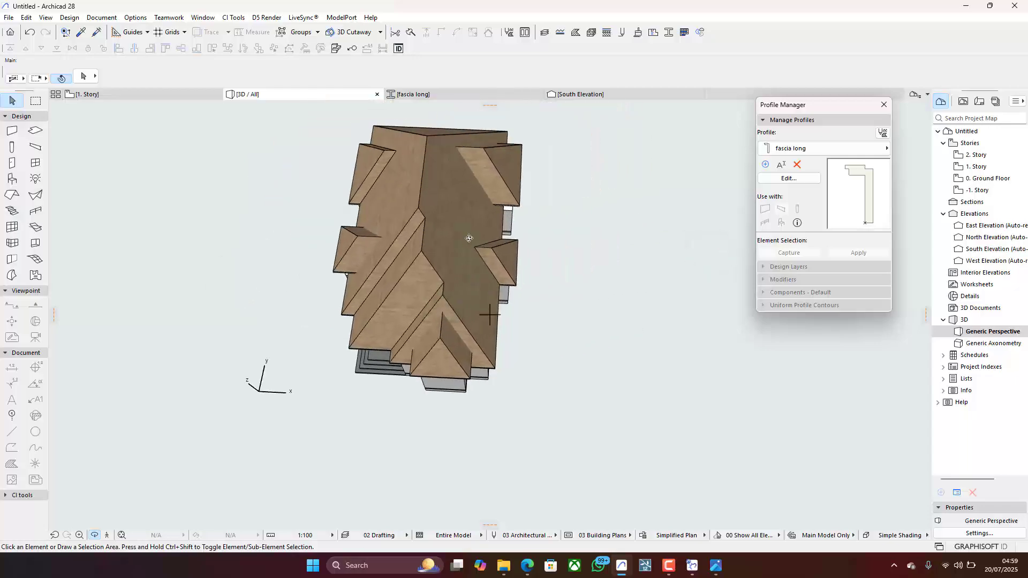
{"action": "scroll", "coordinate": [469, 233], "scroll_direction": "up", "scroll_amount": 5}
{"action": "scroll", "coordinate": [470, 230], "scroll_direction": "down", "scroll_amount": 4}
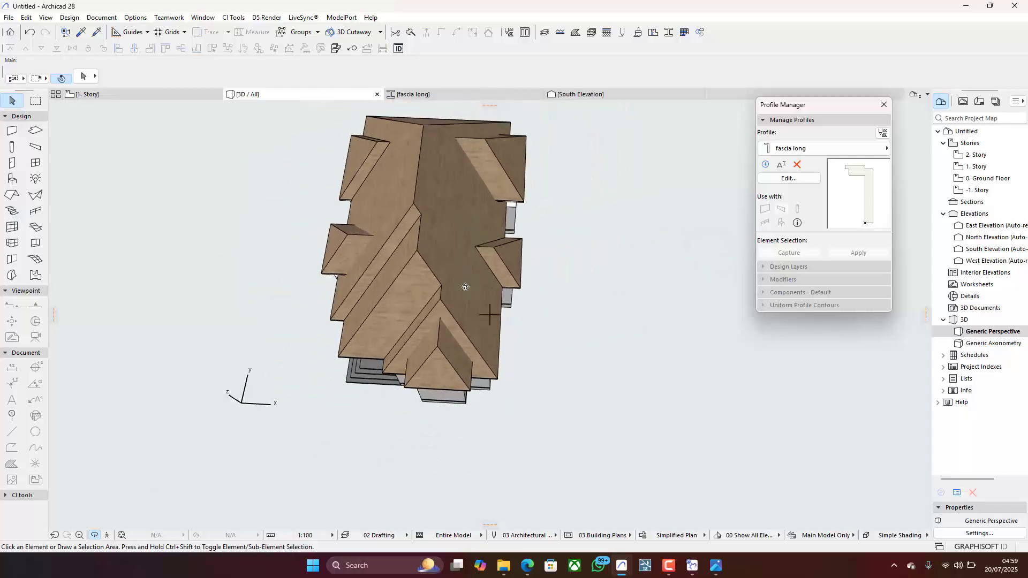
{"action": "left_click_drag", "start_coordinate": [475, 300], "coordinate": [493, 269]}
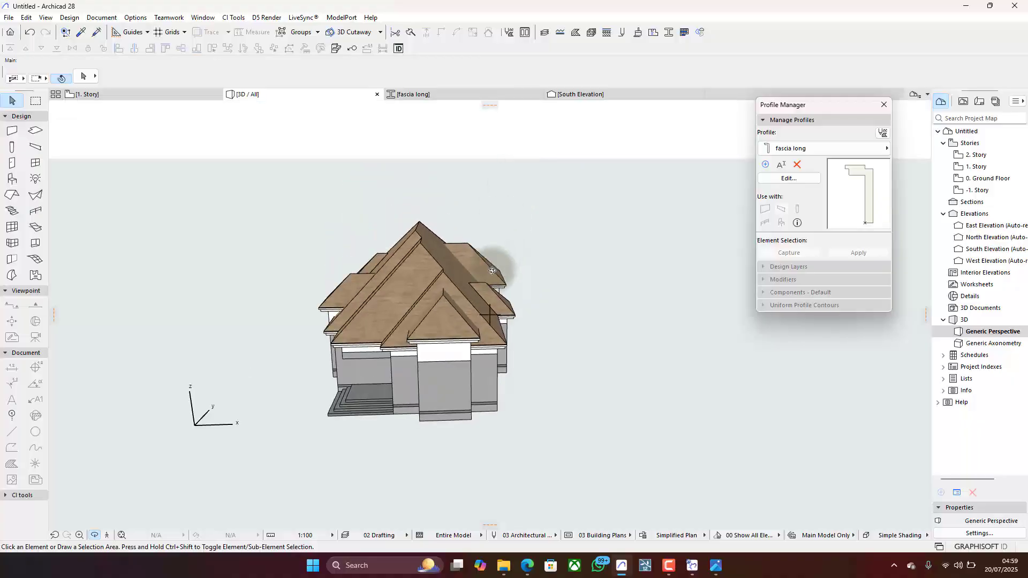
{"action": "left_click_drag", "start_coordinate": [447, 296], "coordinate": [442, 317]}
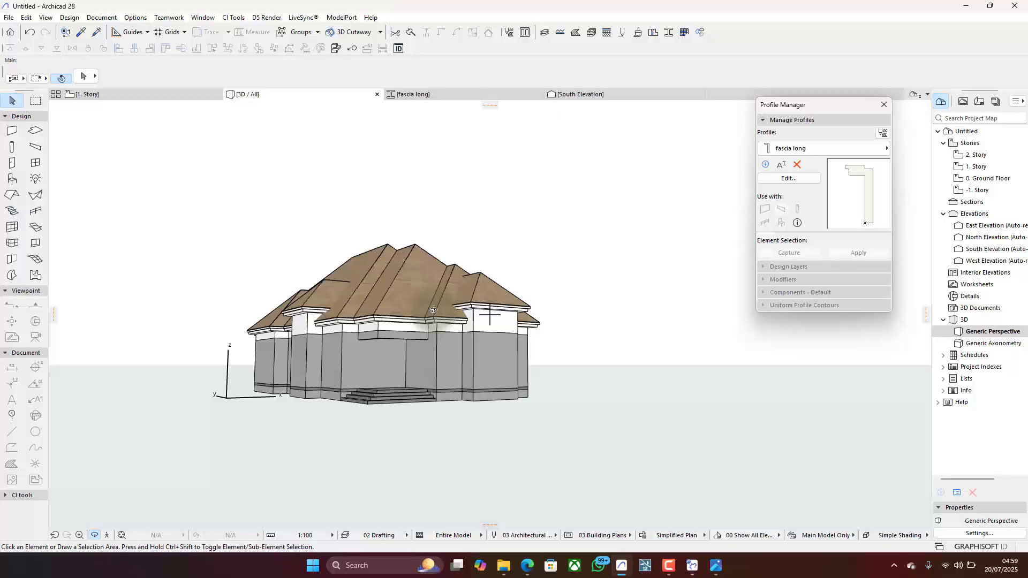
- Fly inside beneath the roofs in 3D to examine the projection roof parts passing through the main roof, then return outside
{"action": "left_click", "coordinate": [165, 94]}
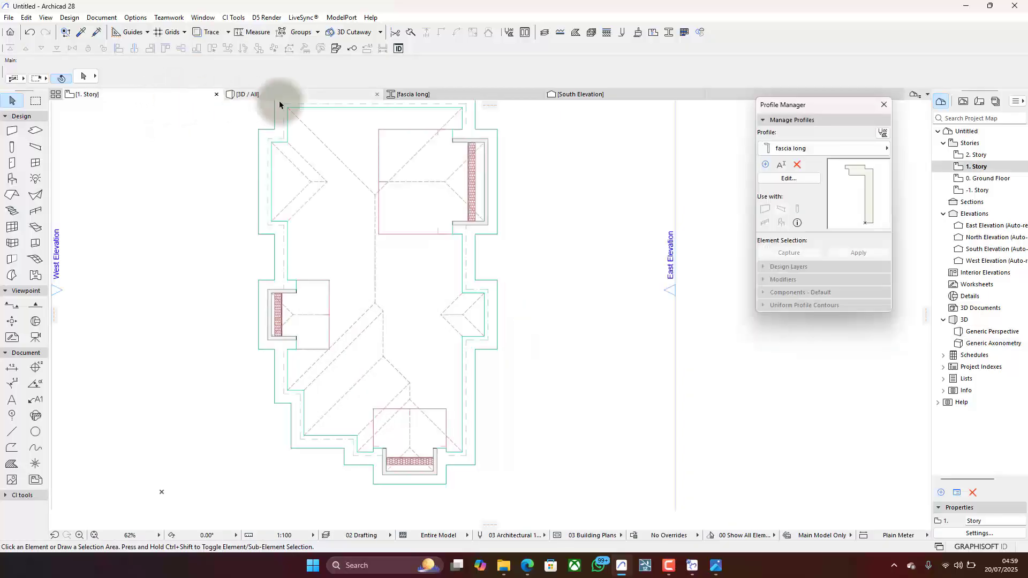
{"action": "left_click", "coordinate": [316, 98]}
{"action": "scroll", "coordinate": [414, 344], "scroll_direction": "up", "scroll_amount": 5}
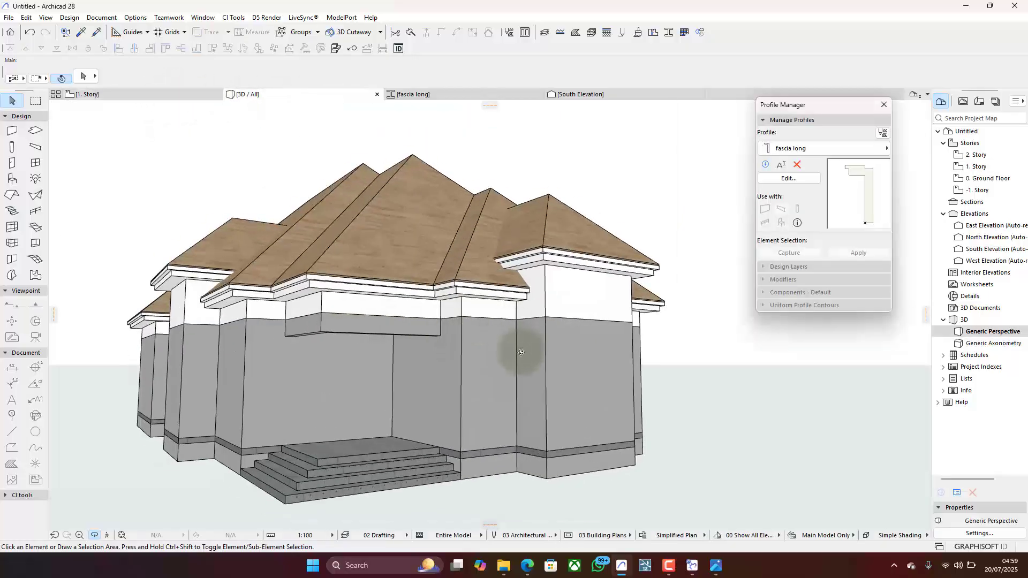
{"action": "scroll", "coordinate": [521, 352], "scroll_direction": "up", "scroll_amount": 10}
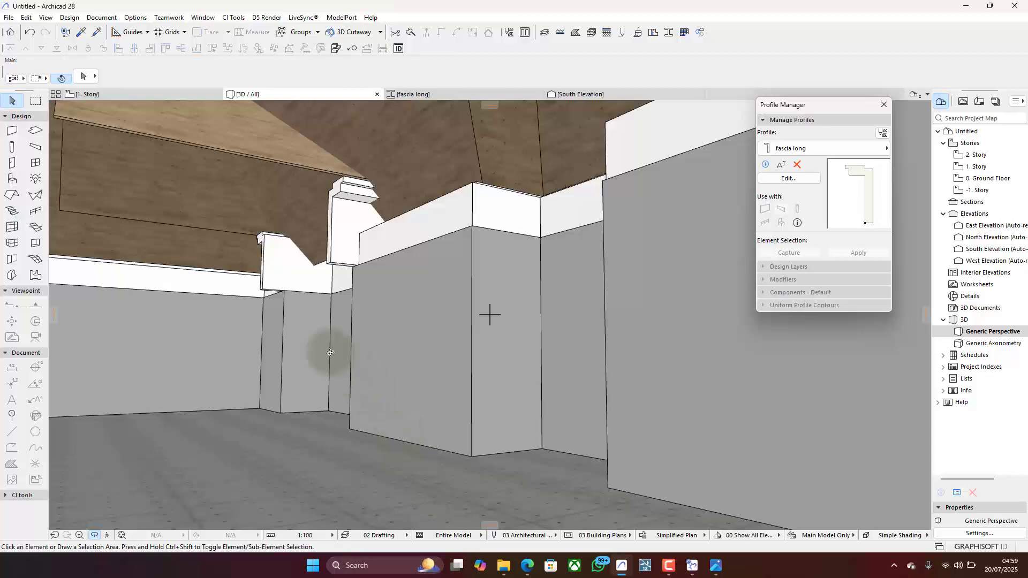
{"action": "middle_click_drag", "start_coordinate": [298, 331], "coordinate": [489, 315], "text": "shift"}
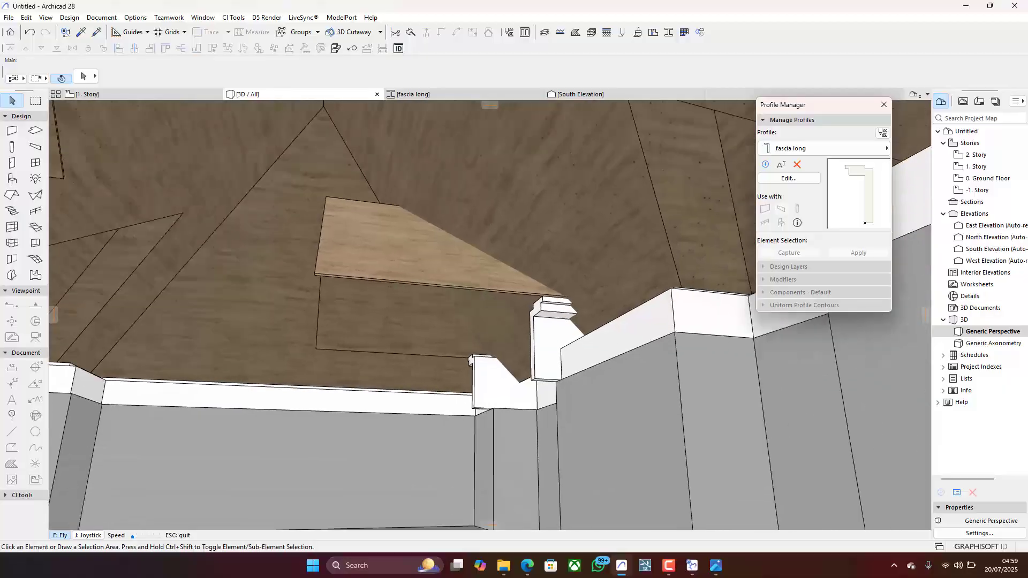
{"action": "key", "text": "Down"}
{"action": "key", "text": "Down"}
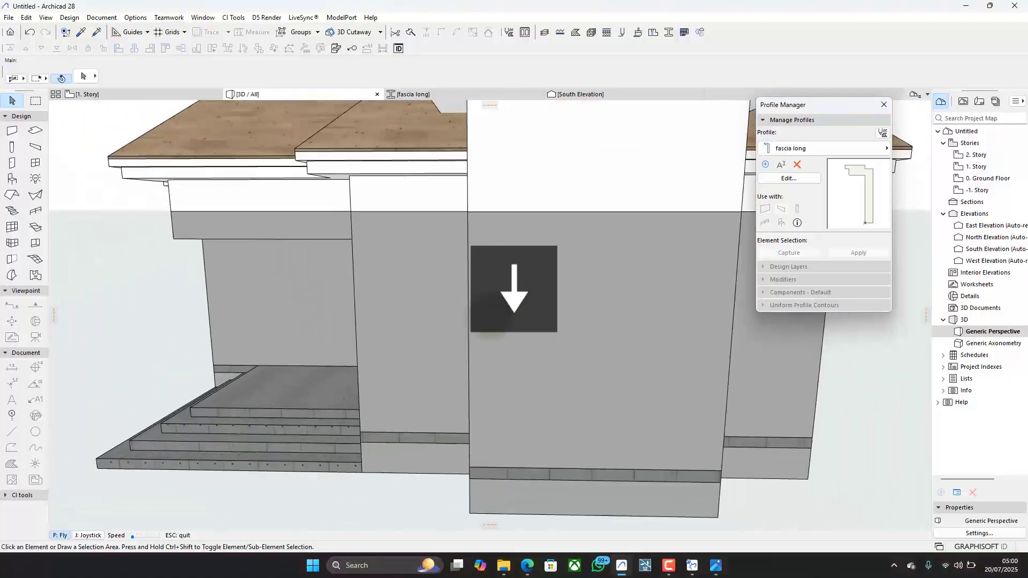
{"action": "key", "text": "shift+Left"}
{"action": "key", "text": "shift+Left"}
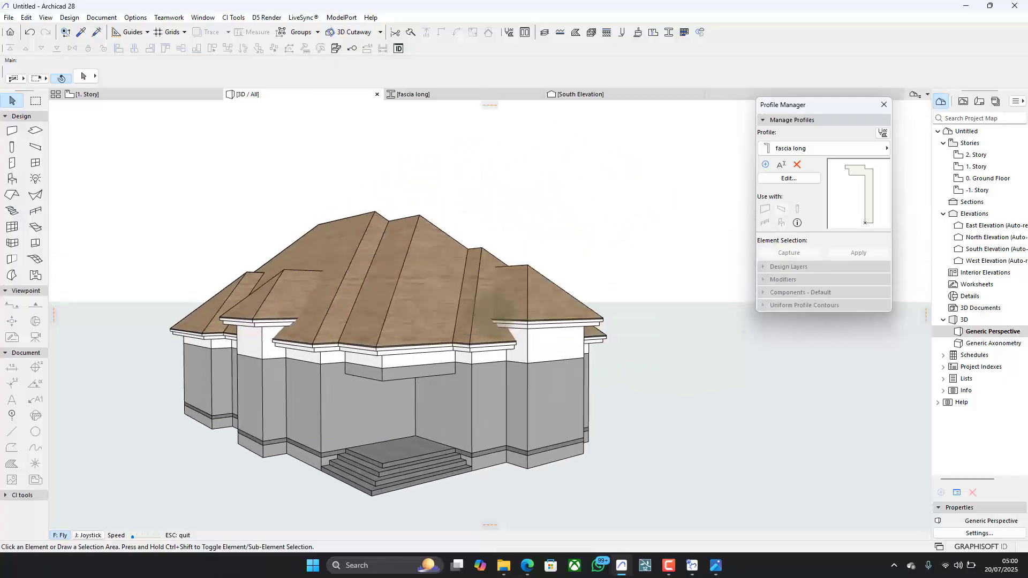
{"action": "key", "text": "Escape"}
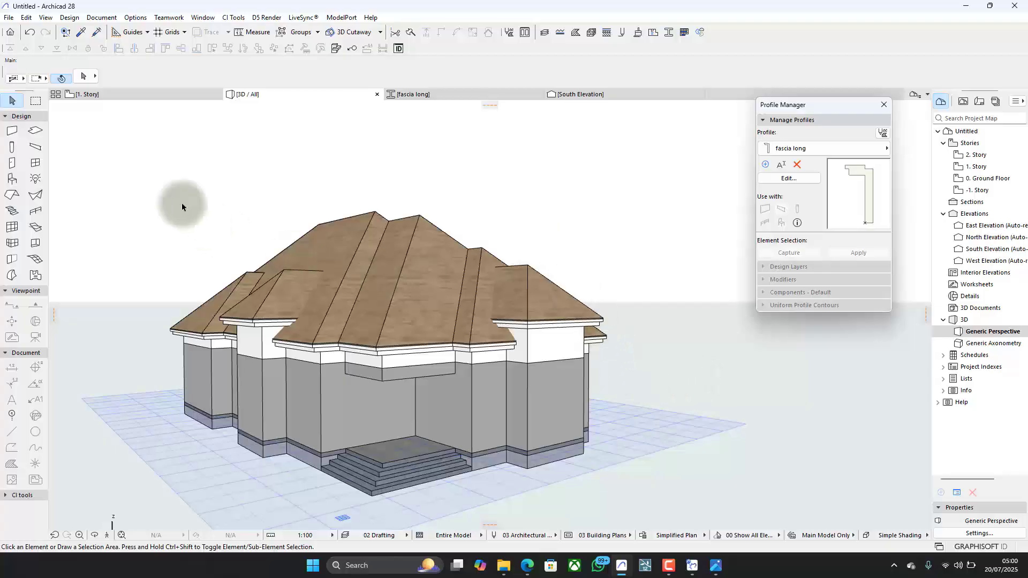
- On the 1. Story plan, add the west, large east and south projection roofs as Solid Element Operations targets and close the Profile Manager
{"action": "left_click", "coordinate": [133, 92]}
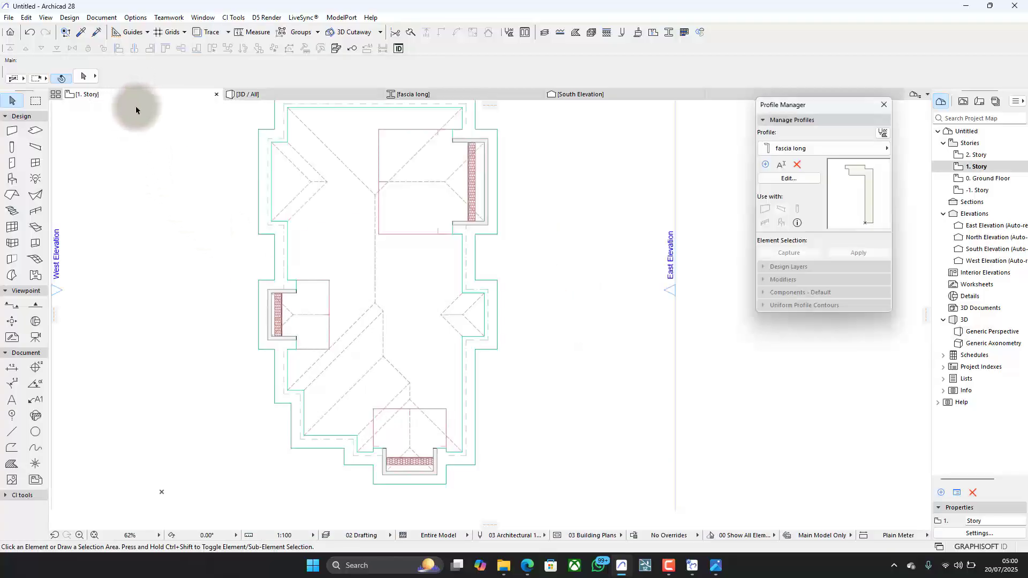
{"action": "left_click", "coordinate": [309, 319]}
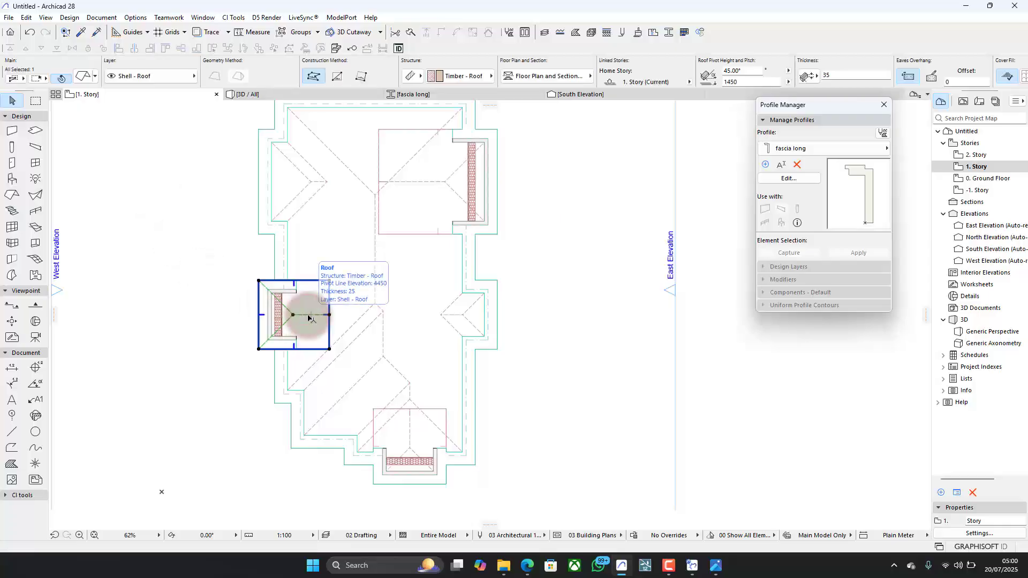
{"action": "left_click", "coordinate": [415, 179], "text": "shift"}
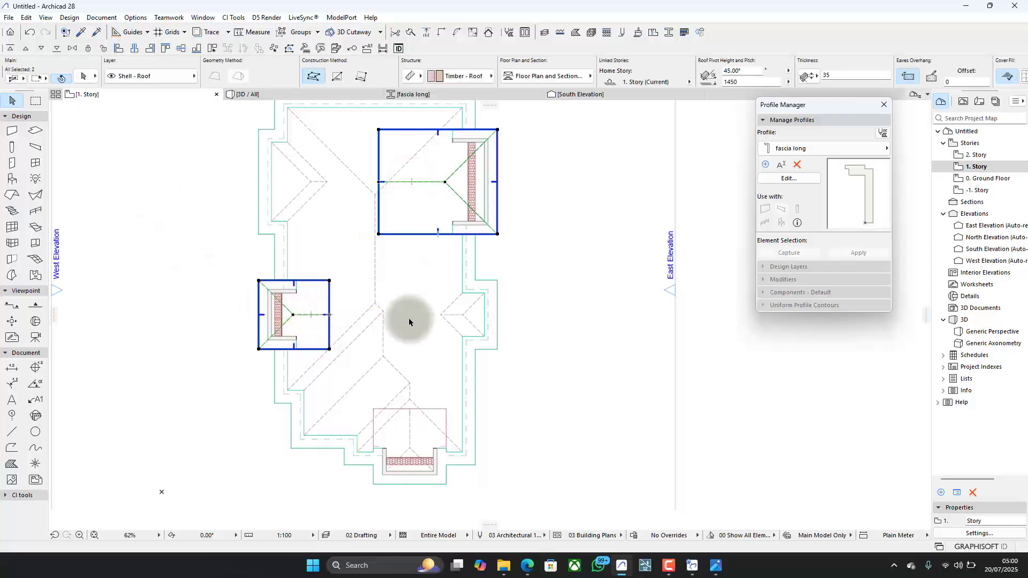
{"action": "left_click", "coordinate": [408, 423], "text": "shift"}
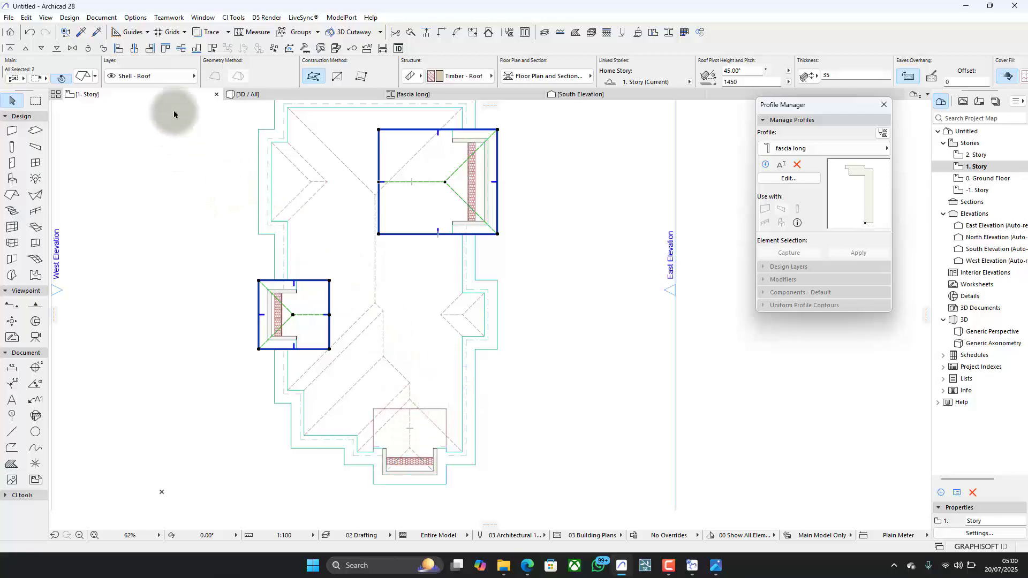
{"action": "left_click", "coordinate": [70, 17]}
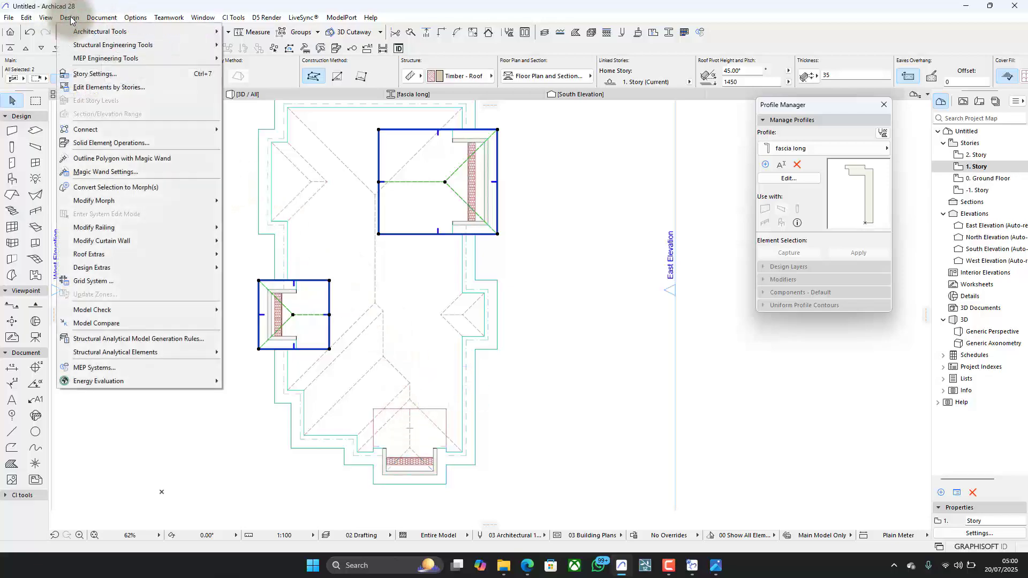
{"action": "left_click", "coordinate": [95, 143]}
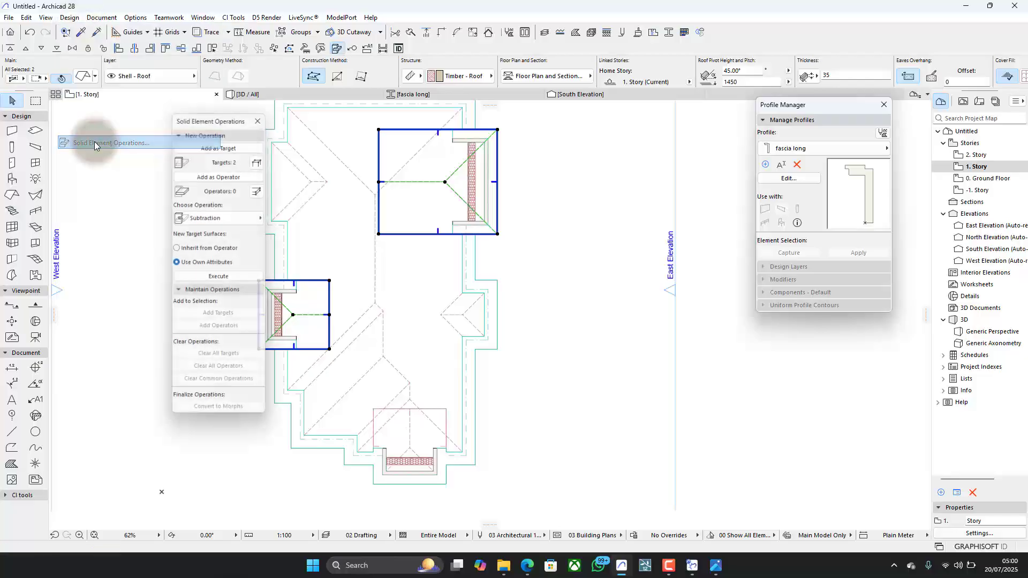
{"action": "left_click_drag", "start_coordinate": [185, 116], "coordinate": [117, 128]}
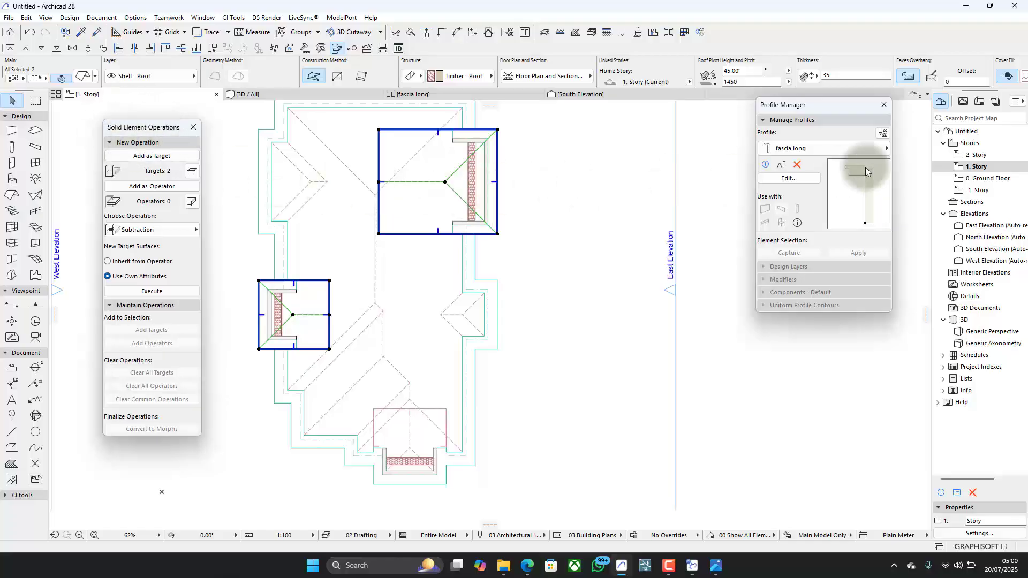
{"action": "left_click", "coordinate": [883, 107]}
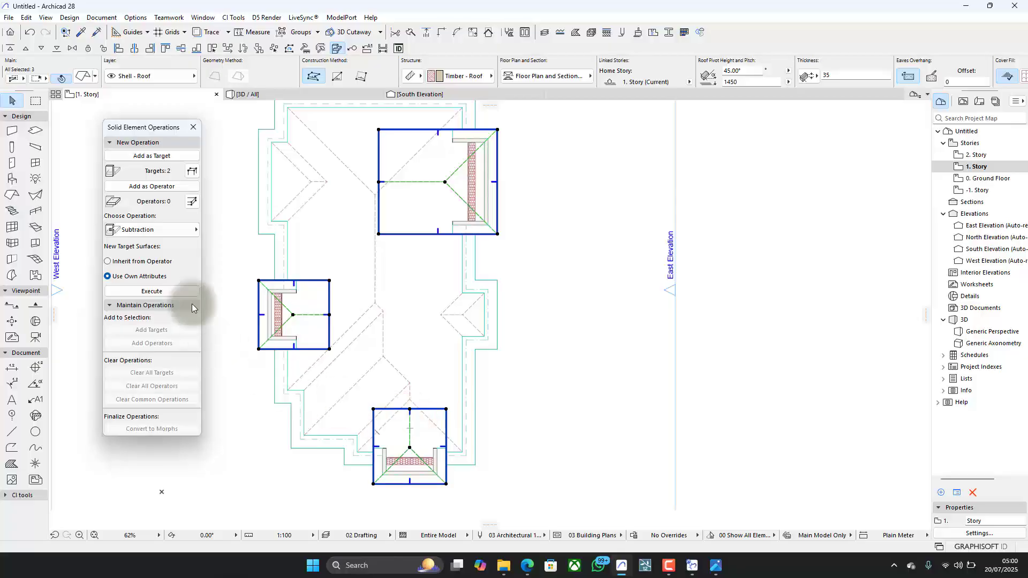
{"action": "left_click", "coordinate": [162, 156]}
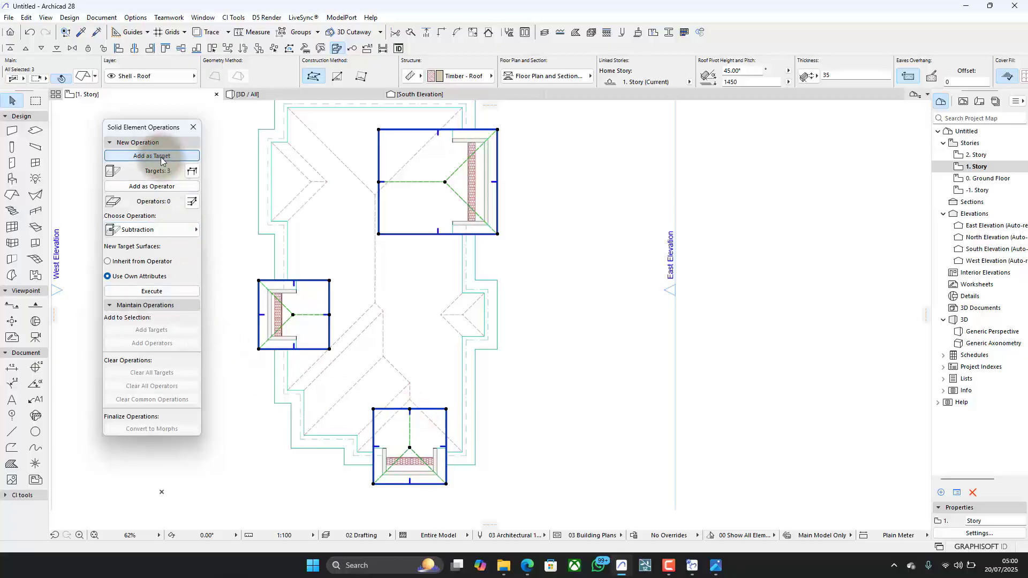
- Set the main roof as operator and execute Subtraction with downward extrusion on the three projection roofs
{"action": "left_click", "coordinate": [345, 166]}
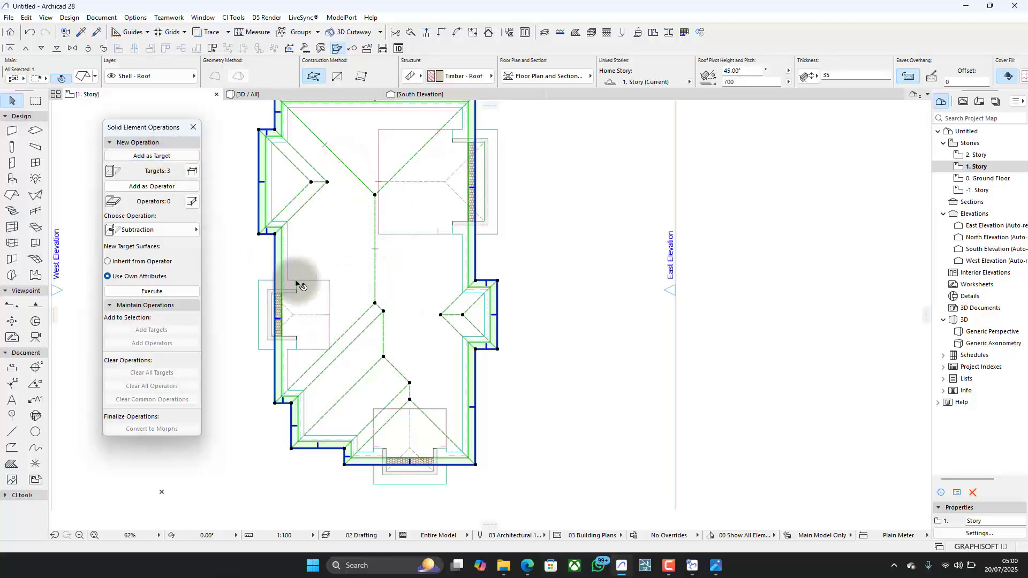
{"action": "left_click", "coordinate": [164, 187]}
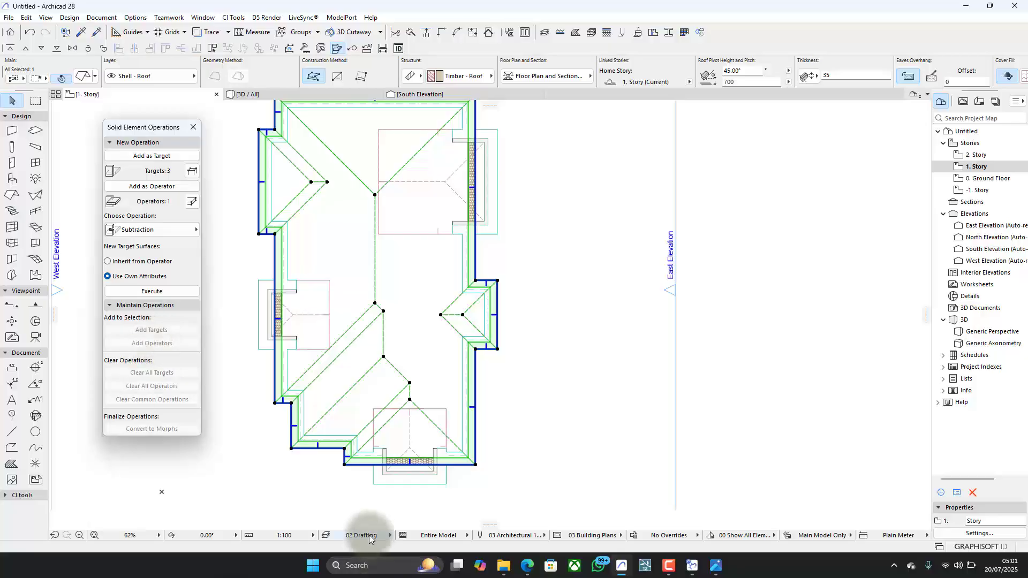
{"action": "left_click", "coordinate": [155, 230]}
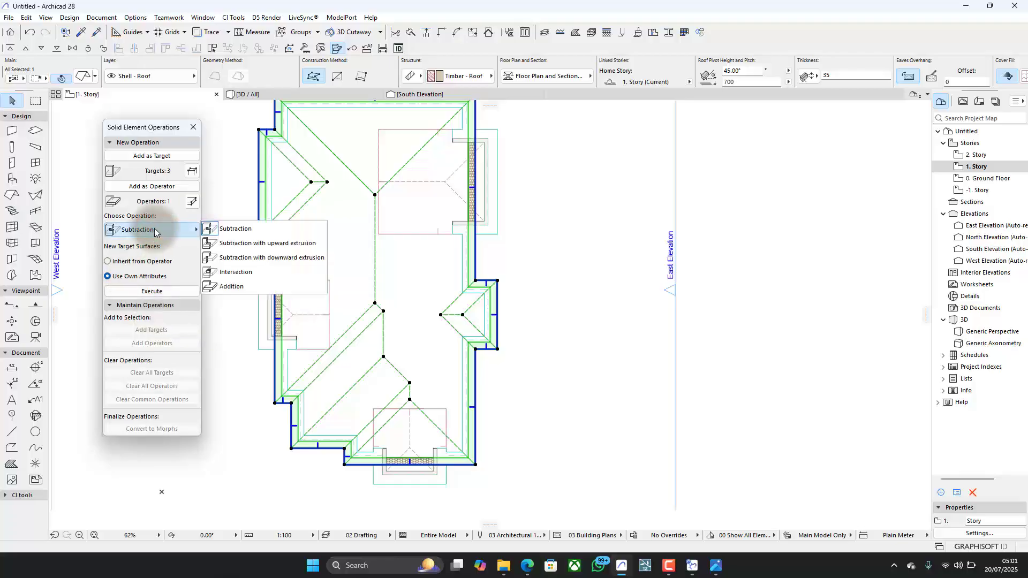
{"action": "left_click", "coordinate": [250, 258]}
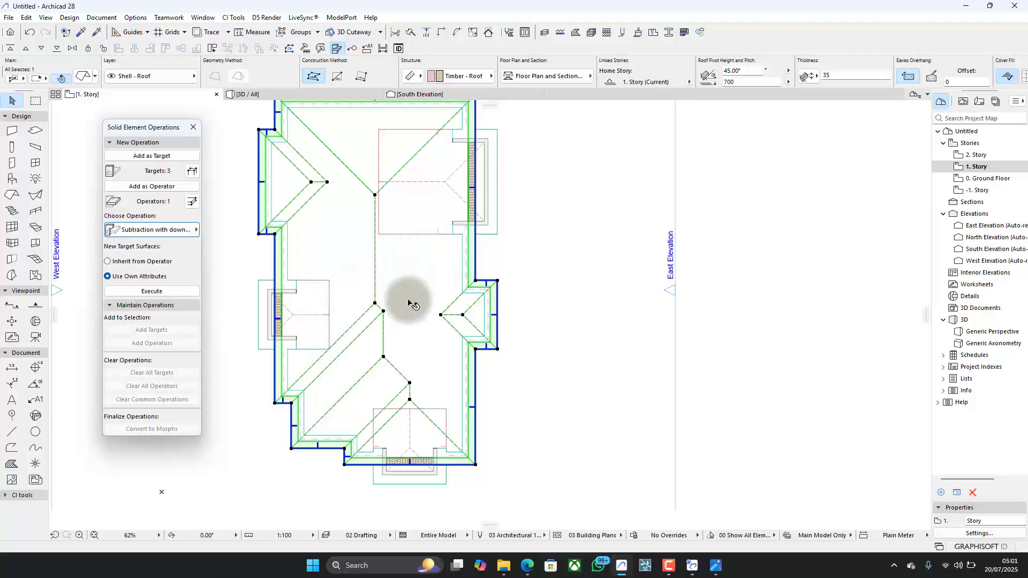
{"action": "left_click", "coordinate": [110, 291]}
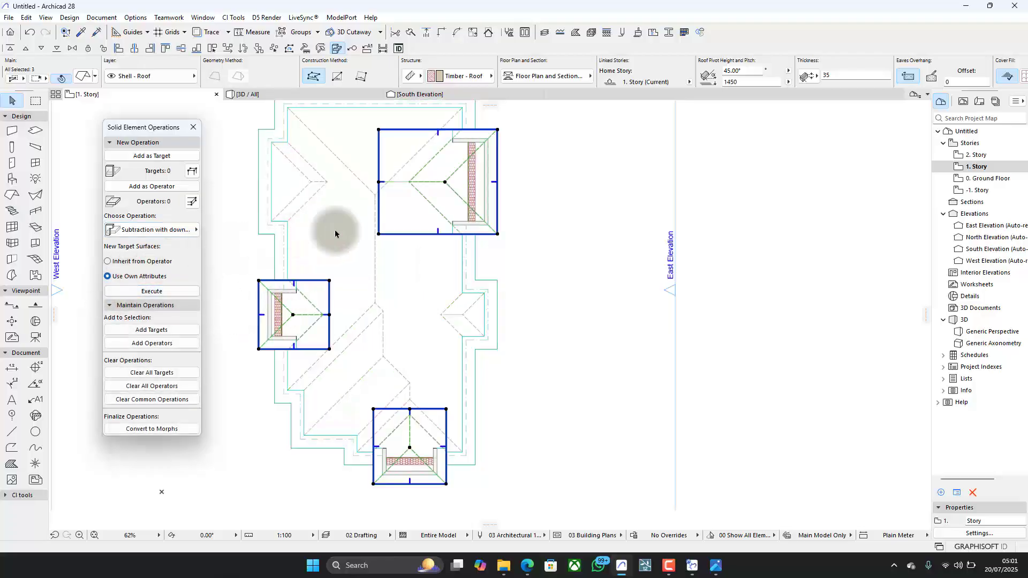
- Deselect the roofs and turn off the display of Roof Pivot Lines on the 1. Story plan
{"action": "left_click", "coordinate": [565, 253]}
{"action": "scroll", "coordinate": [291, 322], "scroll_direction": "up", "scroll_amount": 6}
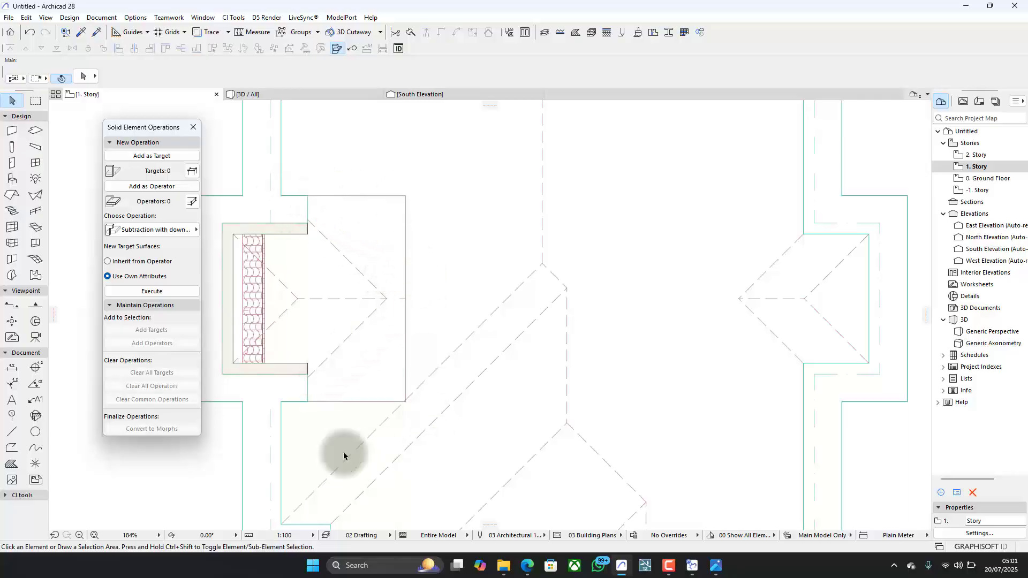
{"action": "scroll", "coordinate": [444, 291], "scroll_direction": "down", "scroll_amount": 5}
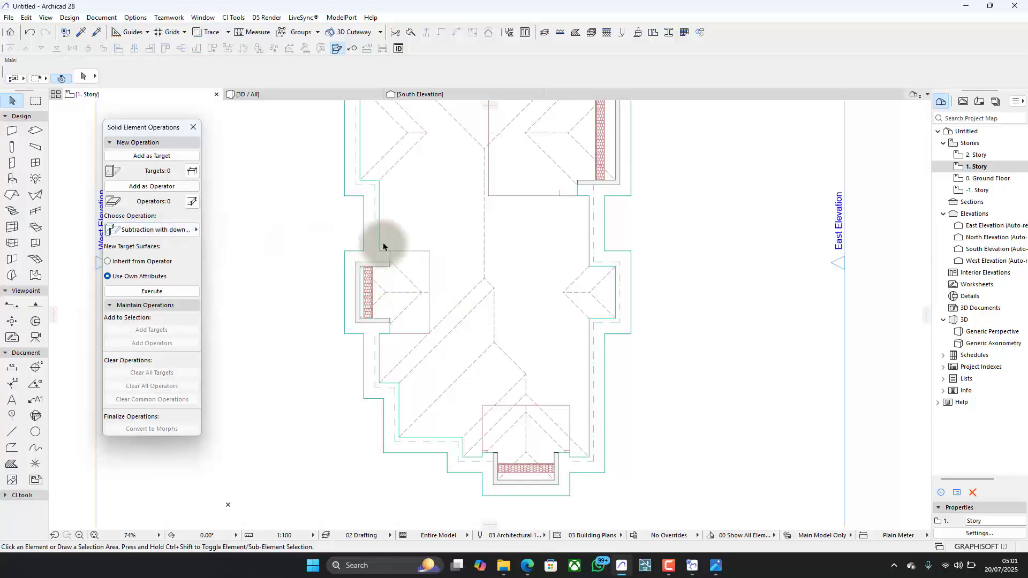
{"action": "left_click", "coordinate": [46, 18]}
{"action": "mouse_move", "coordinate": [49, 32]}
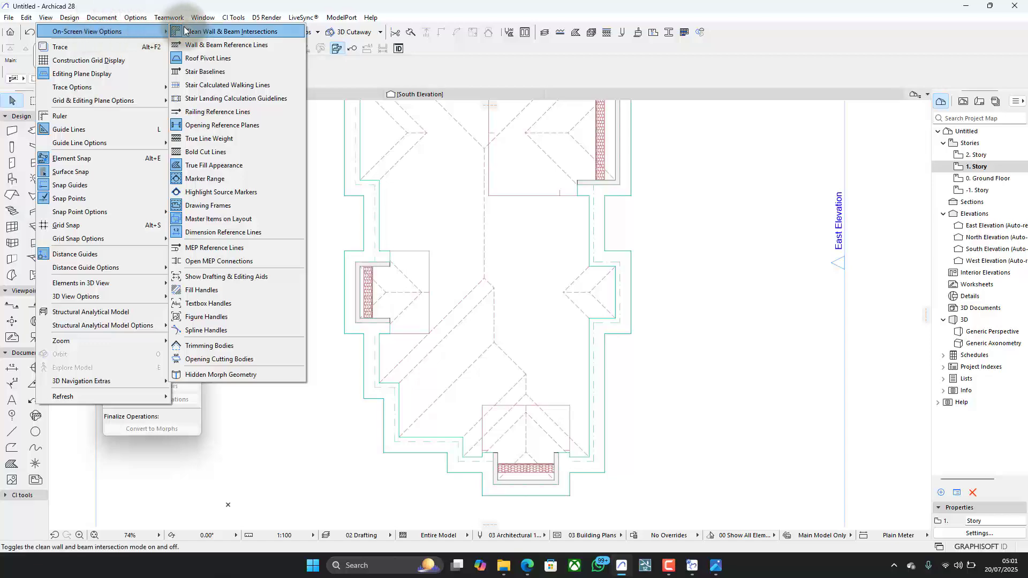
{"action": "left_click", "coordinate": [181, 58]}
{"action": "scroll", "coordinate": [557, 368], "scroll_direction": "down", "scroll_amount": 3}
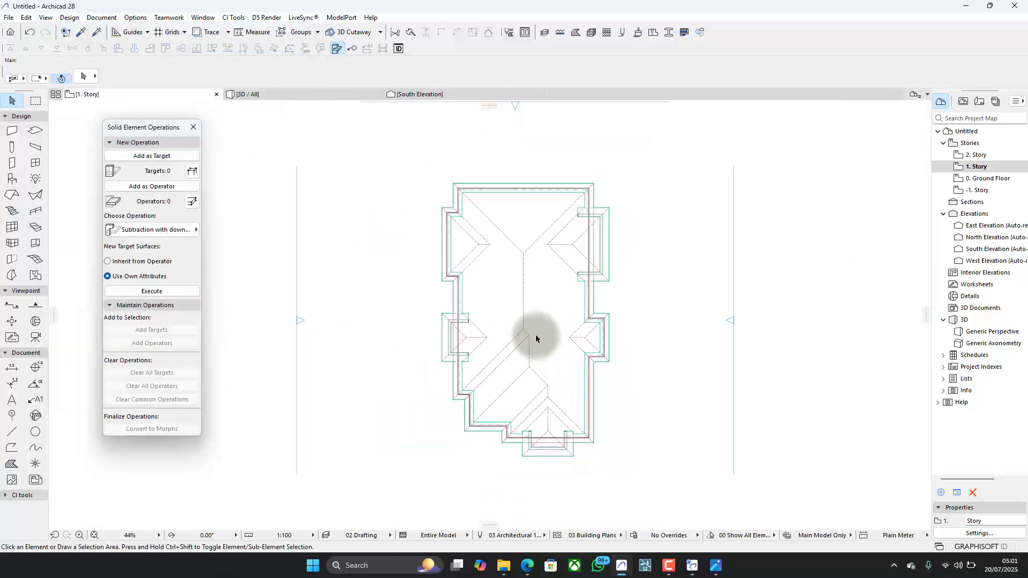
{"action": "scroll", "coordinate": [535, 335], "scroll_direction": "up", "scroll_amount": 3}
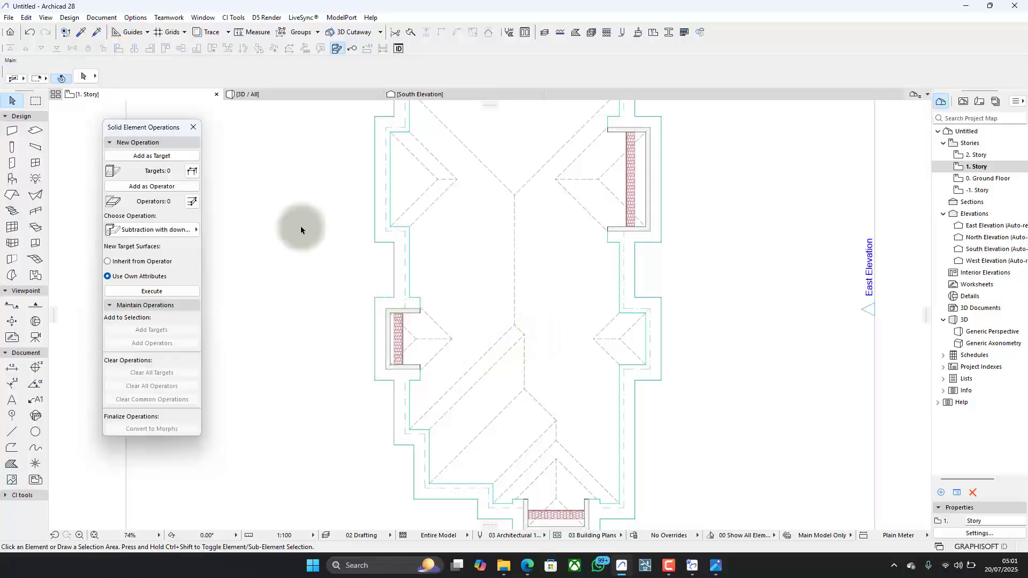
- Fly inside the house in 3D to check the undersides of the trimmed projection roofs against the main roof
{"action": "left_click", "coordinate": [316, 95]}
{"action": "scroll", "coordinate": [415, 392], "scroll_direction": "up", "scroll_amount": 5}
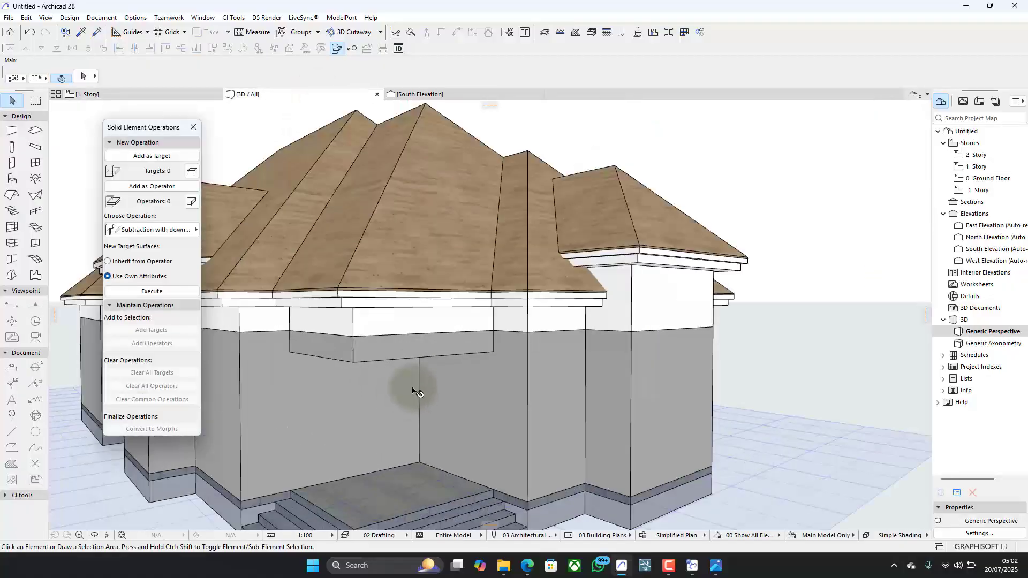
{"action": "scroll", "coordinate": [412, 391], "scroll_direction": "up", "scroll_amount": 5}
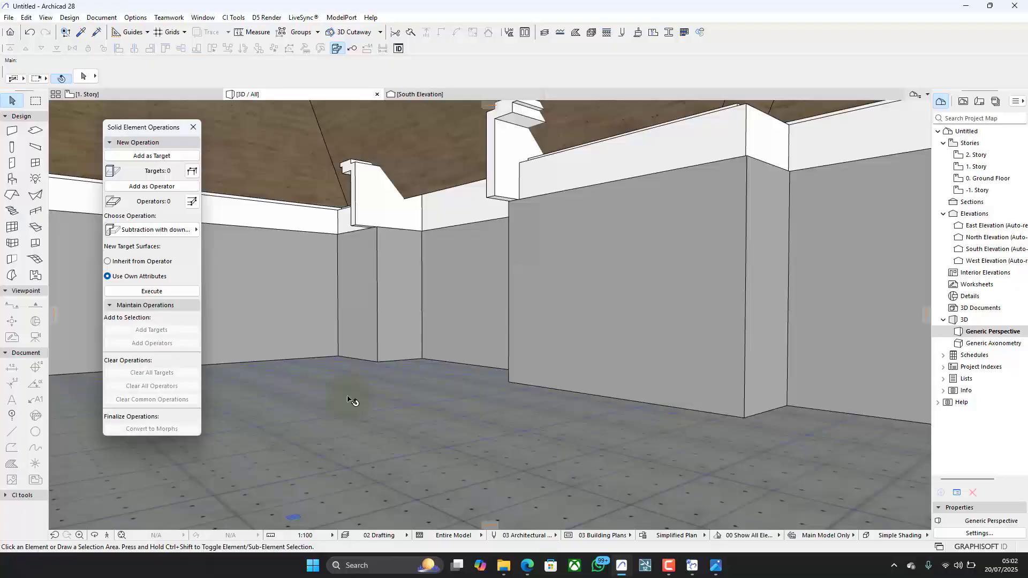
{"action": "key", "text": "shift+F3"}
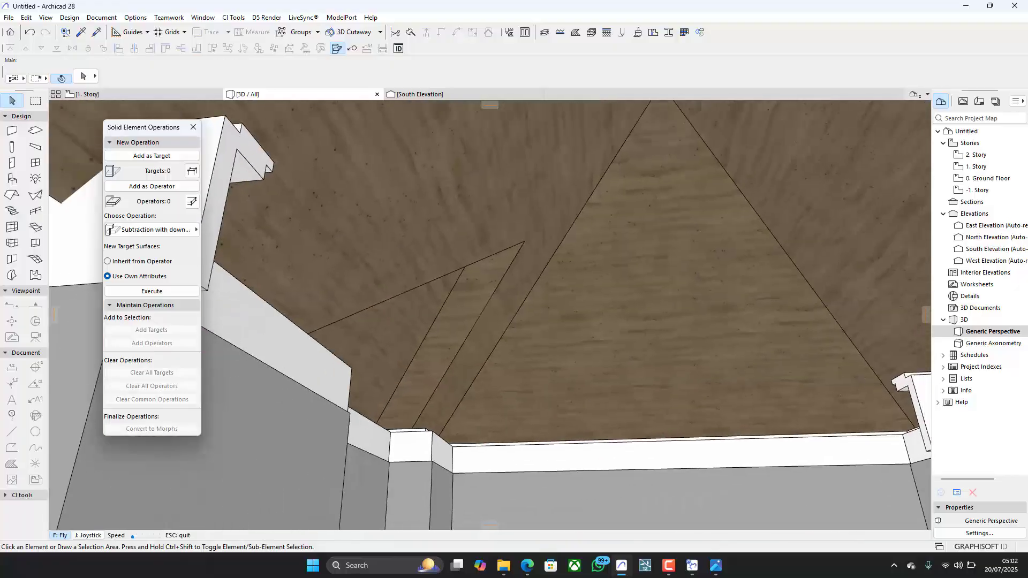
{"action": "key", "text": "Up"}
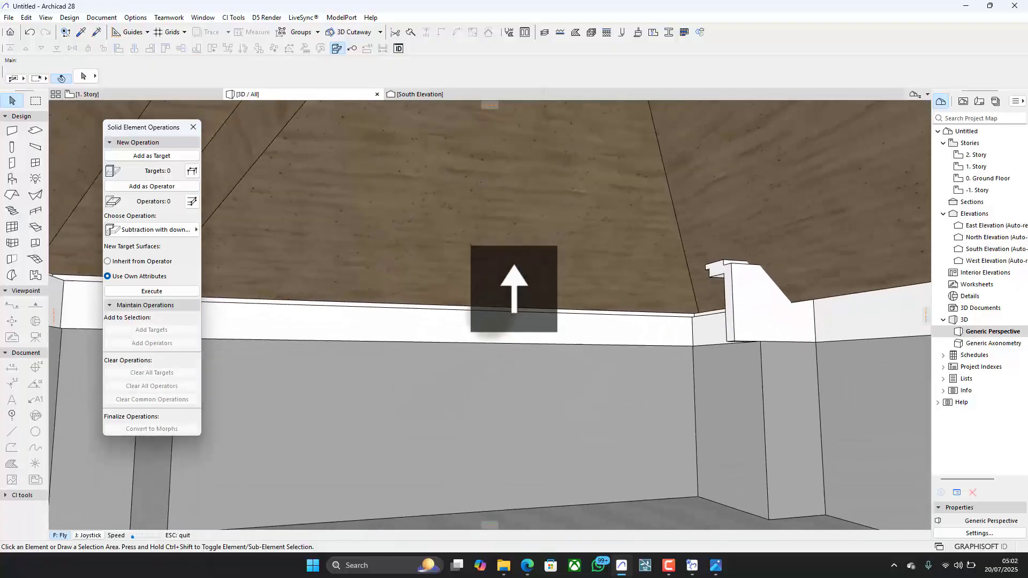
{"action": "key", "text": "Up"}
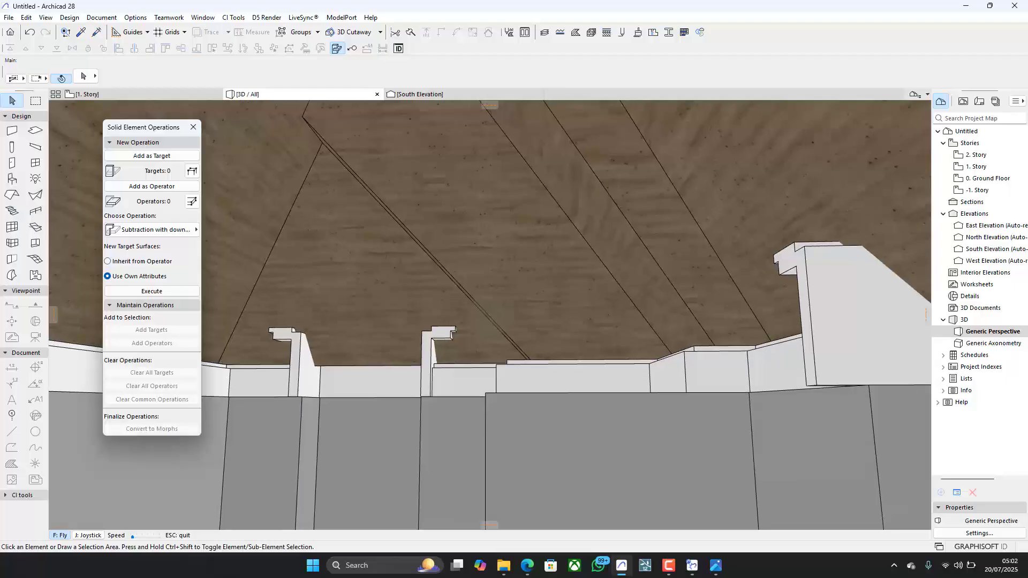
{"action": "key", "text": "Escape"}
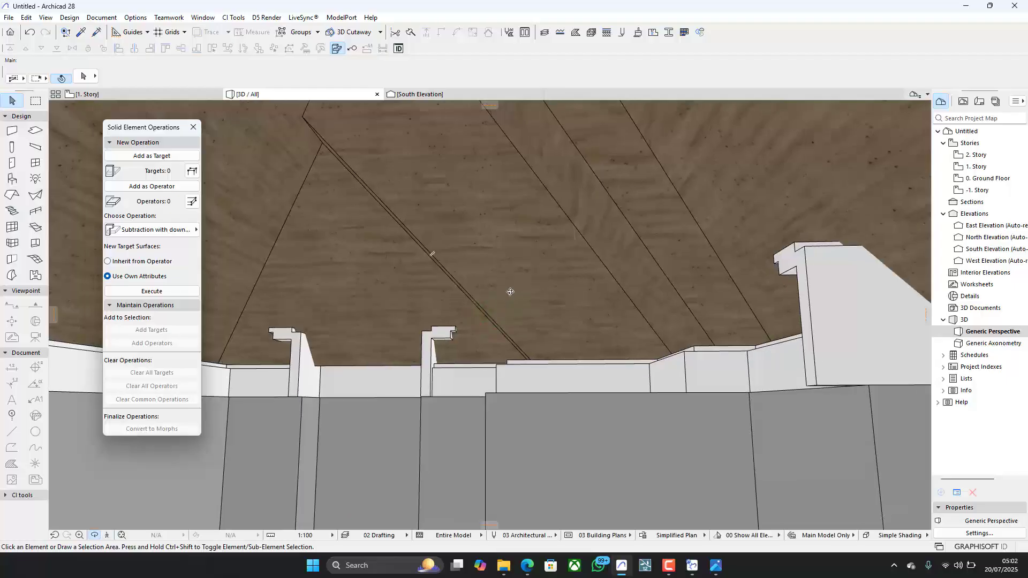
{"action": "middle_click_drag", "start_coordinate": [509, 292], "coordinate": [506, 344], "text": "shift"}
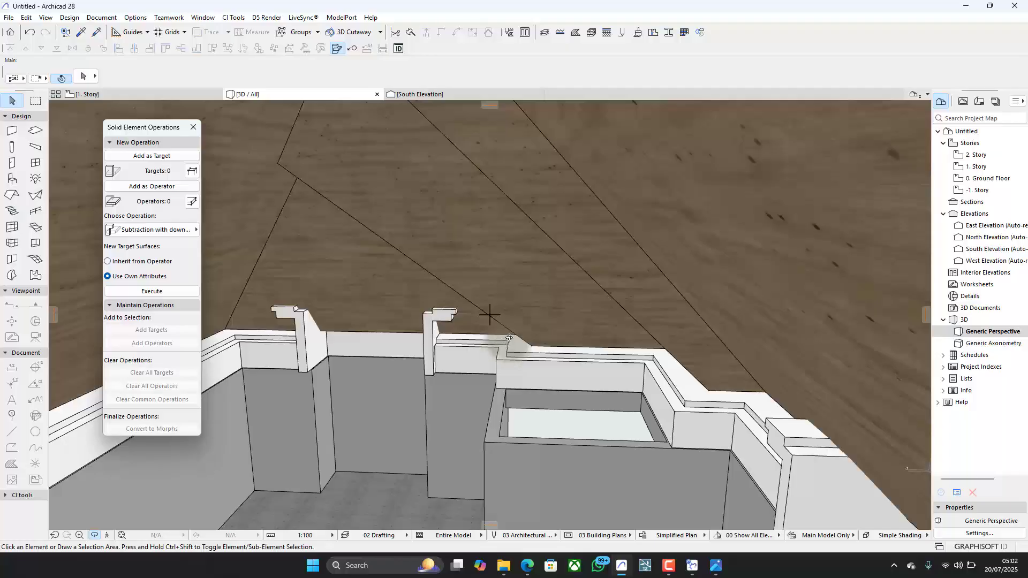
- Orbit around the outside of the house in 3D to examine the finished roof planes, eaves and entrance corner
{"action": "scroll", "coordinate": [551, 314], "scroll_direction": "down", "scroll_amount": 5}
{"action": "left_click_drag", "start_coordinate": [572, 250], "coordinate": [436, 217]}
{"action": "middle_click_drag", "start_coordinate": [435, 217], "coordinate": [514, 252], "text": "shift"}
{"action": "scroll", "coordinate": [669, 329], "scroll_direction": "up", "scroll_amount": 4}
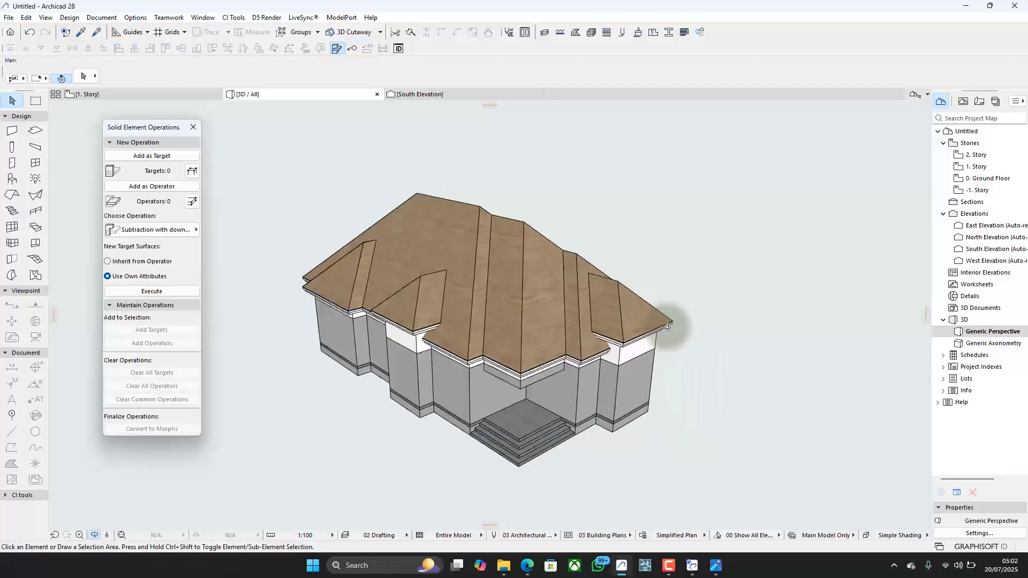
{"action": "middle_click_drag", "start_coordinate": [576, 403], "coordinate": [624, 284], "text": "shift"}
{"action": "scroll", "coordinate": [624, 284], "scroll_direction": "down", "scroll_amount": 4}
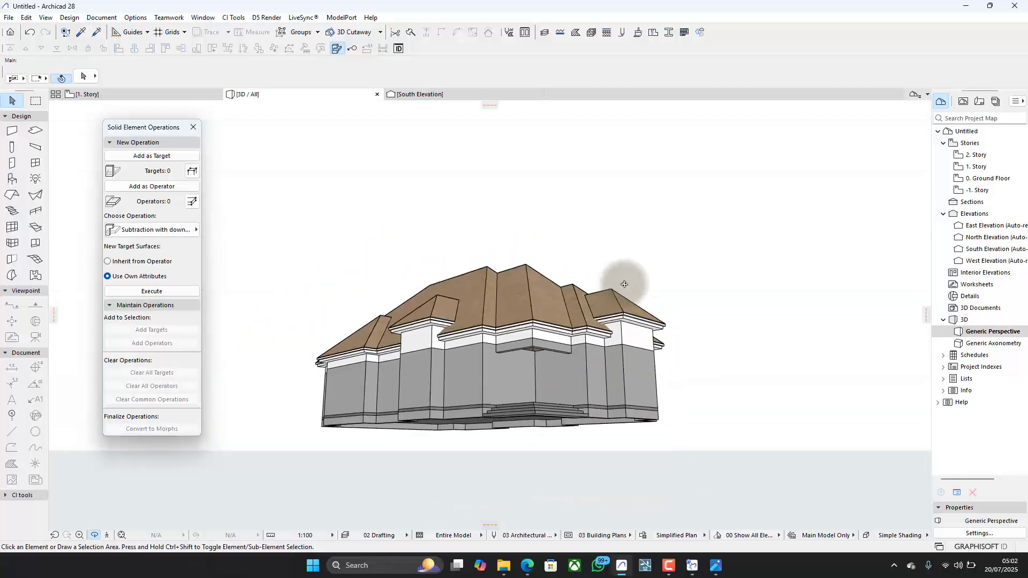
{"action": "scroll", "coordinate": [525, 359], "scroll_direction": "up", "scroll_amount": 3}
{"action": "middle_click_drag", "start_coordinate": [443, 322], "coordinate": [439, 315], "text": "shift"}
{"action": "scroll", "coordinate": [439, 315], "scroll_direction": "up", "scroll_amount": 3}
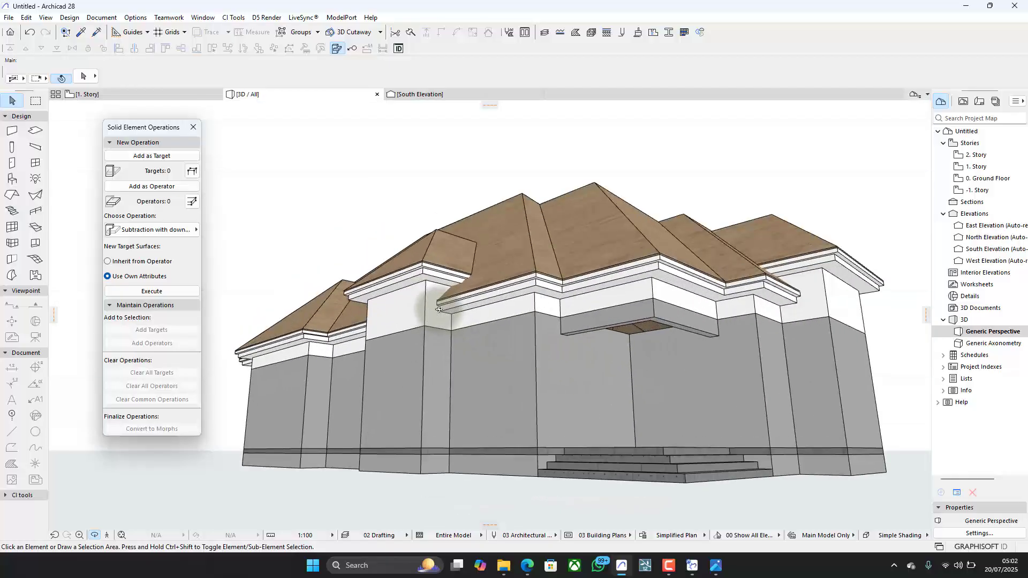
{"action": "middle_click_drag", "start_coordinate": [451, 254], "coordinate": [462, 288], "text": "shift"}
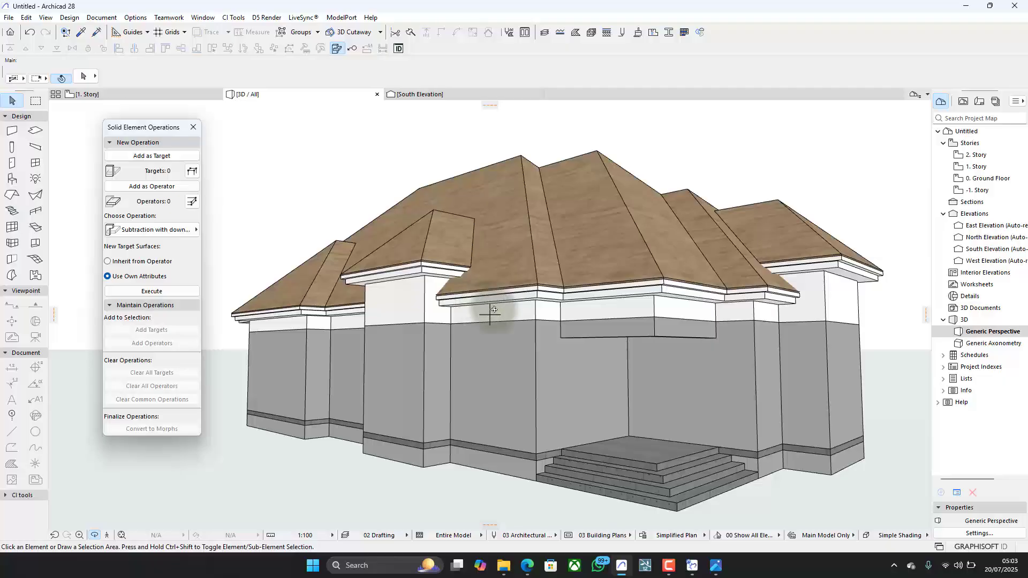
{"action": "scroll", "coordinate": [491, 298], "scroll_direction": "down", "scroll_amount": 1}
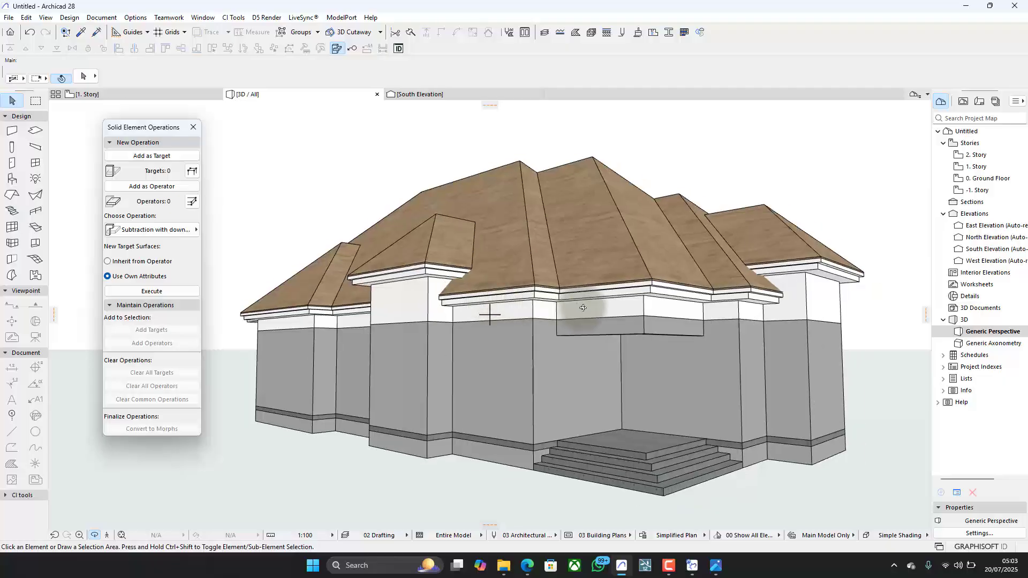
{"action": "middle_click_drag", "start_coordinate": [566, 303], "coordinate": [525, 285]}
{"action": "left_click_drag", "start_coordinate": [558, 306], "coordinate": [559, 279]}
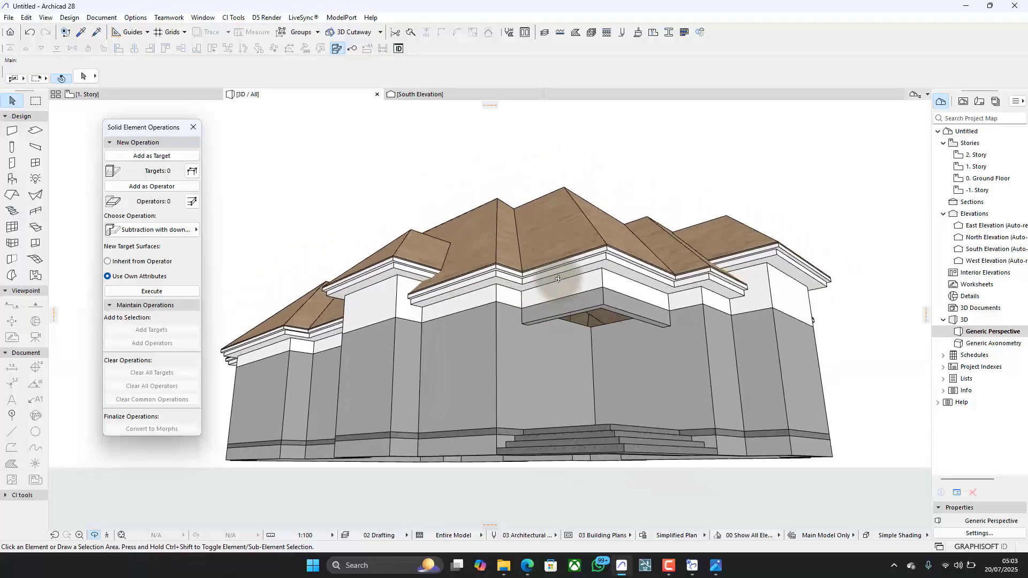
{"action": "scroll", "coordinate": [655, 272], "scroll_direction": "up", "scroll_amount": 3}
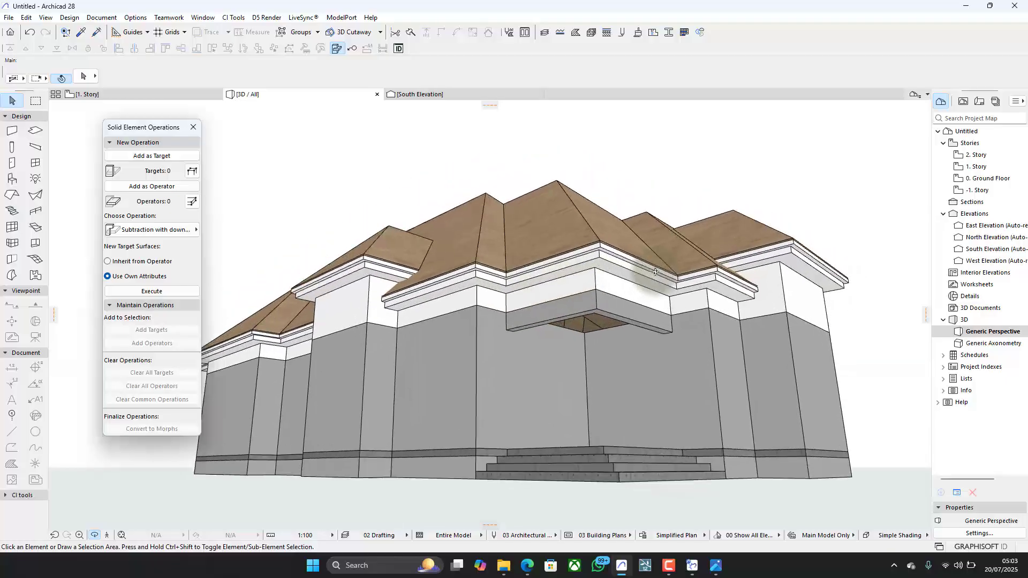